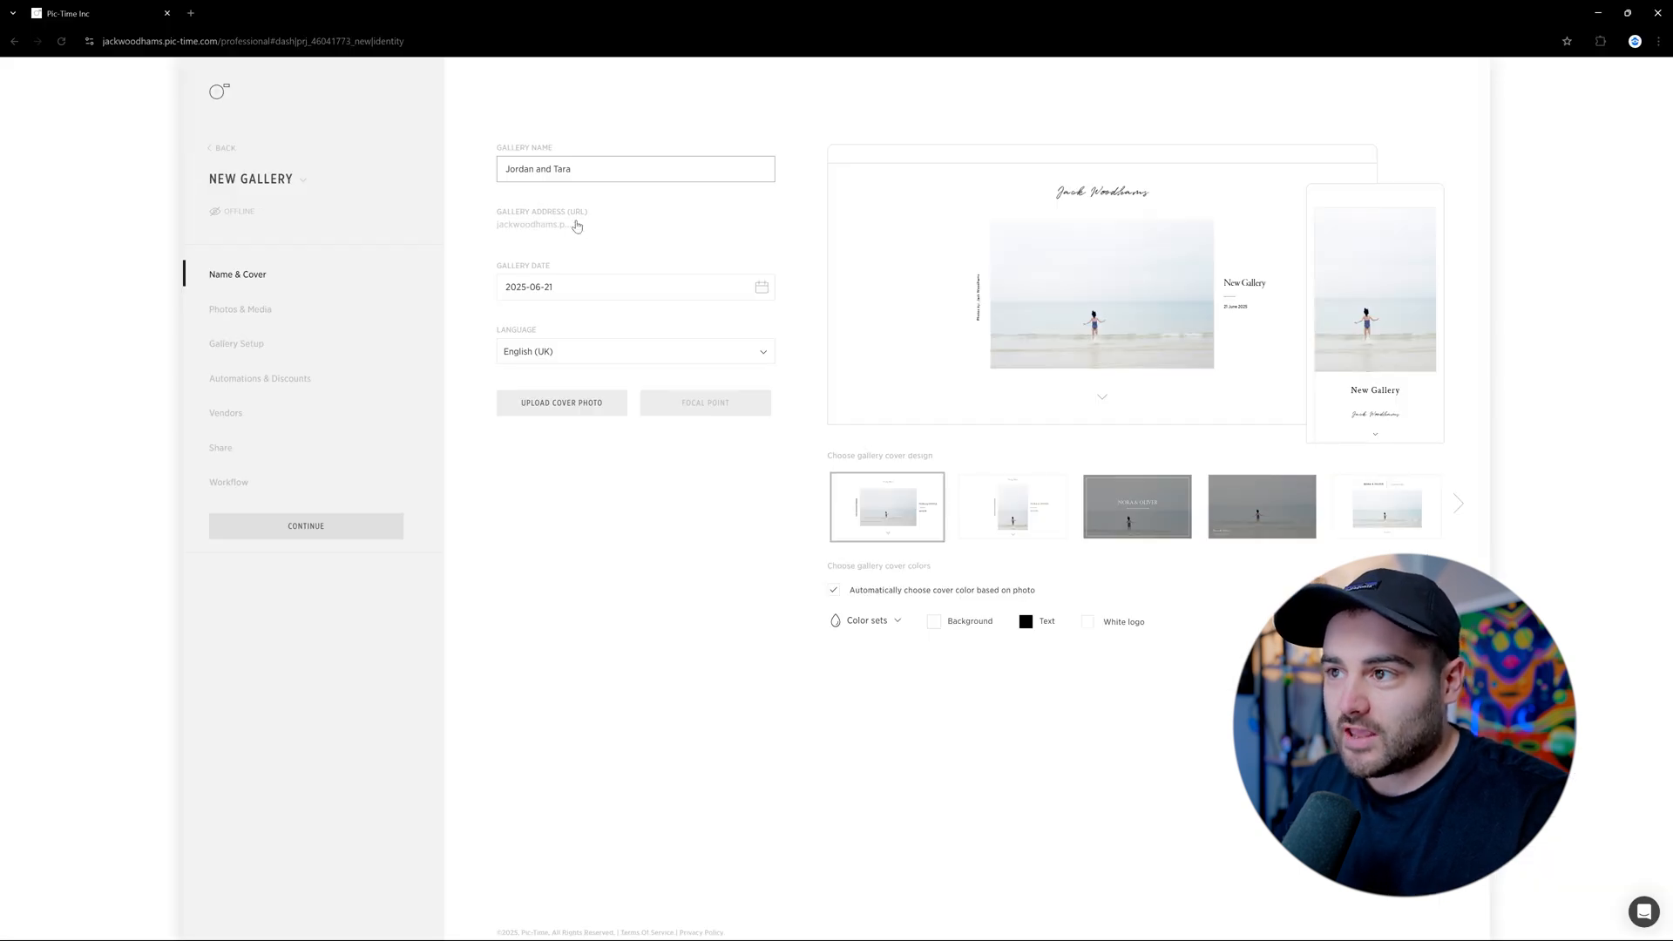
- Check the gallery's web address ending and open the calendar for the gallery date
left_click(569, 228)
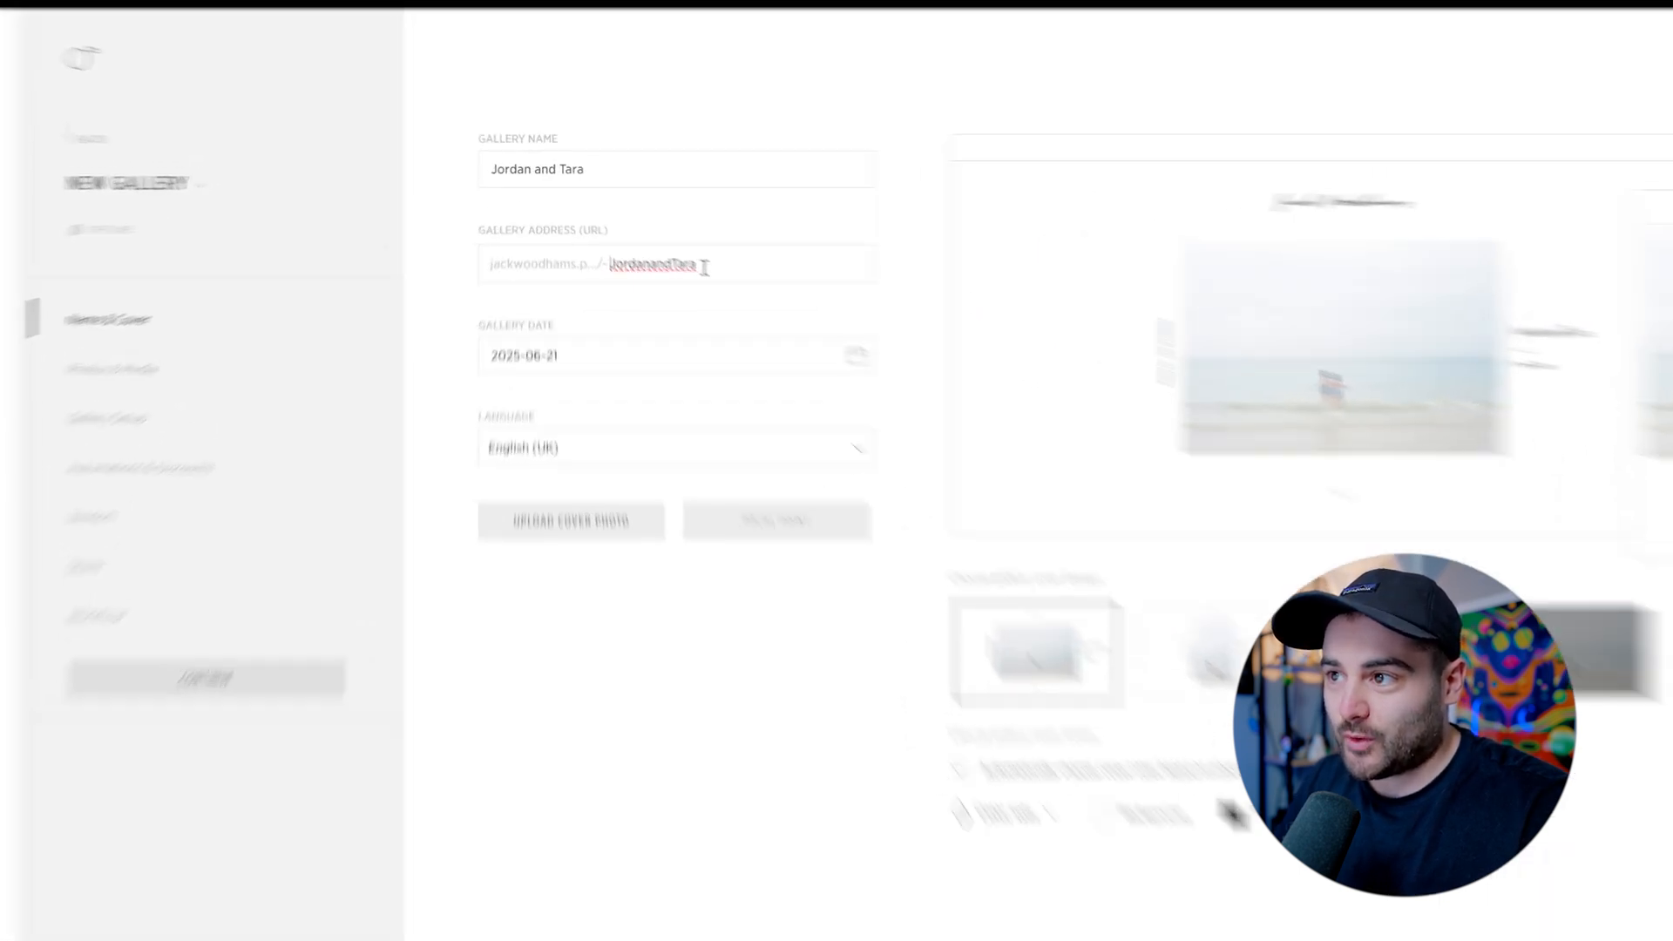
left_click_drag(704, 266, 602, 265)
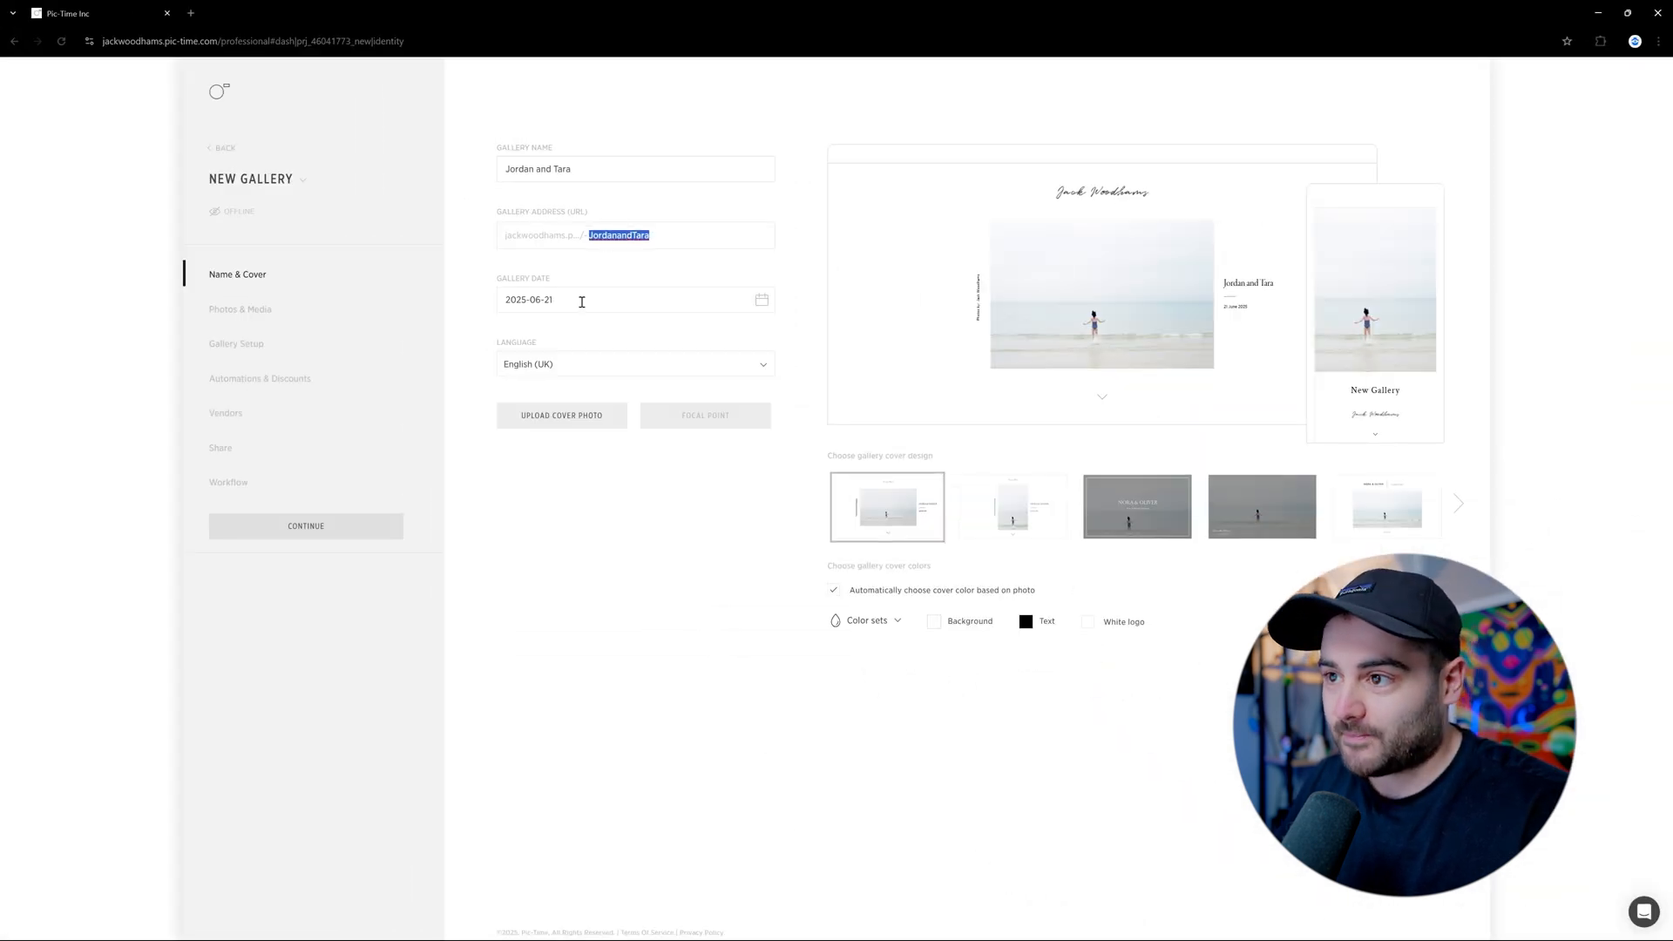
left_click(581, 295)
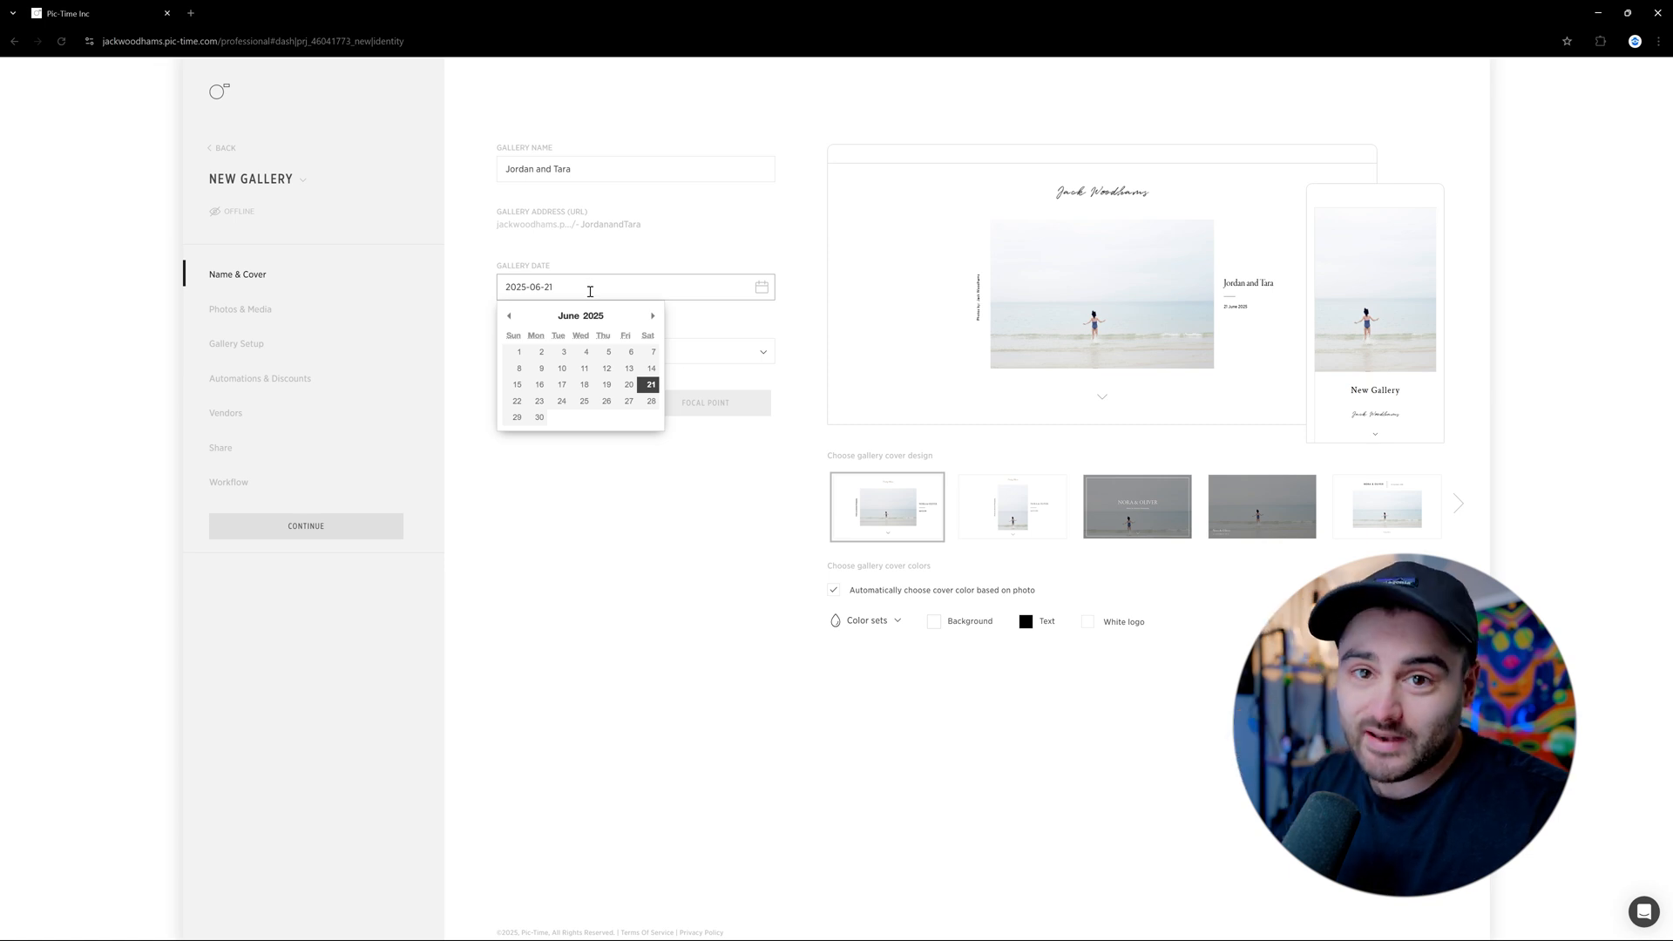
left_click(679, 327)
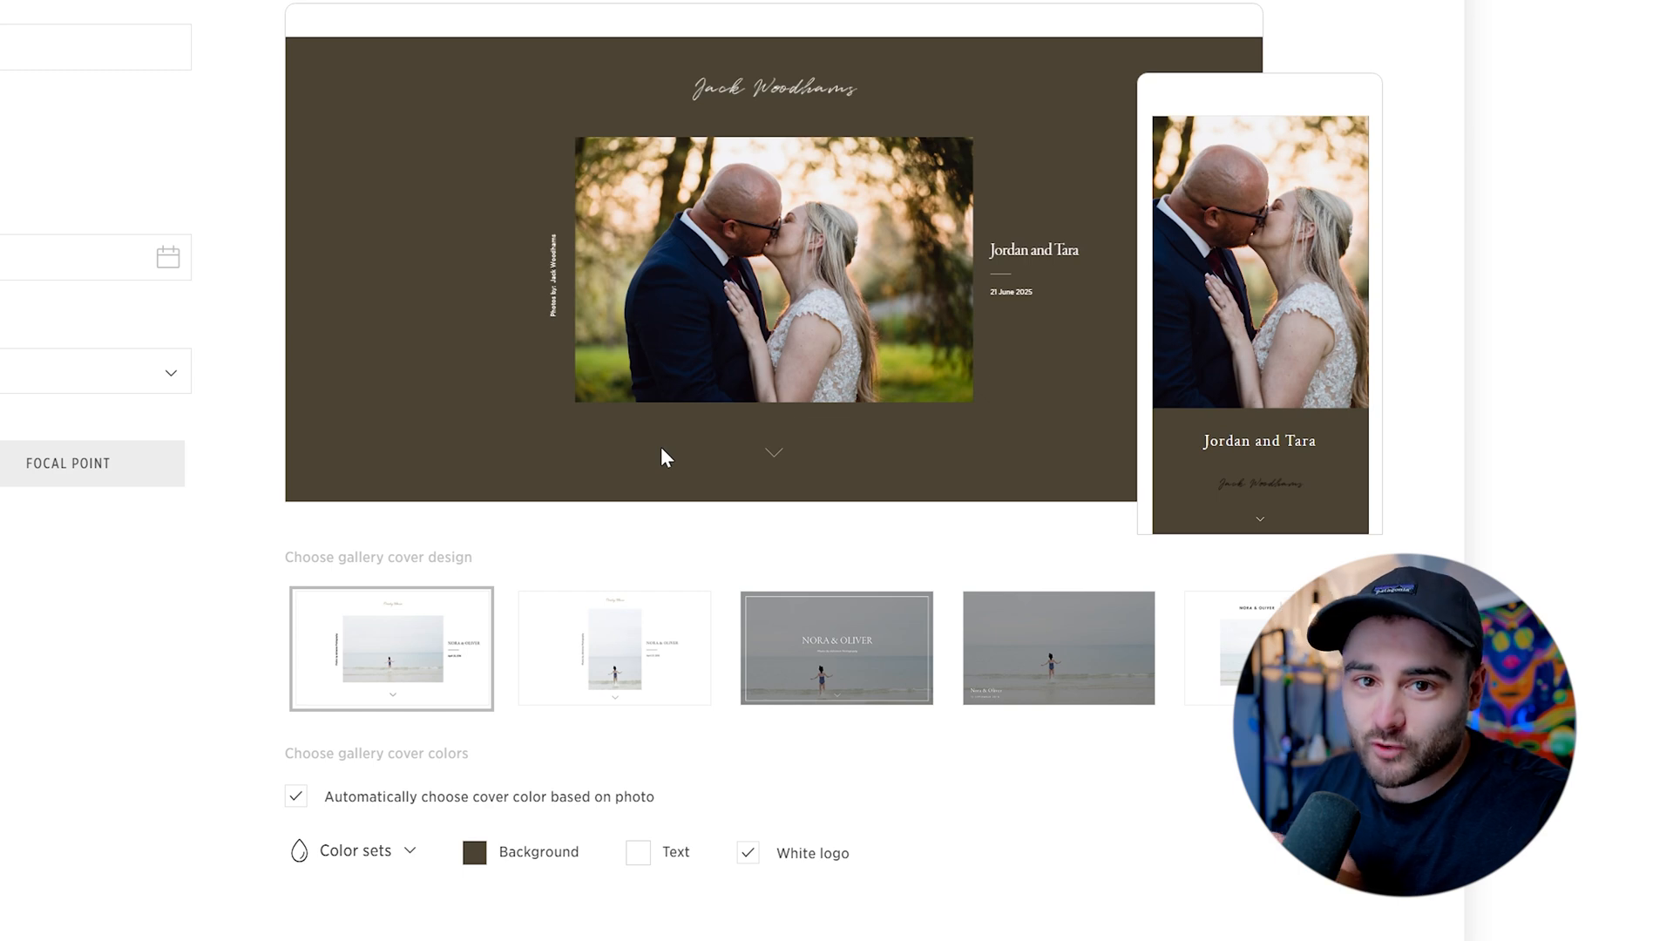
- Compare the gallery cover designs and choose the full-photo design with a thin inner border and centred title
left_click(613, 669)
left_click(921, 683)
left_click(1006, 671)
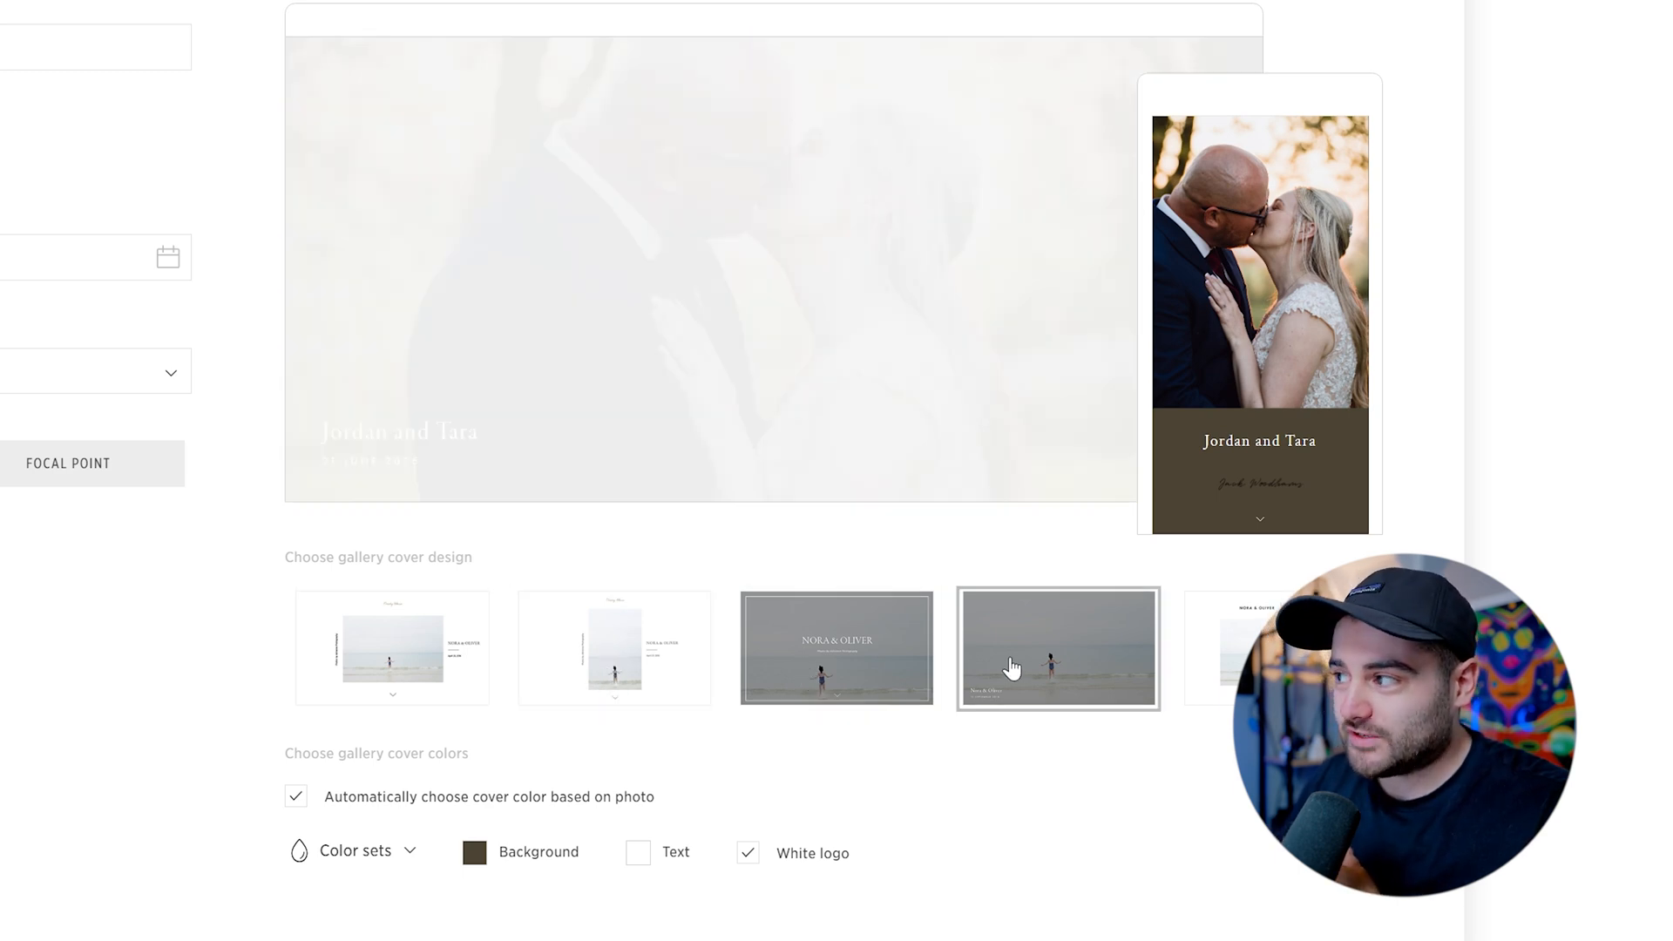
left_click(1189, 657)
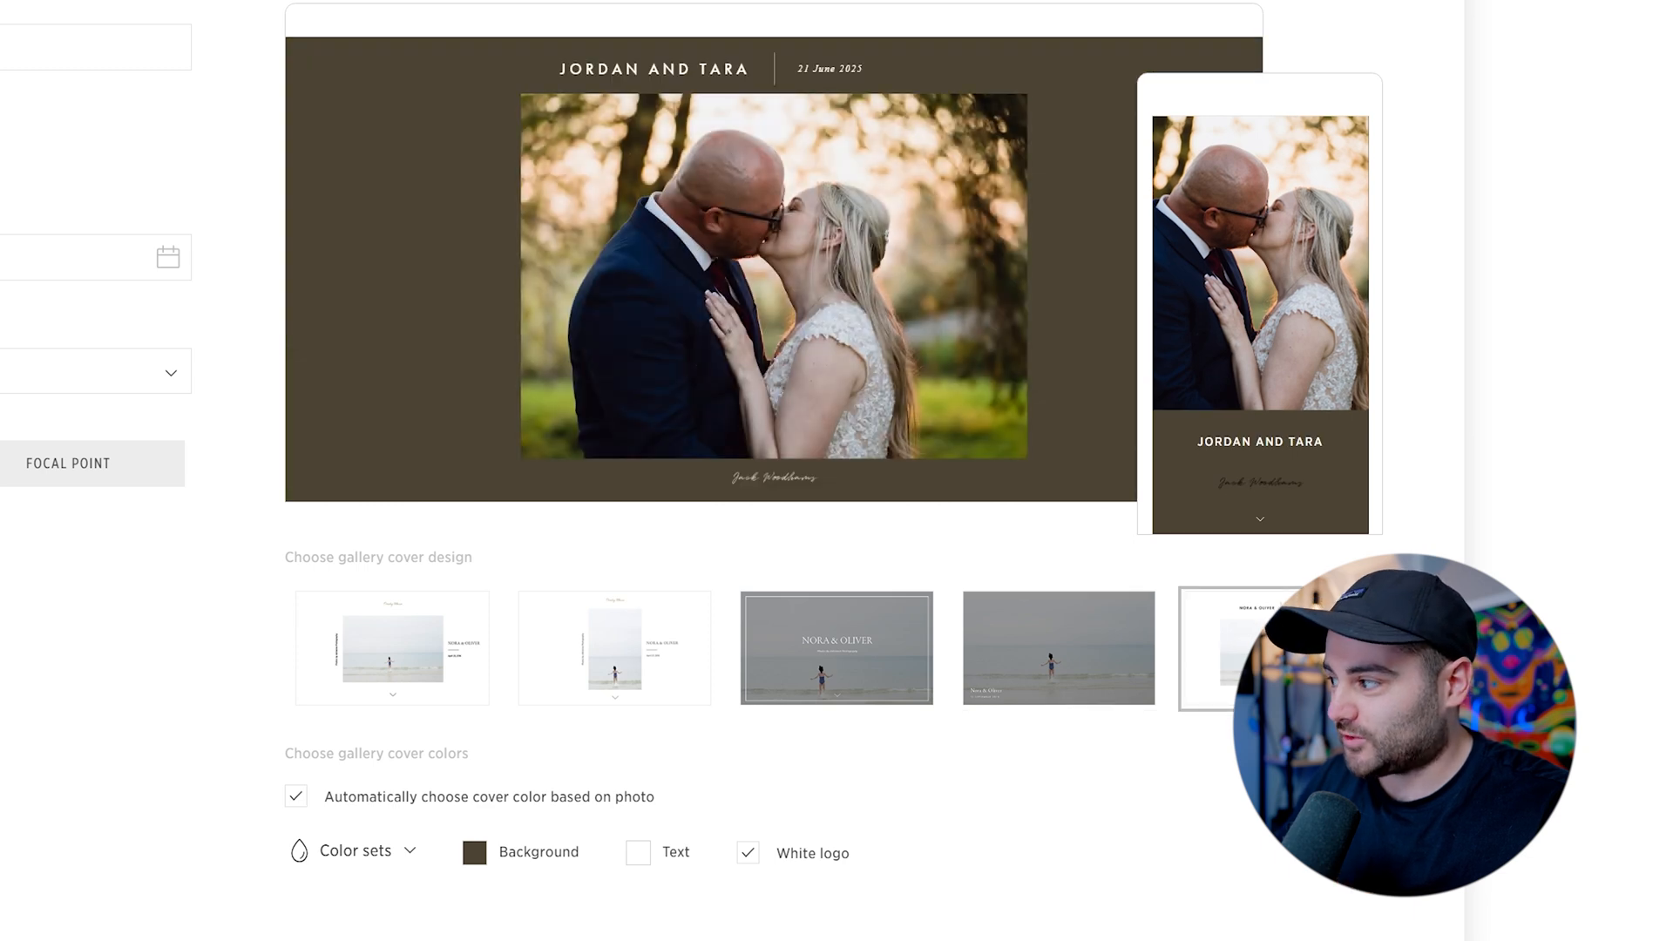
left_click(1410, 642)
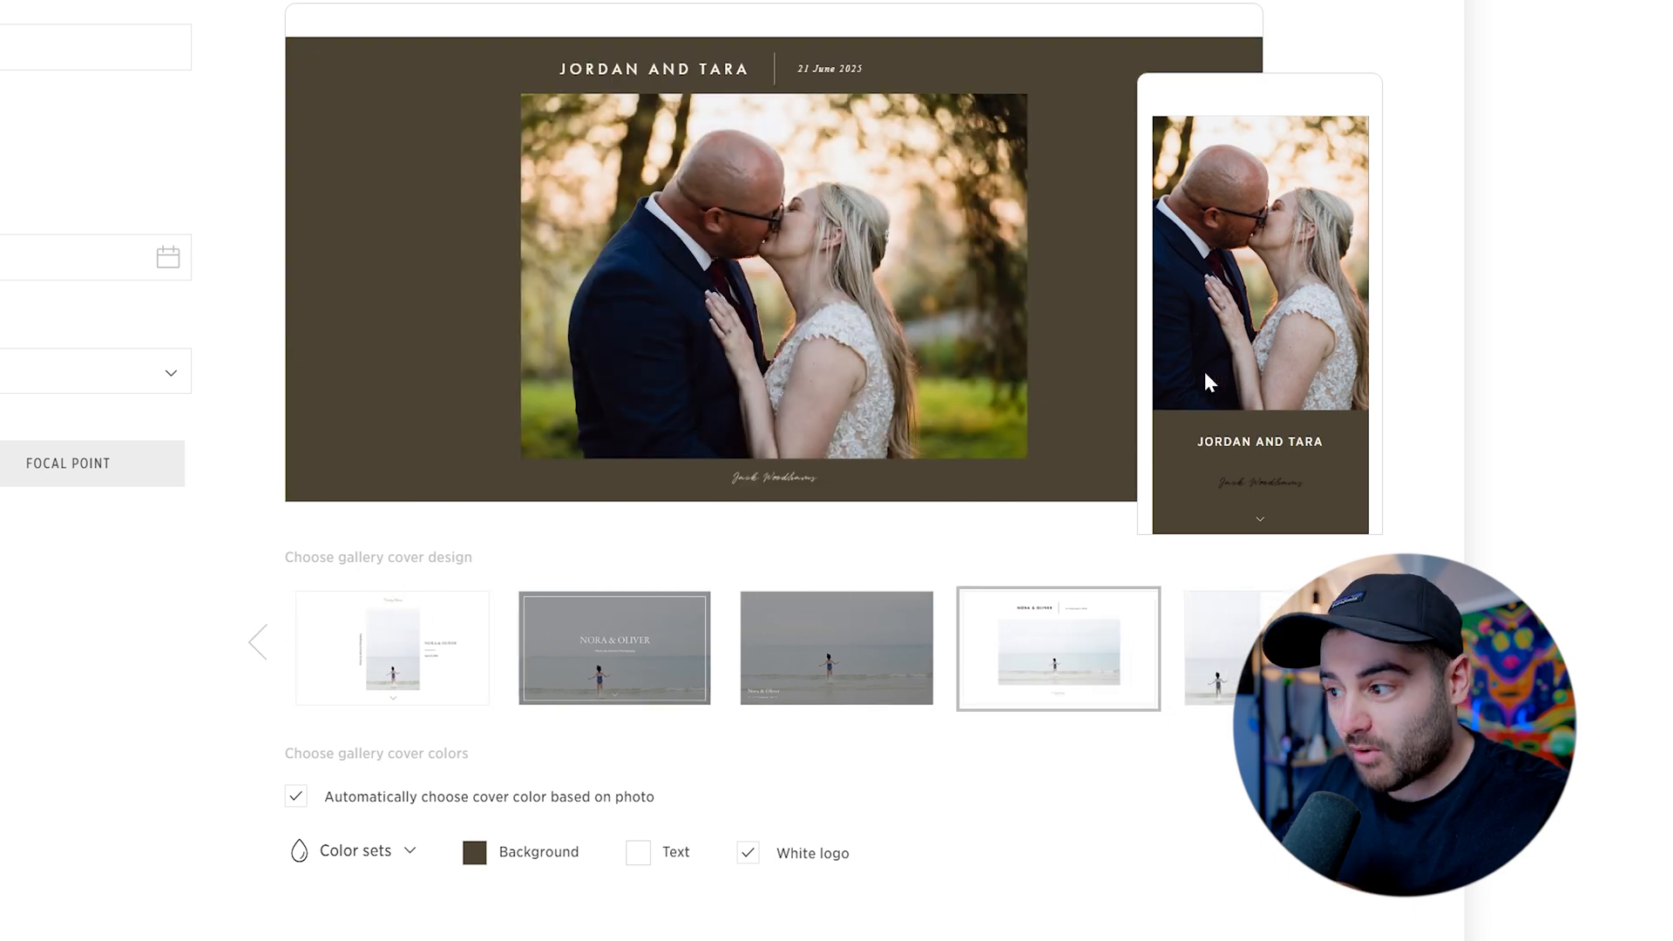
left_click(1213, 649)
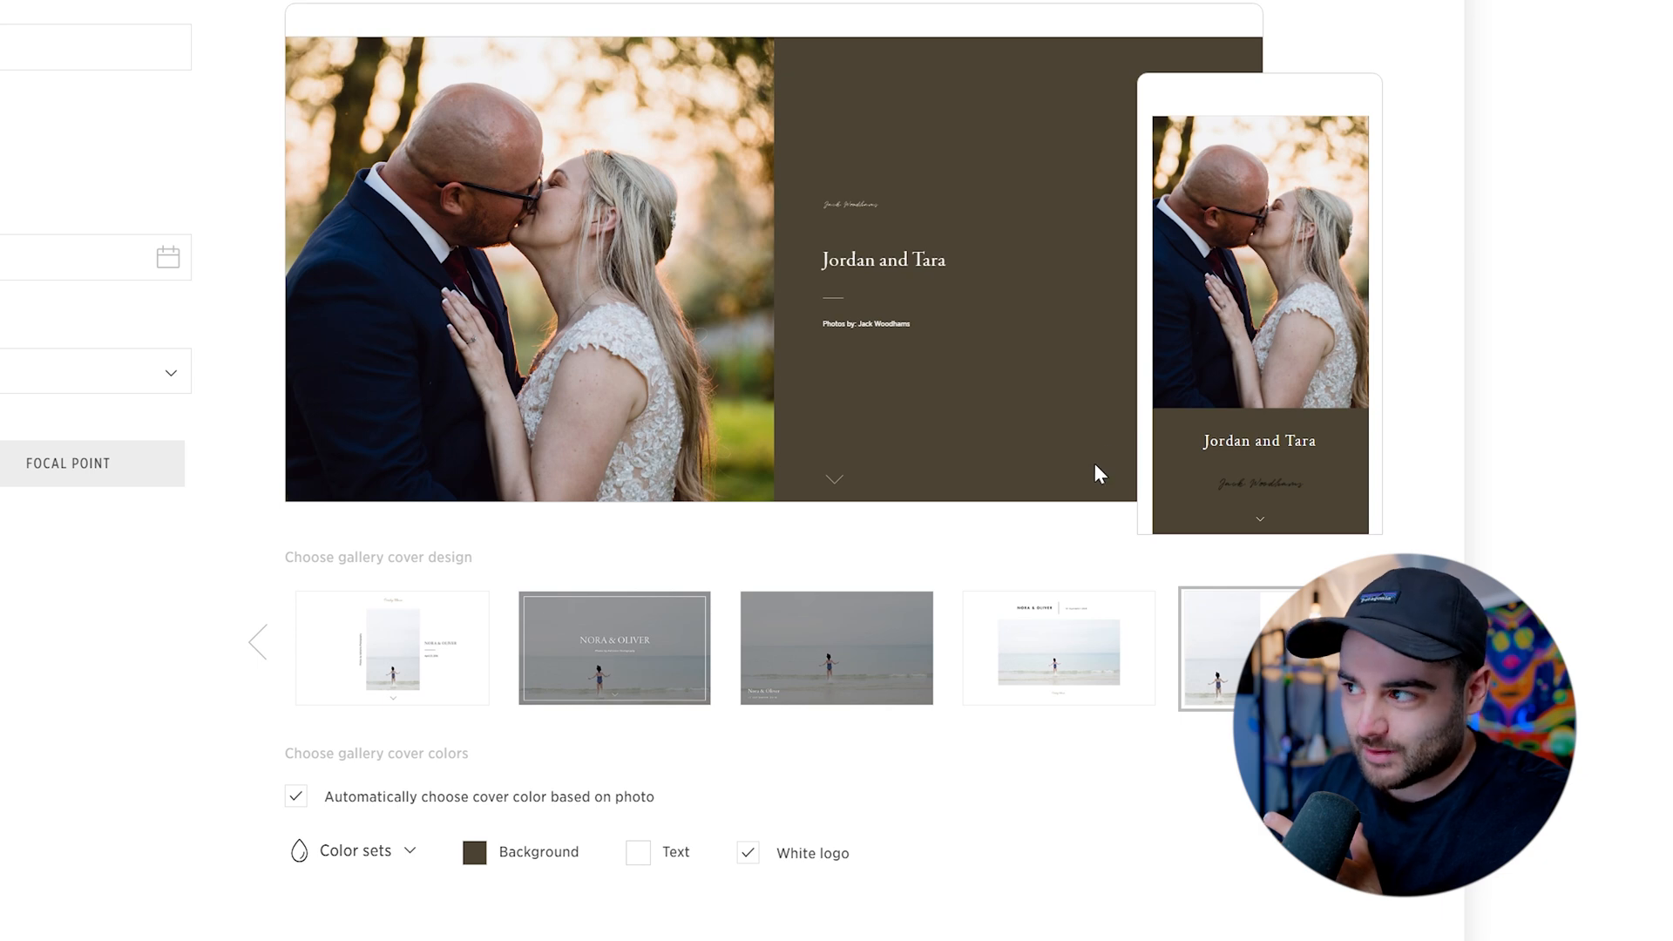
left_click(808, 702)
left_click(541, 690)
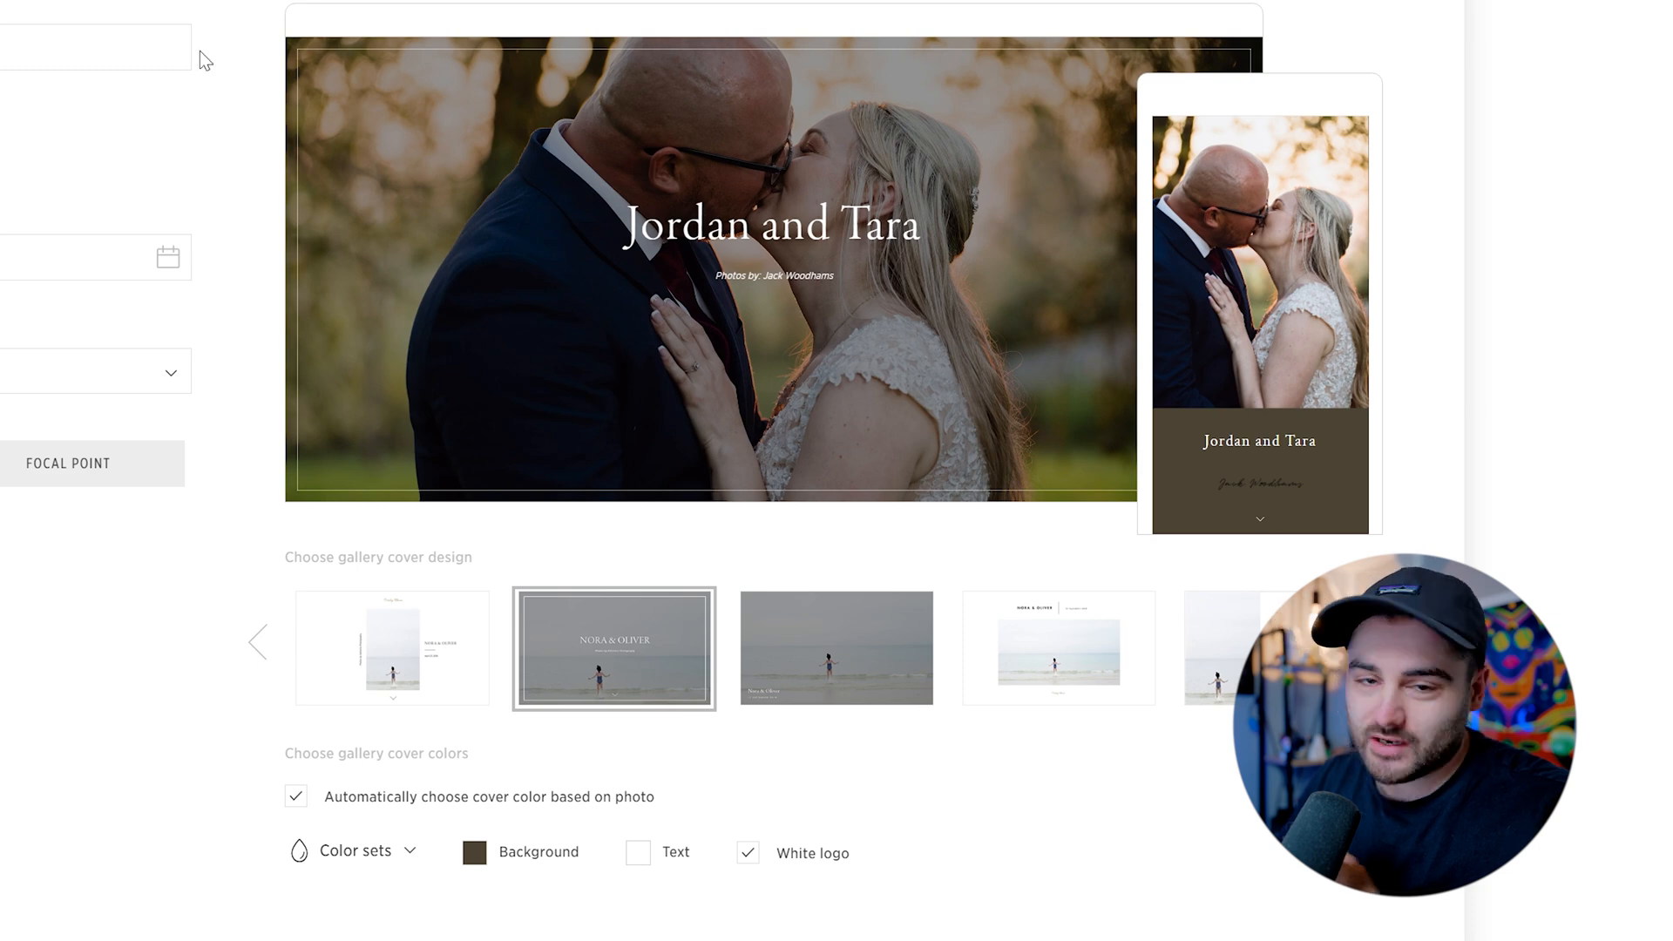
- Set the cover's background colour to olive green #7D7D57
left_click(474, 852)
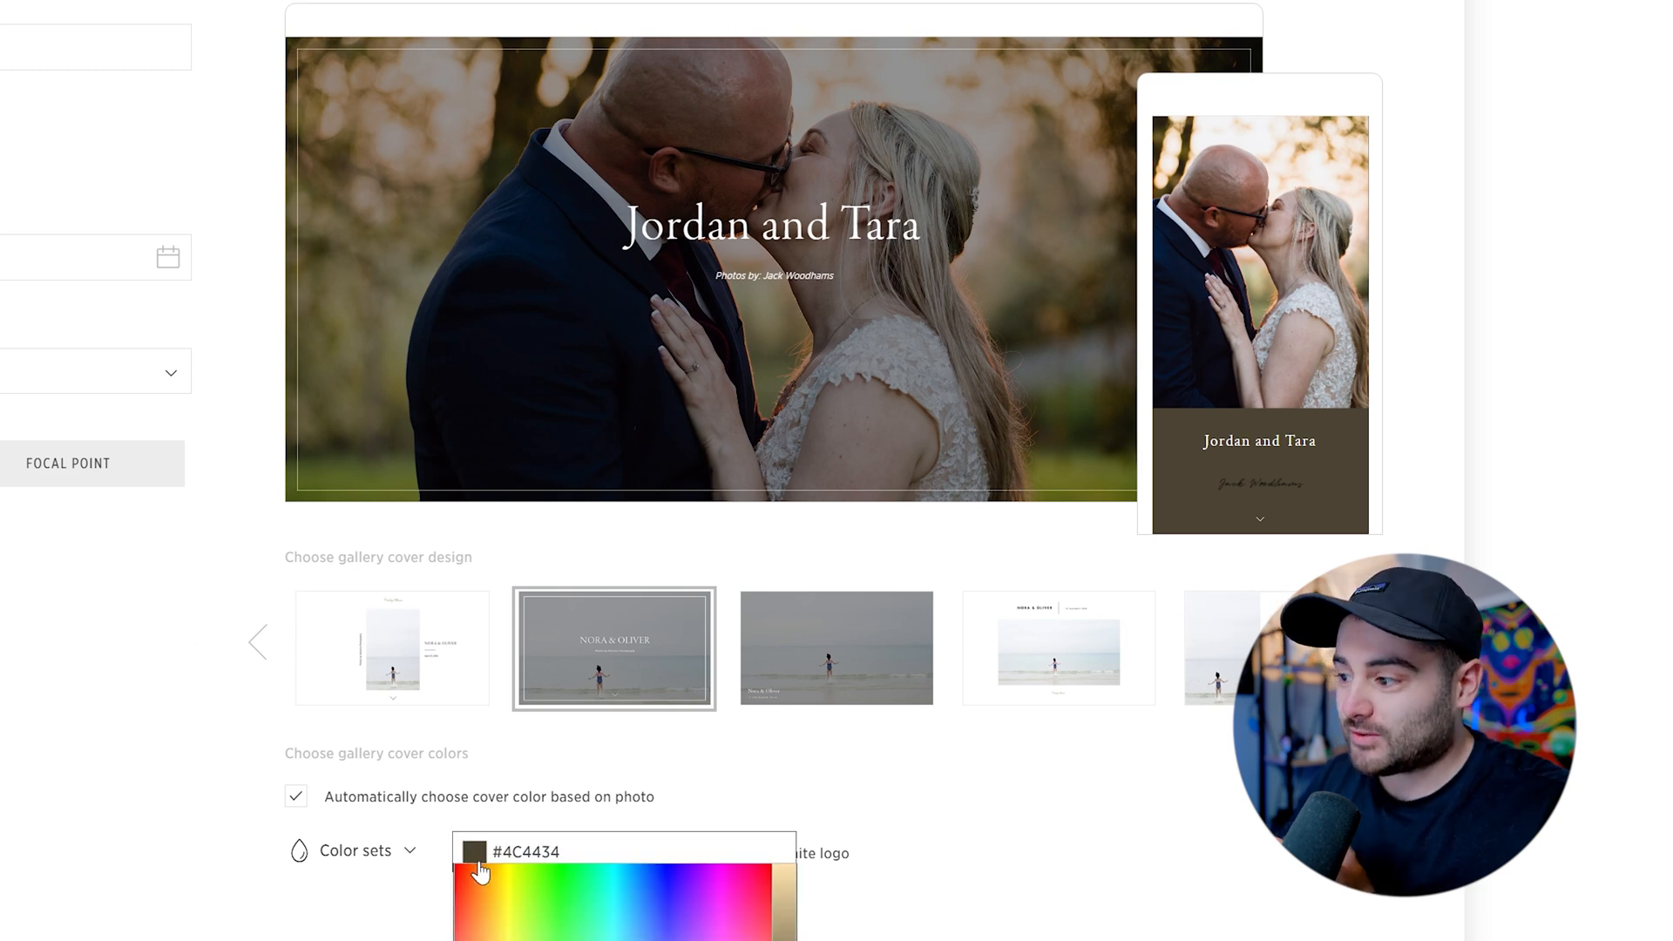
left_click_drag(784, 935, 784, 936)
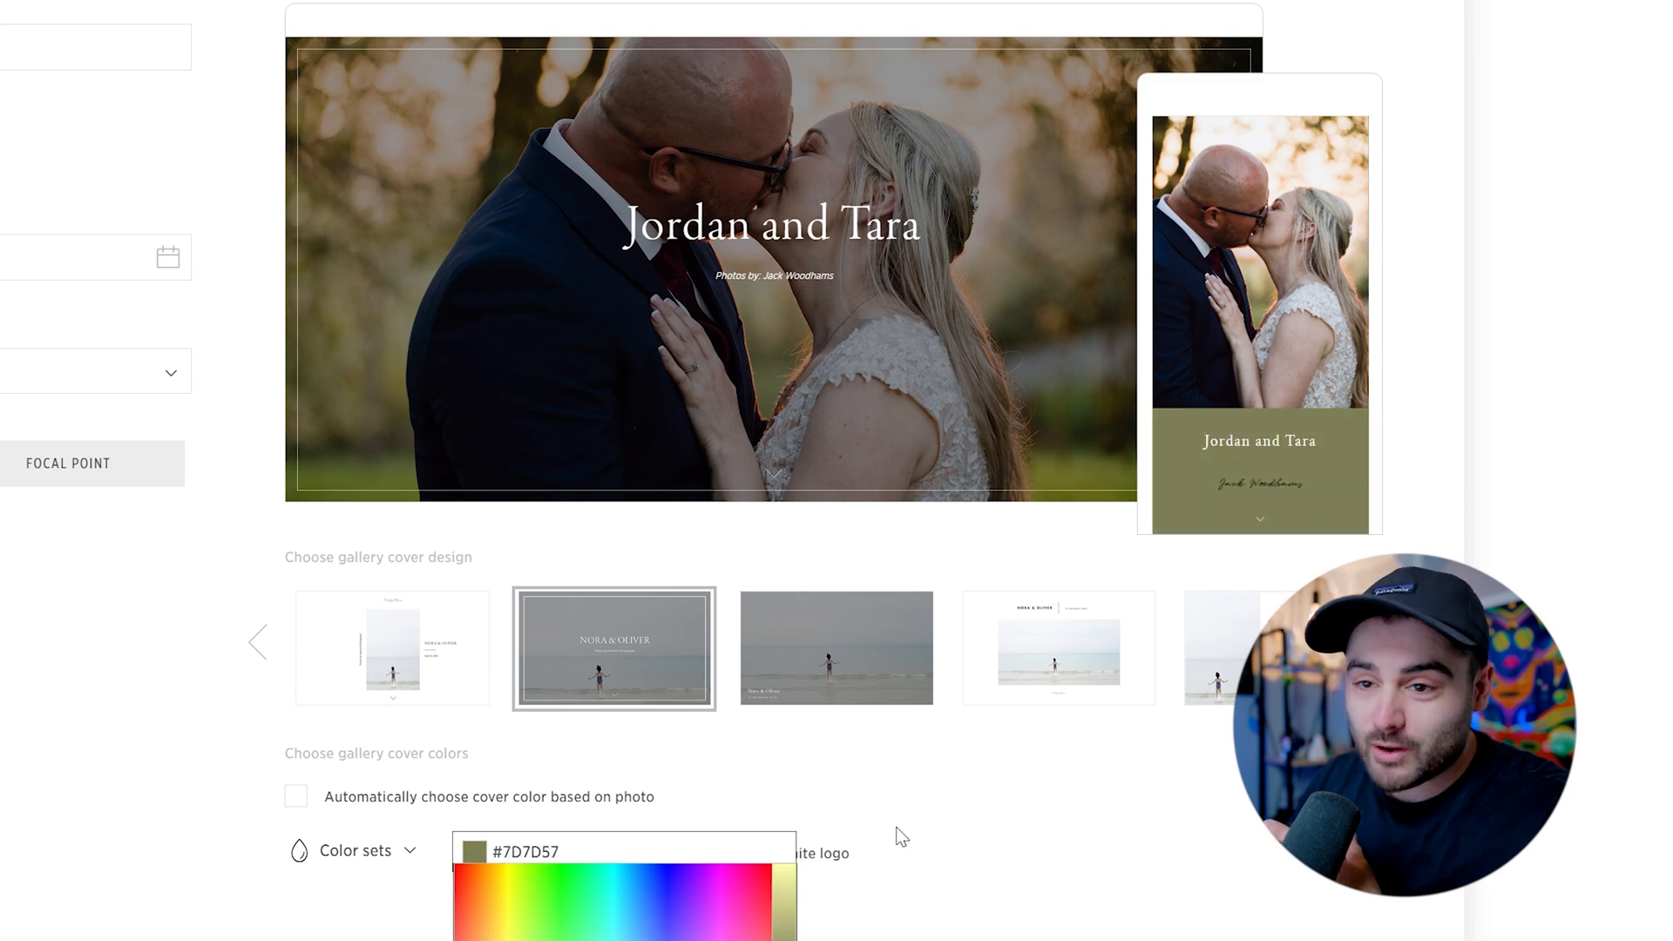
left_click(998, 806)
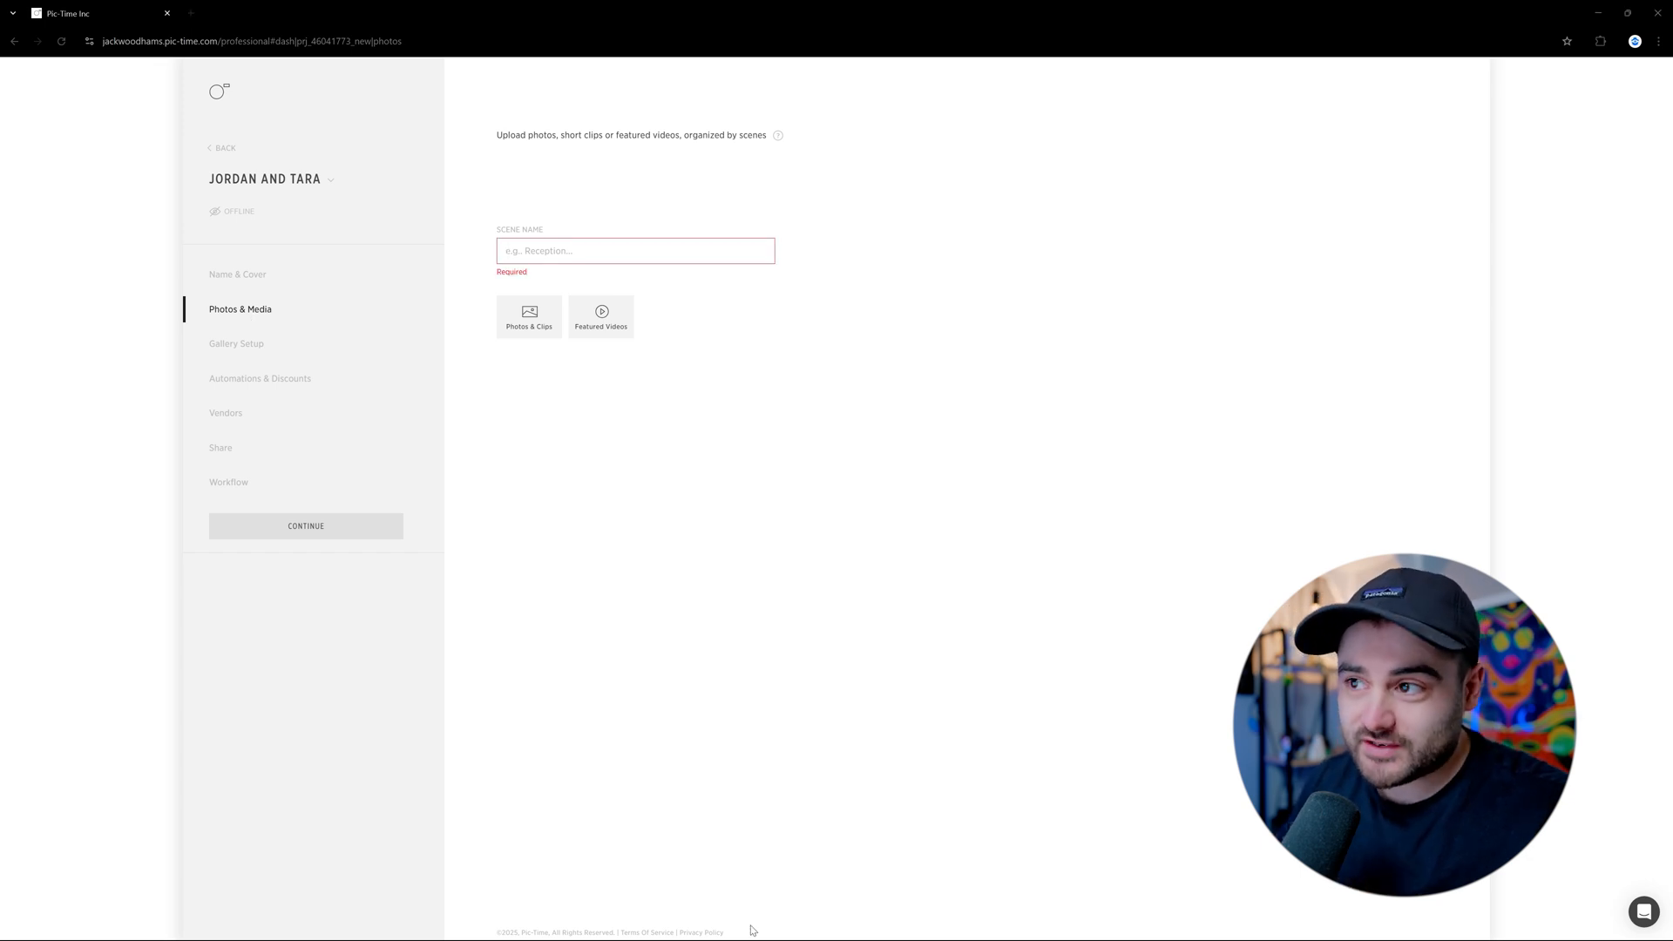
- Name the first scene "Groom getting read" and upload its photos
type("Groom getting read")
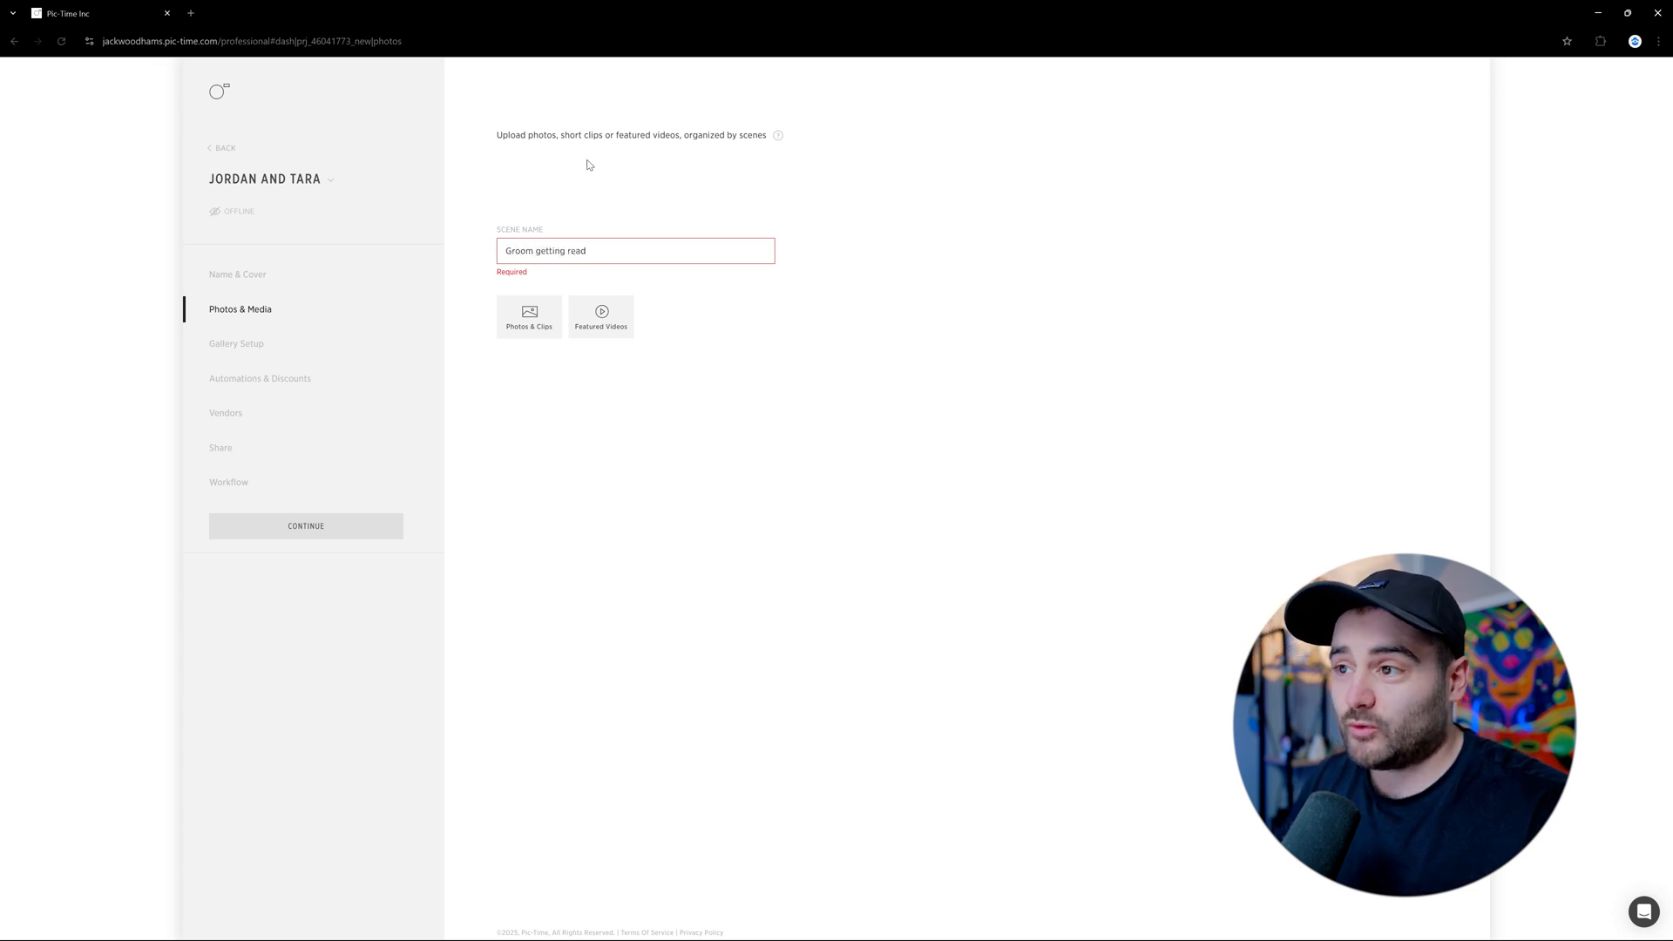
left_click(533, 316)
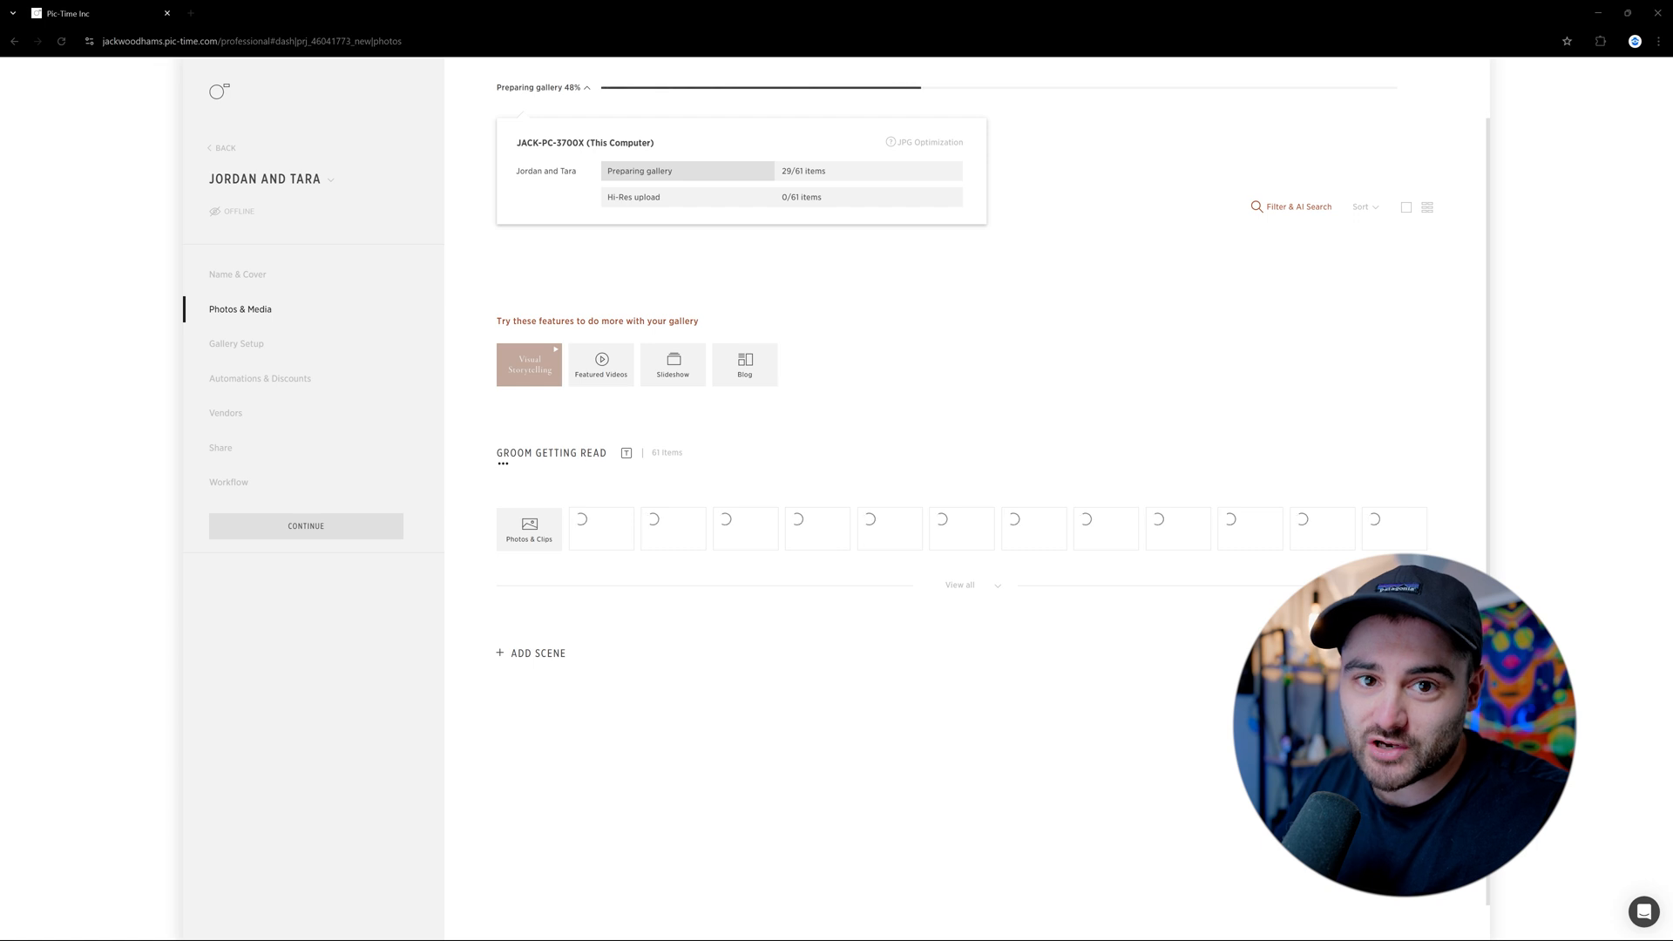
- Add two more scenes named "Bridal Prep" and "Guests arriving"
left_click(551, 655)
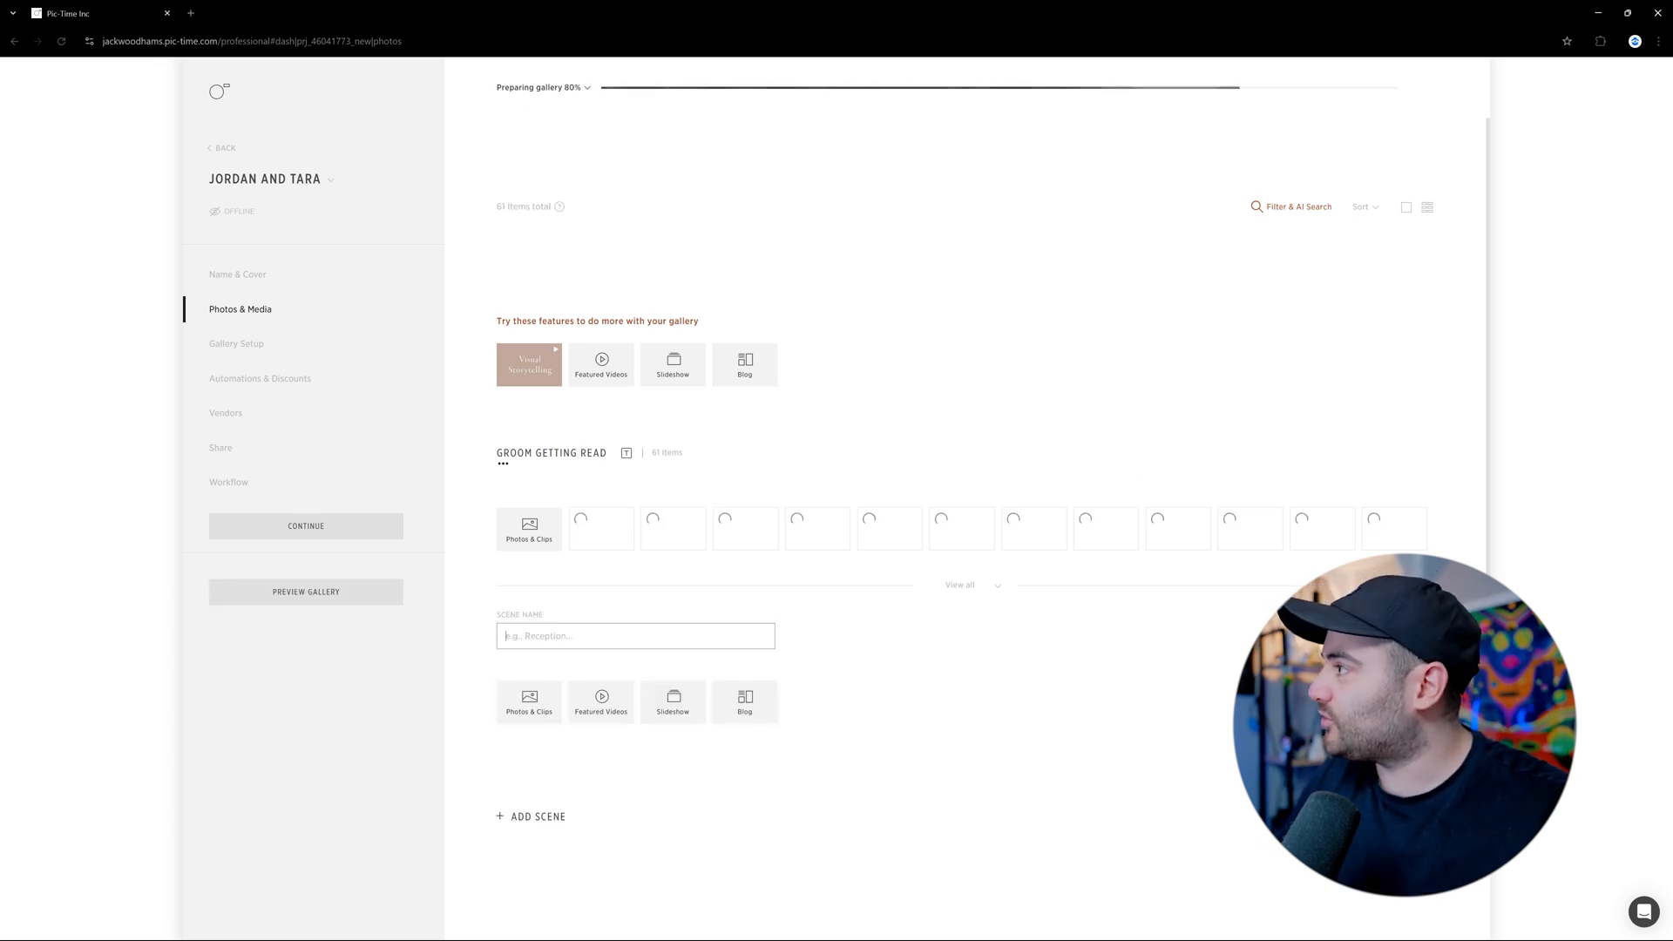
left_click(642, 639)
type("Birda")
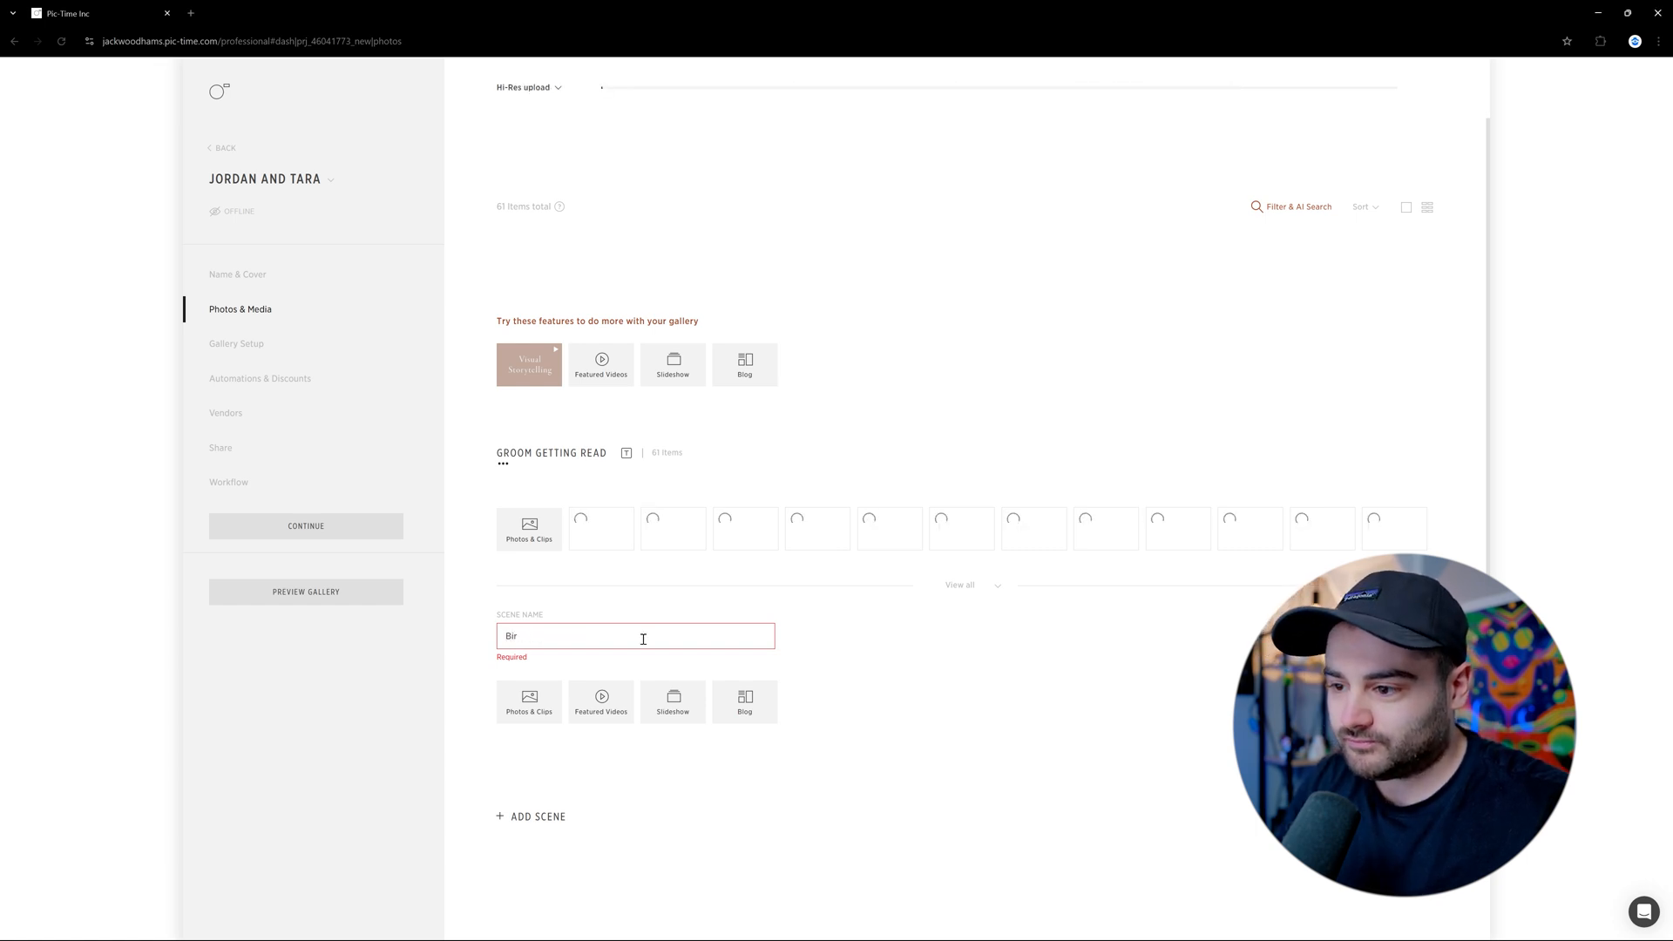
key("Return")
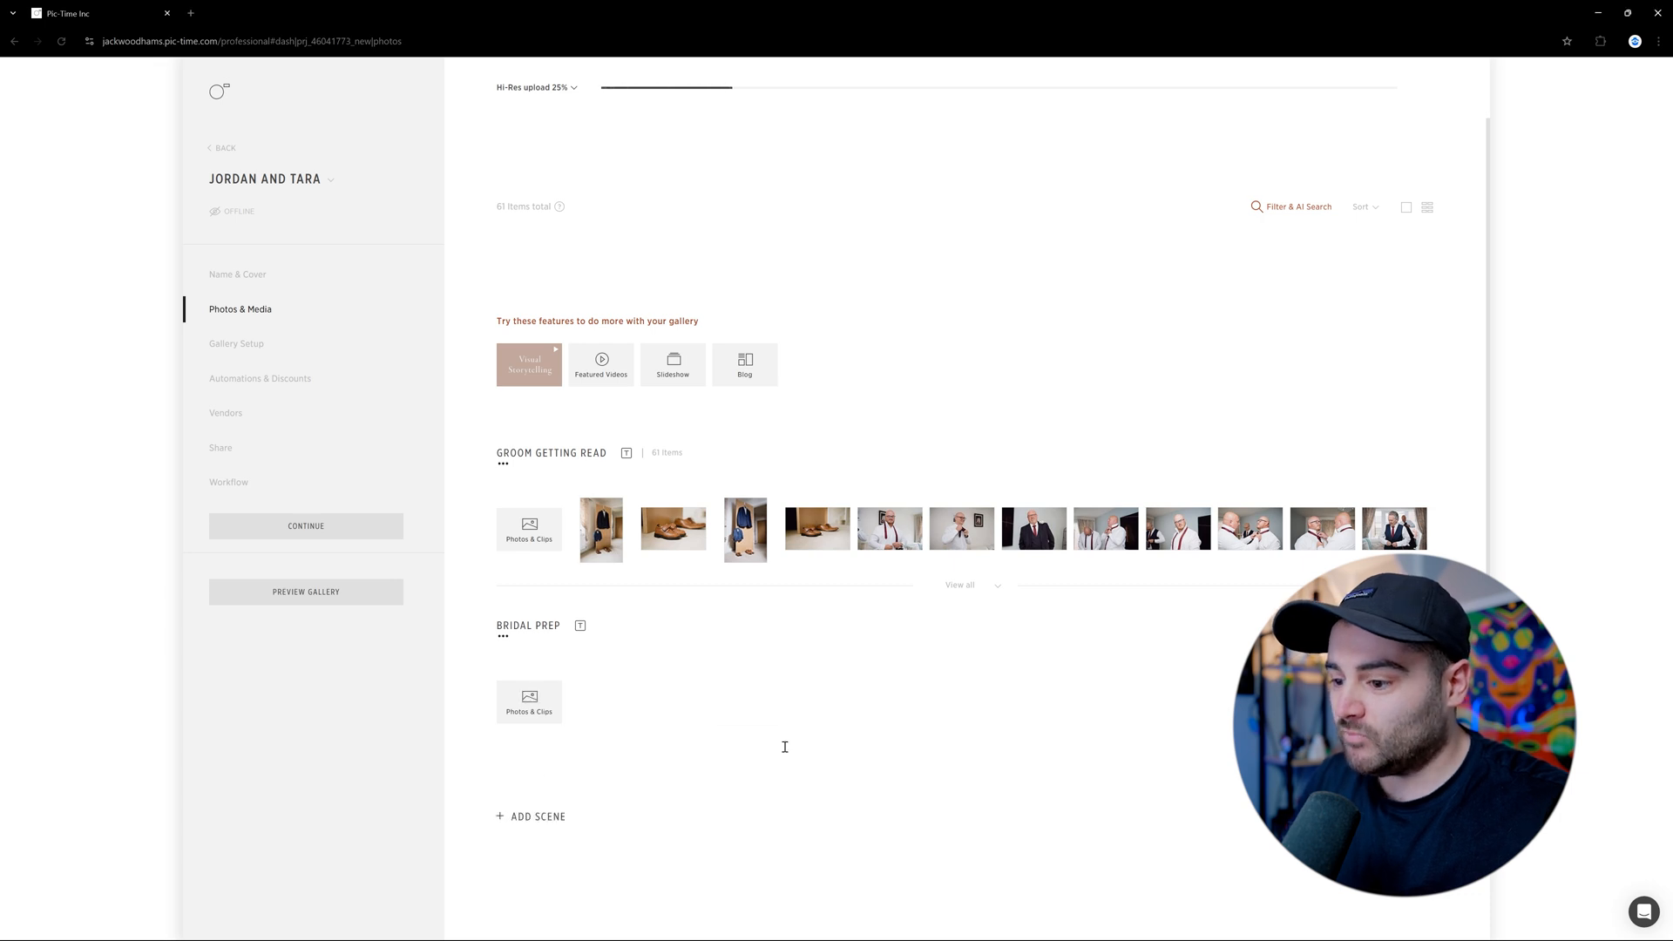
left_click(531, 817)
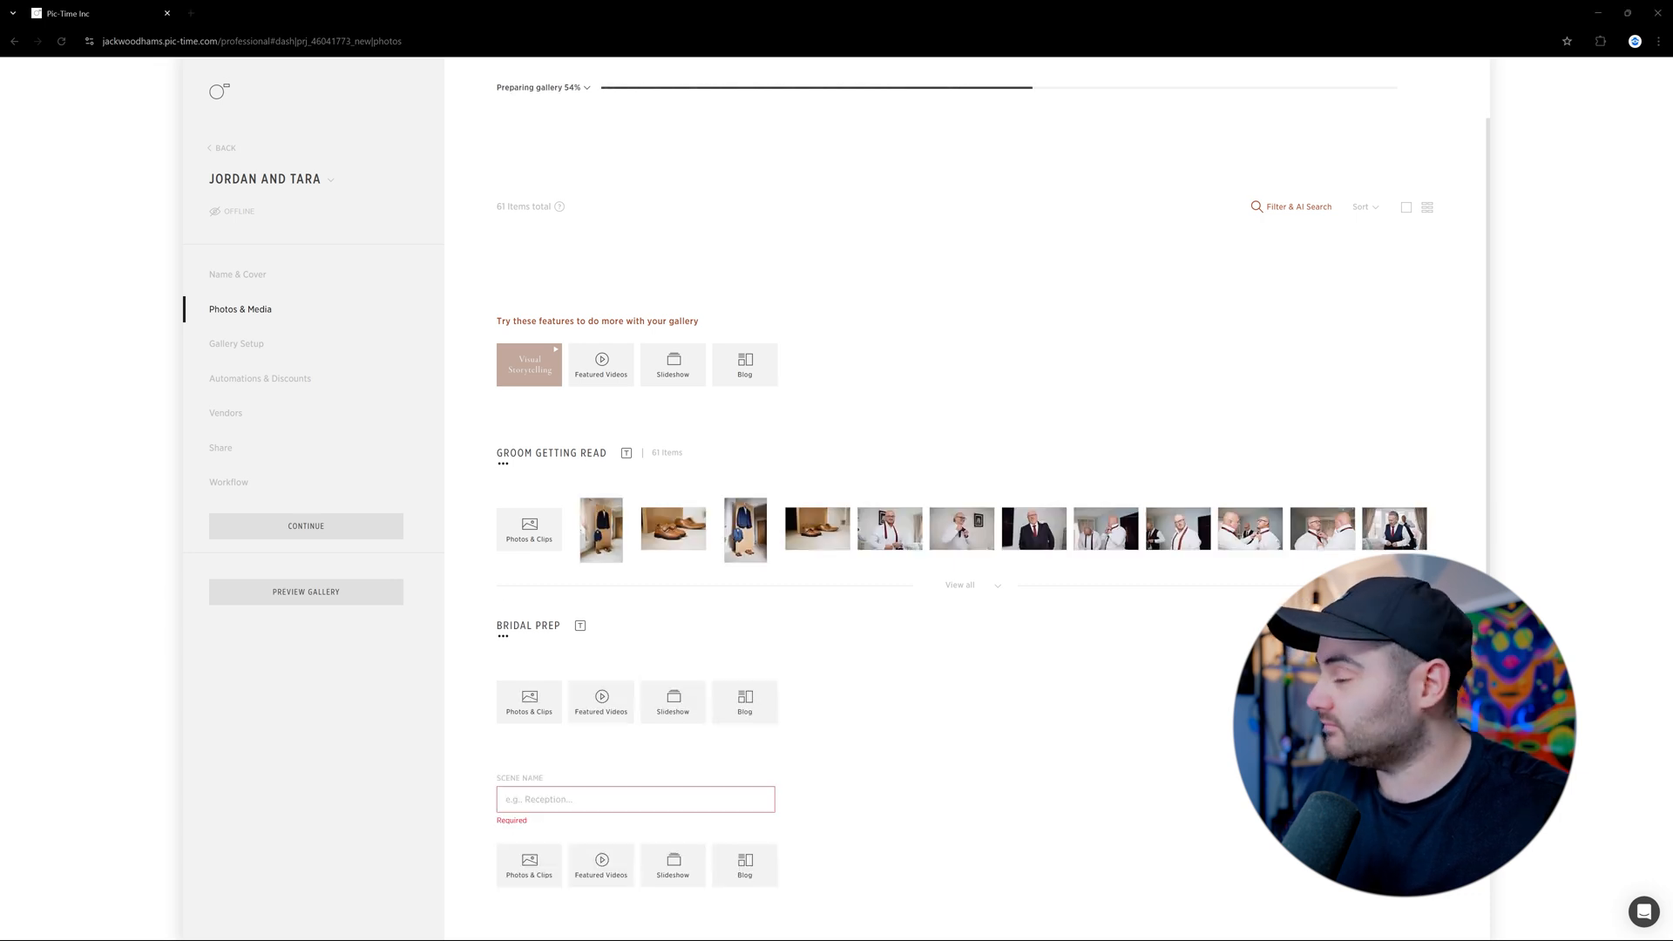
type("Guest")
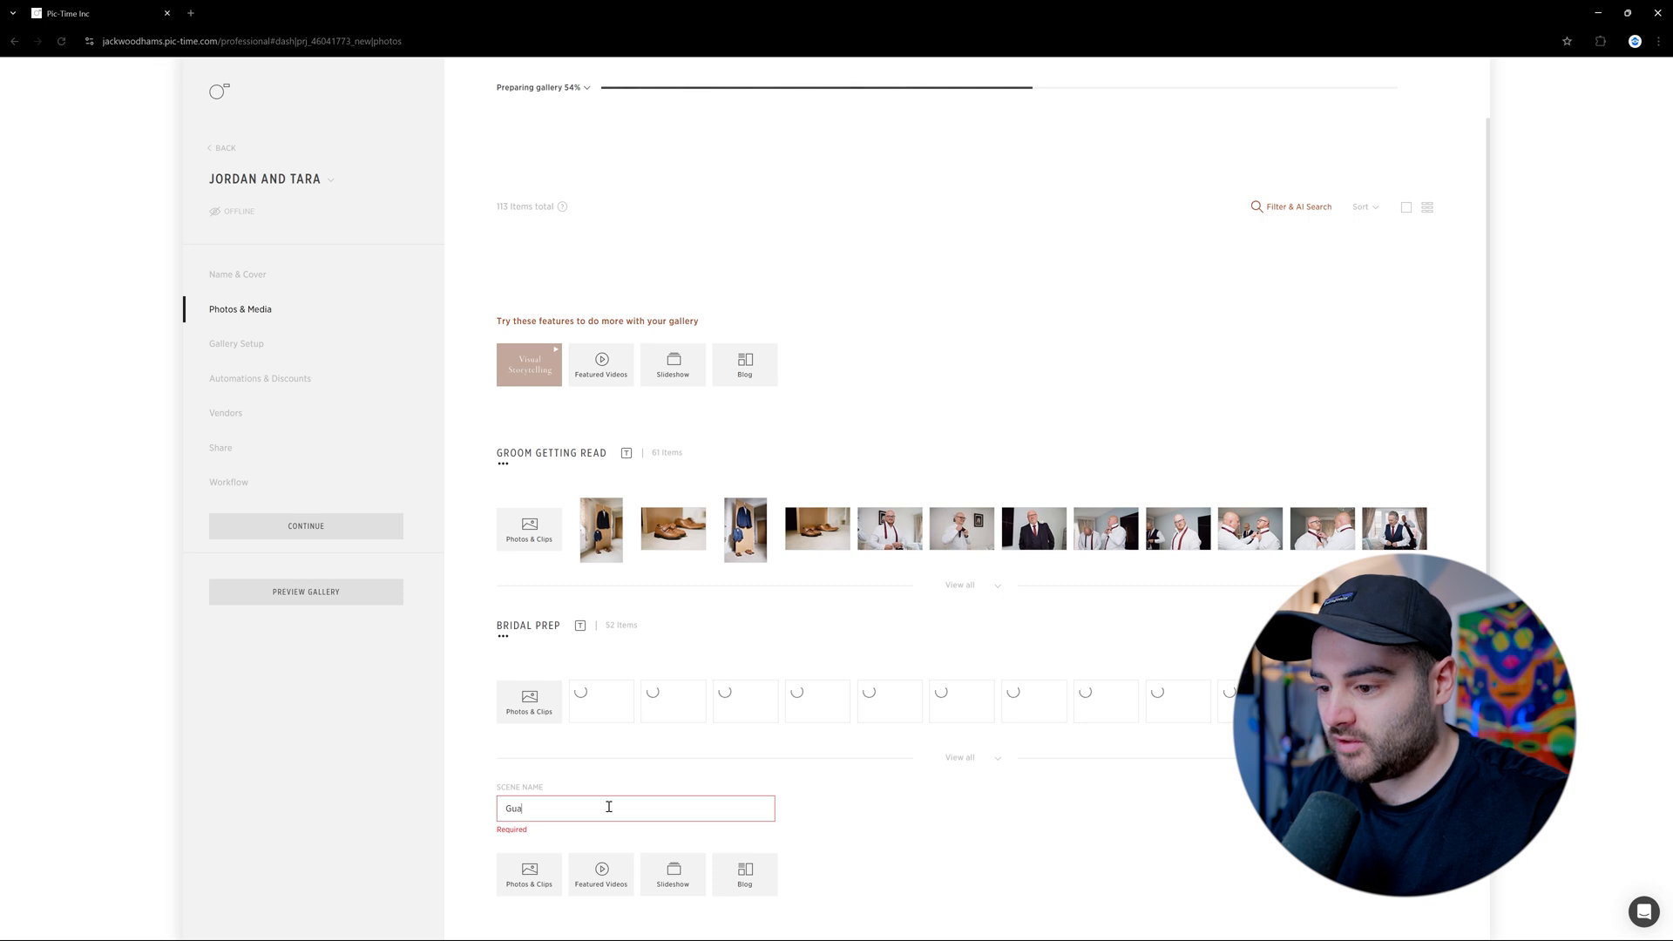
type("s arriving")
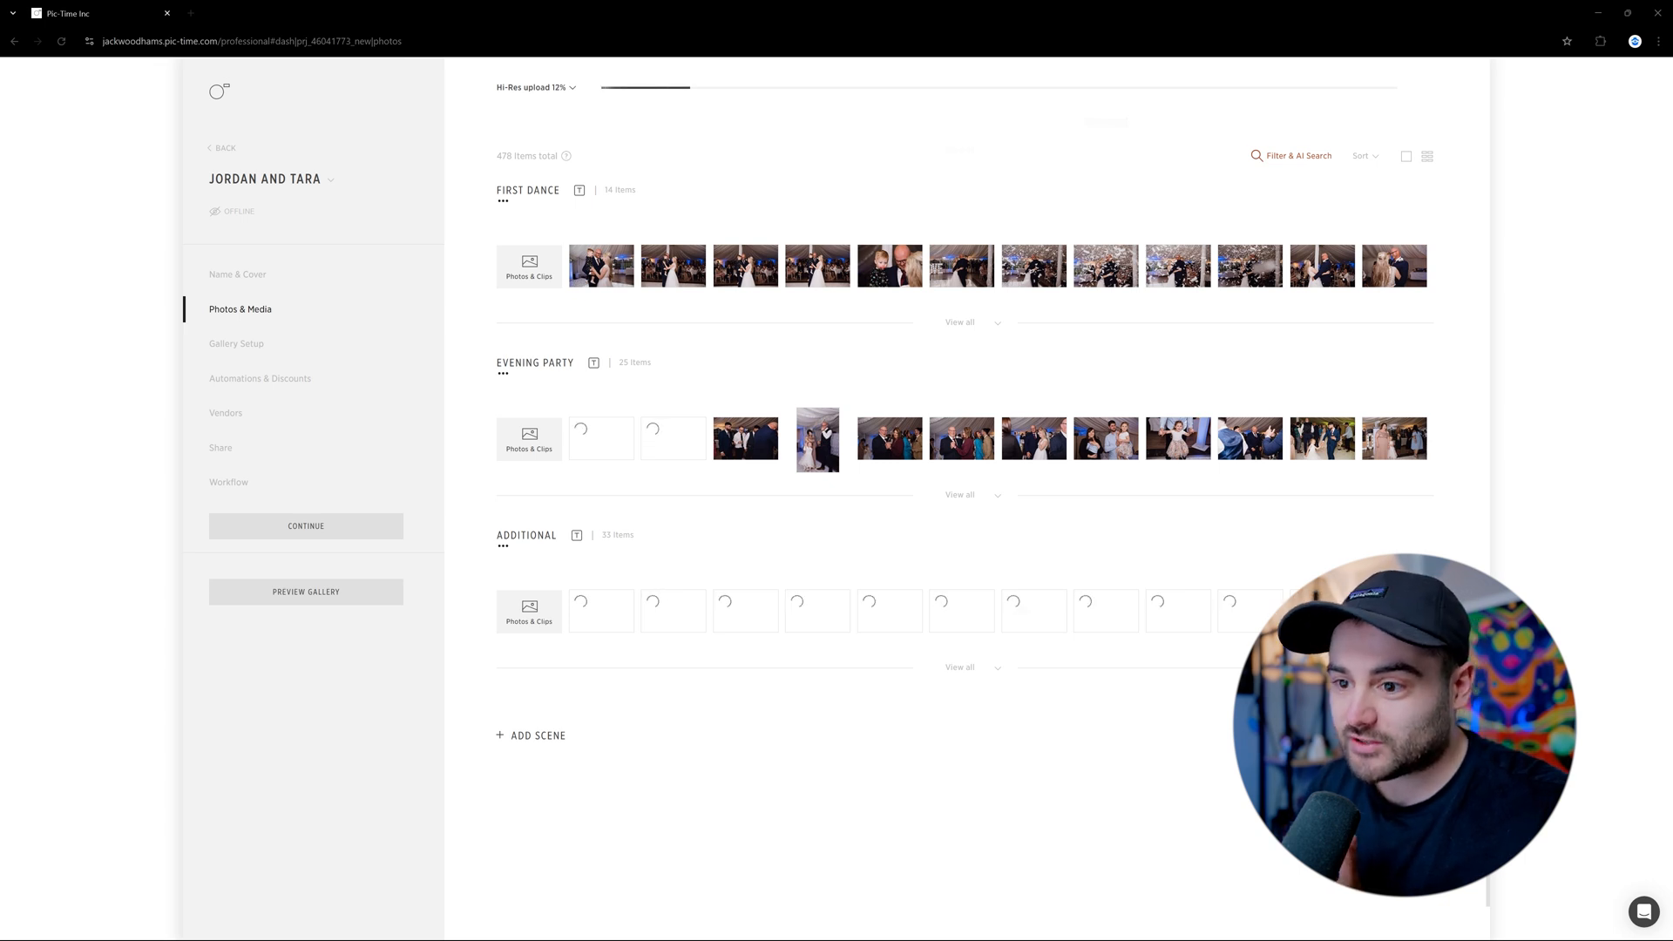
- Preview the client gallery and browse its photos from the groom's preparations through to the ceremony
left_click(350, 600)
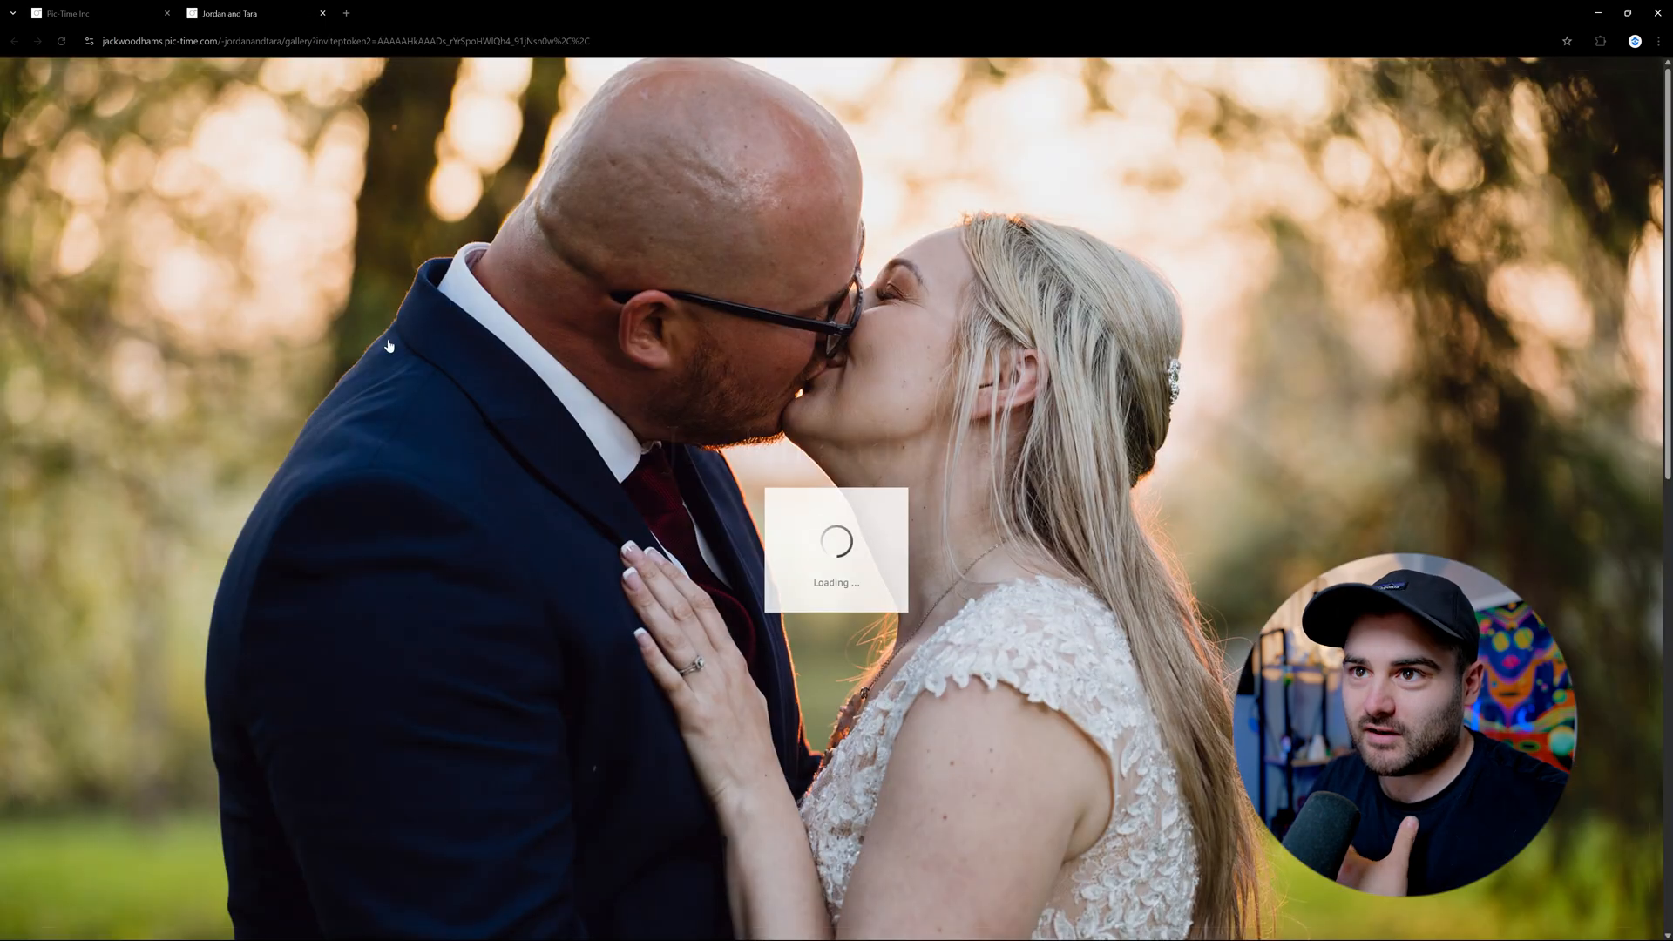
scroll(672, 472, "down", 15)
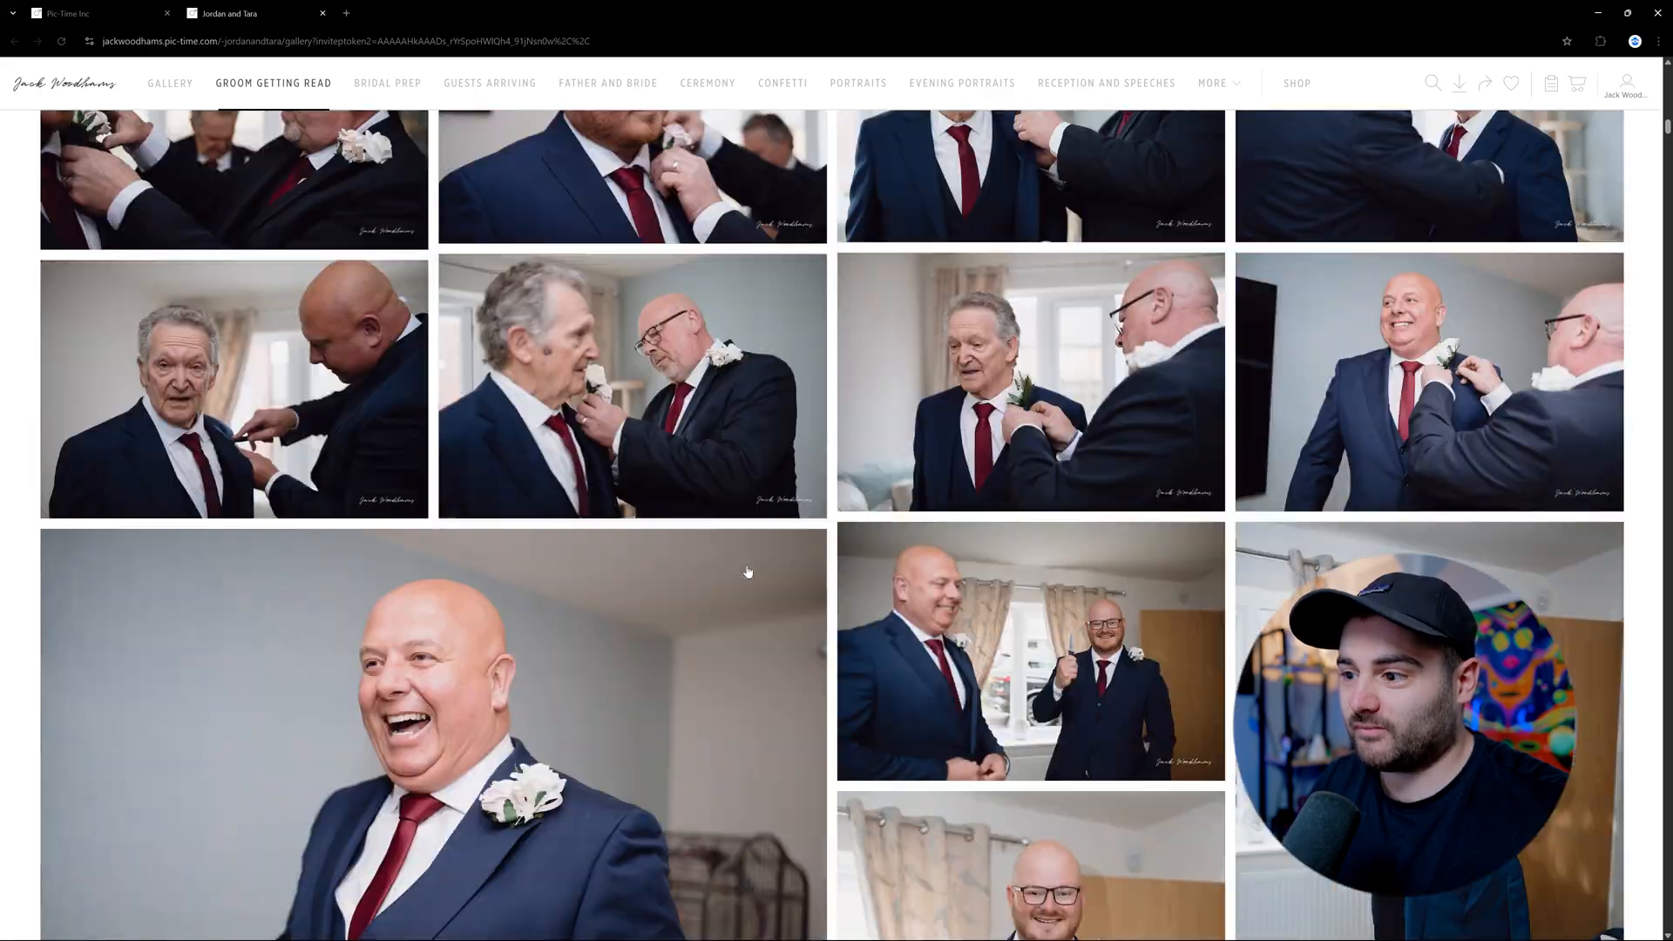
scroll(748, 572, "down", 15)
scroll(751, 569, "down", 15)
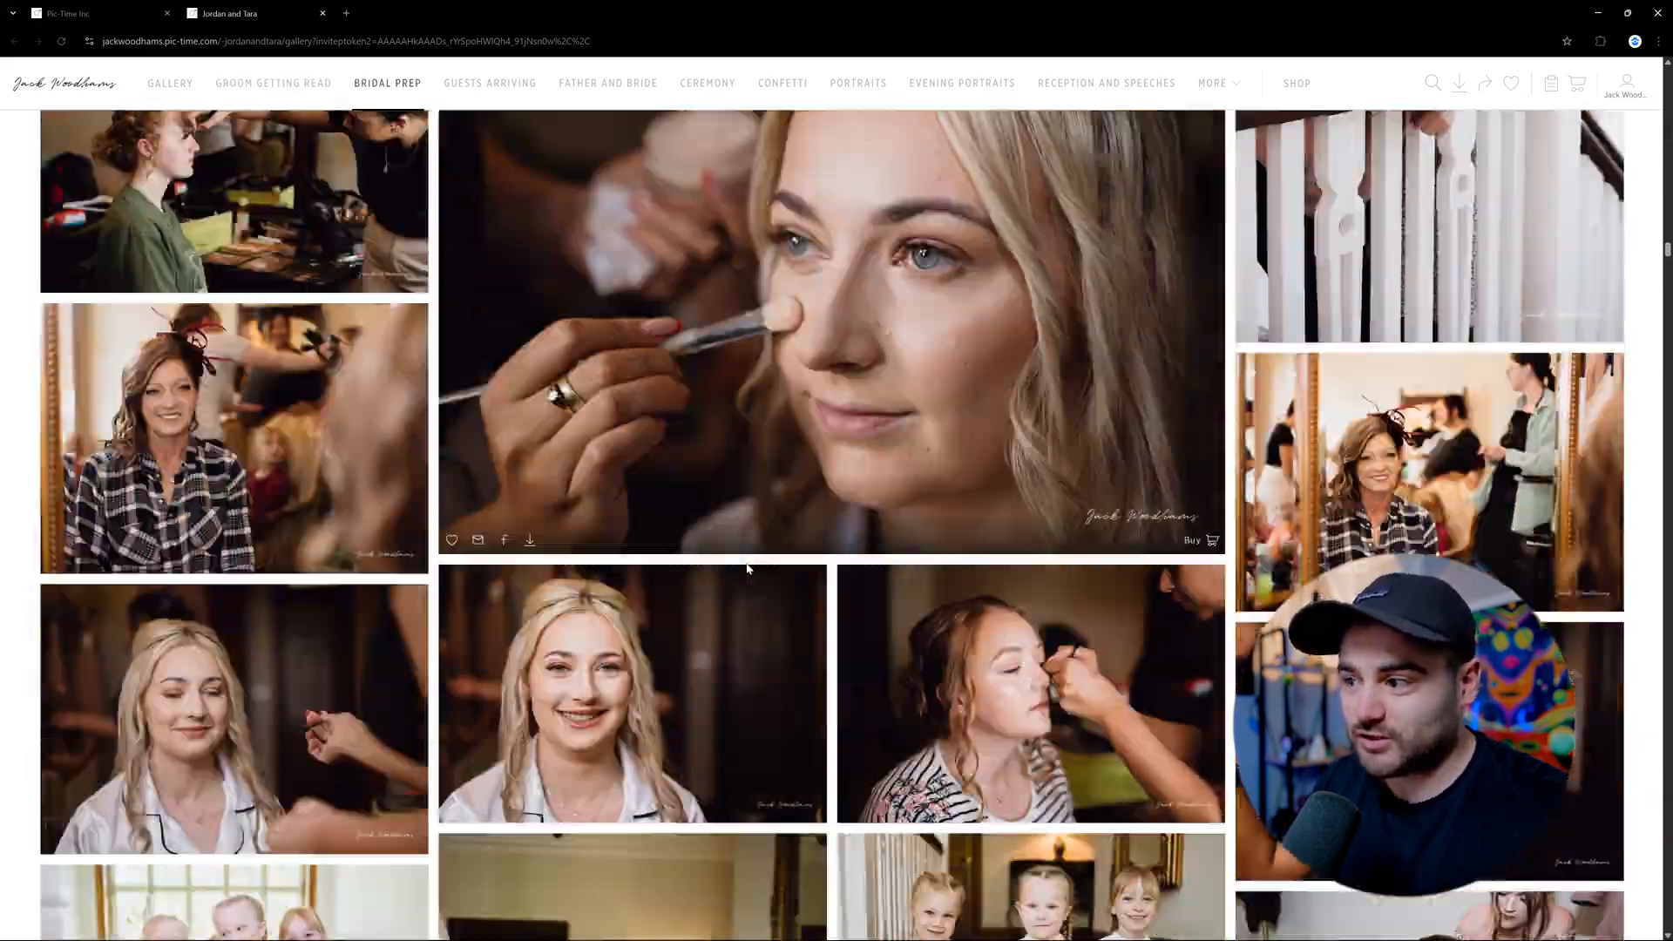
scroll(748, 570, "down", 15)
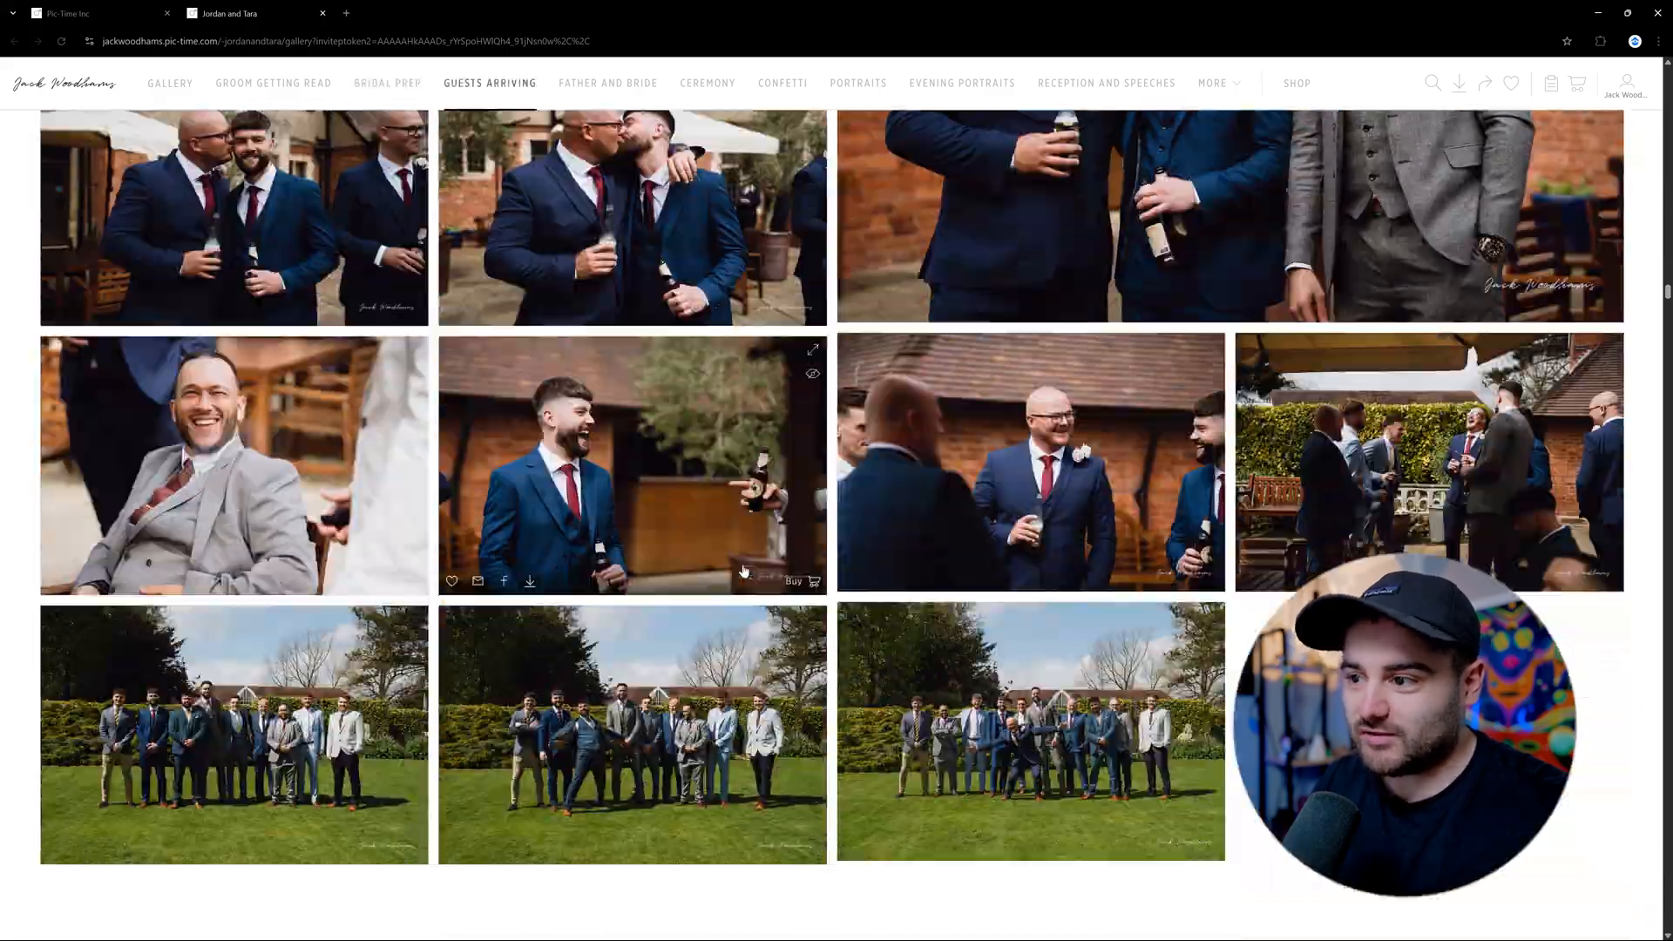
scroll(743, 571, "down", 15)
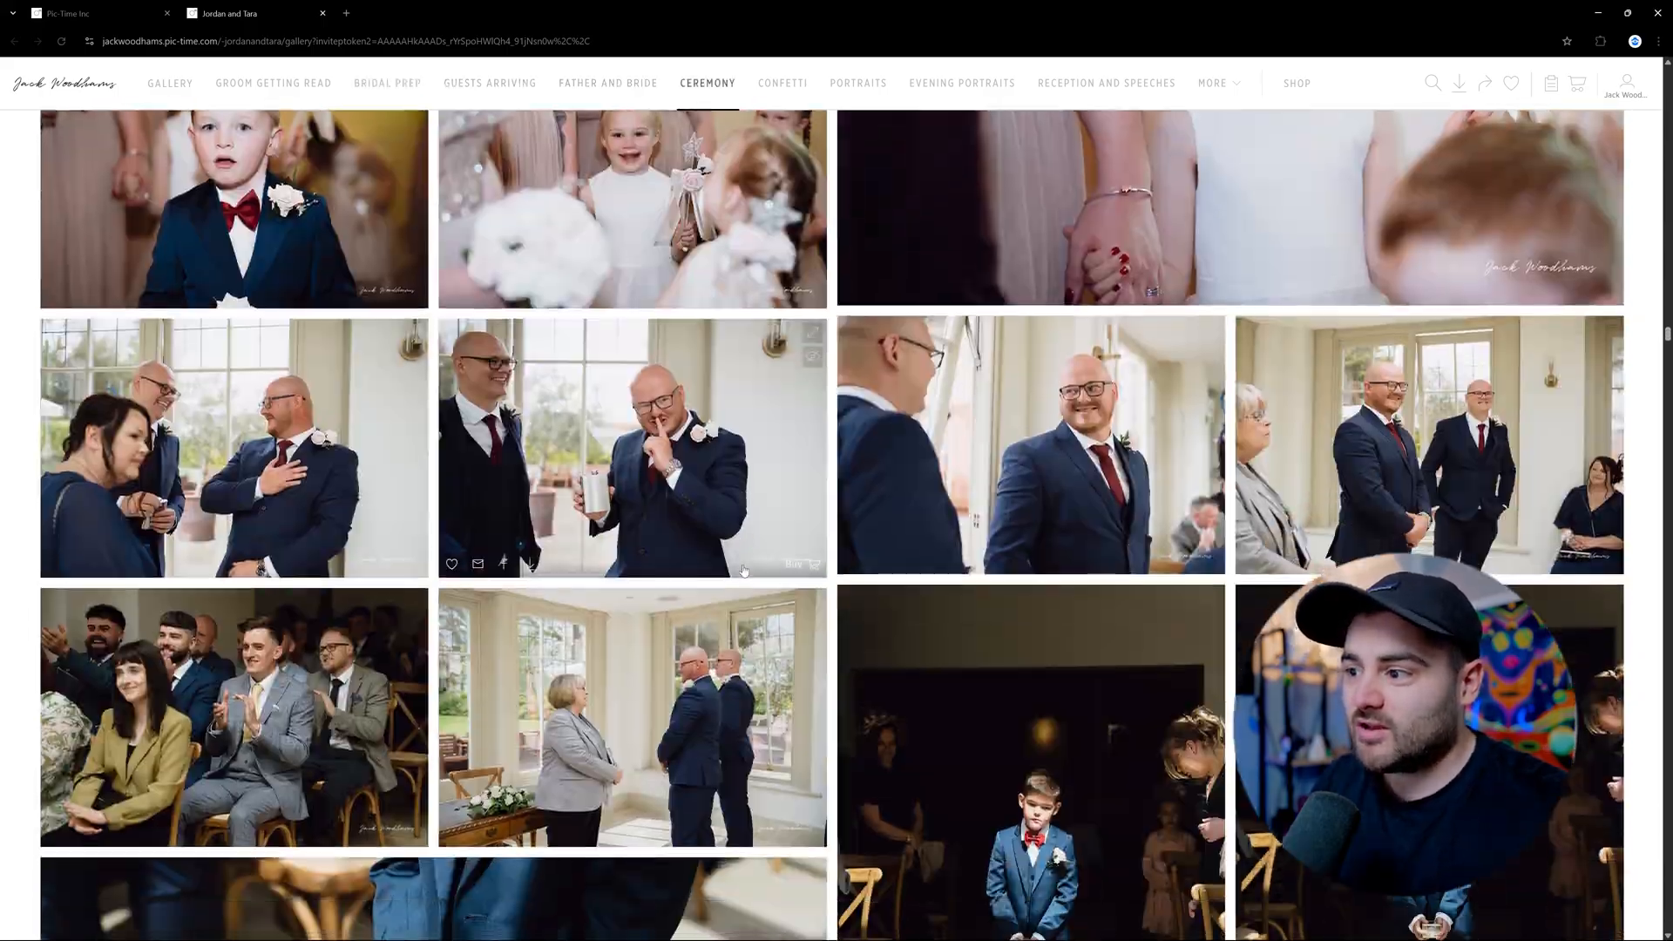
scroll(744, 571, "down", 15)
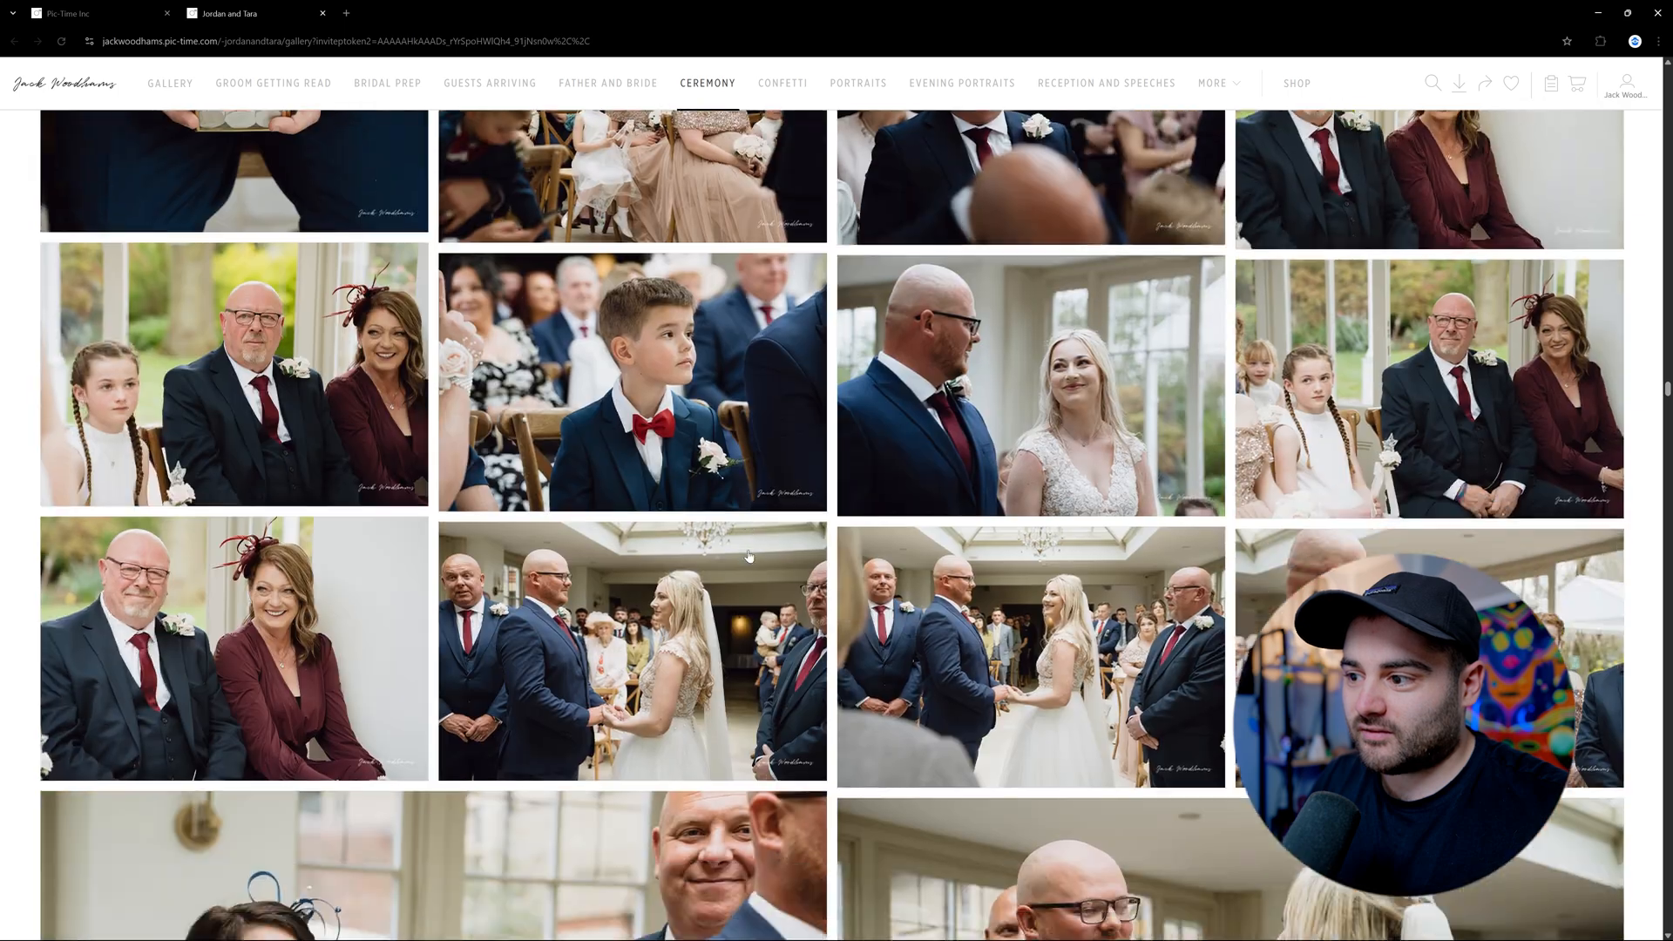
scroll(748, 555, "down", 15)
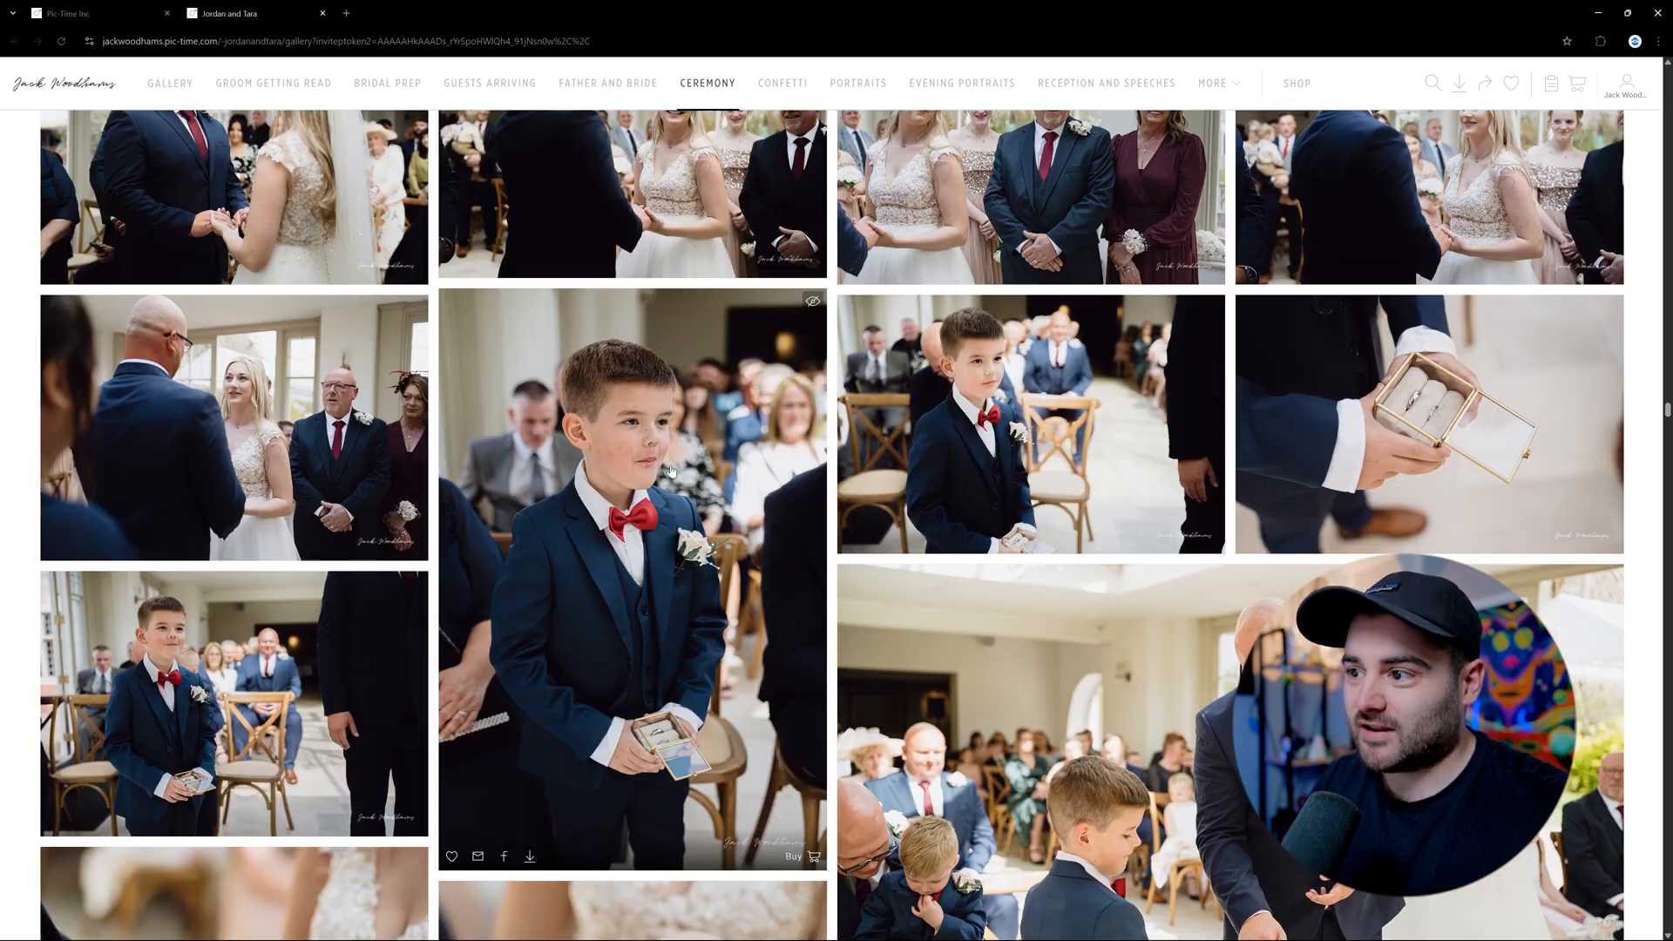
- View two ceremony photos enlarged, the boy holding the ring box and the couple standing together, and continue browsing the gallery
left_click(670, 471)
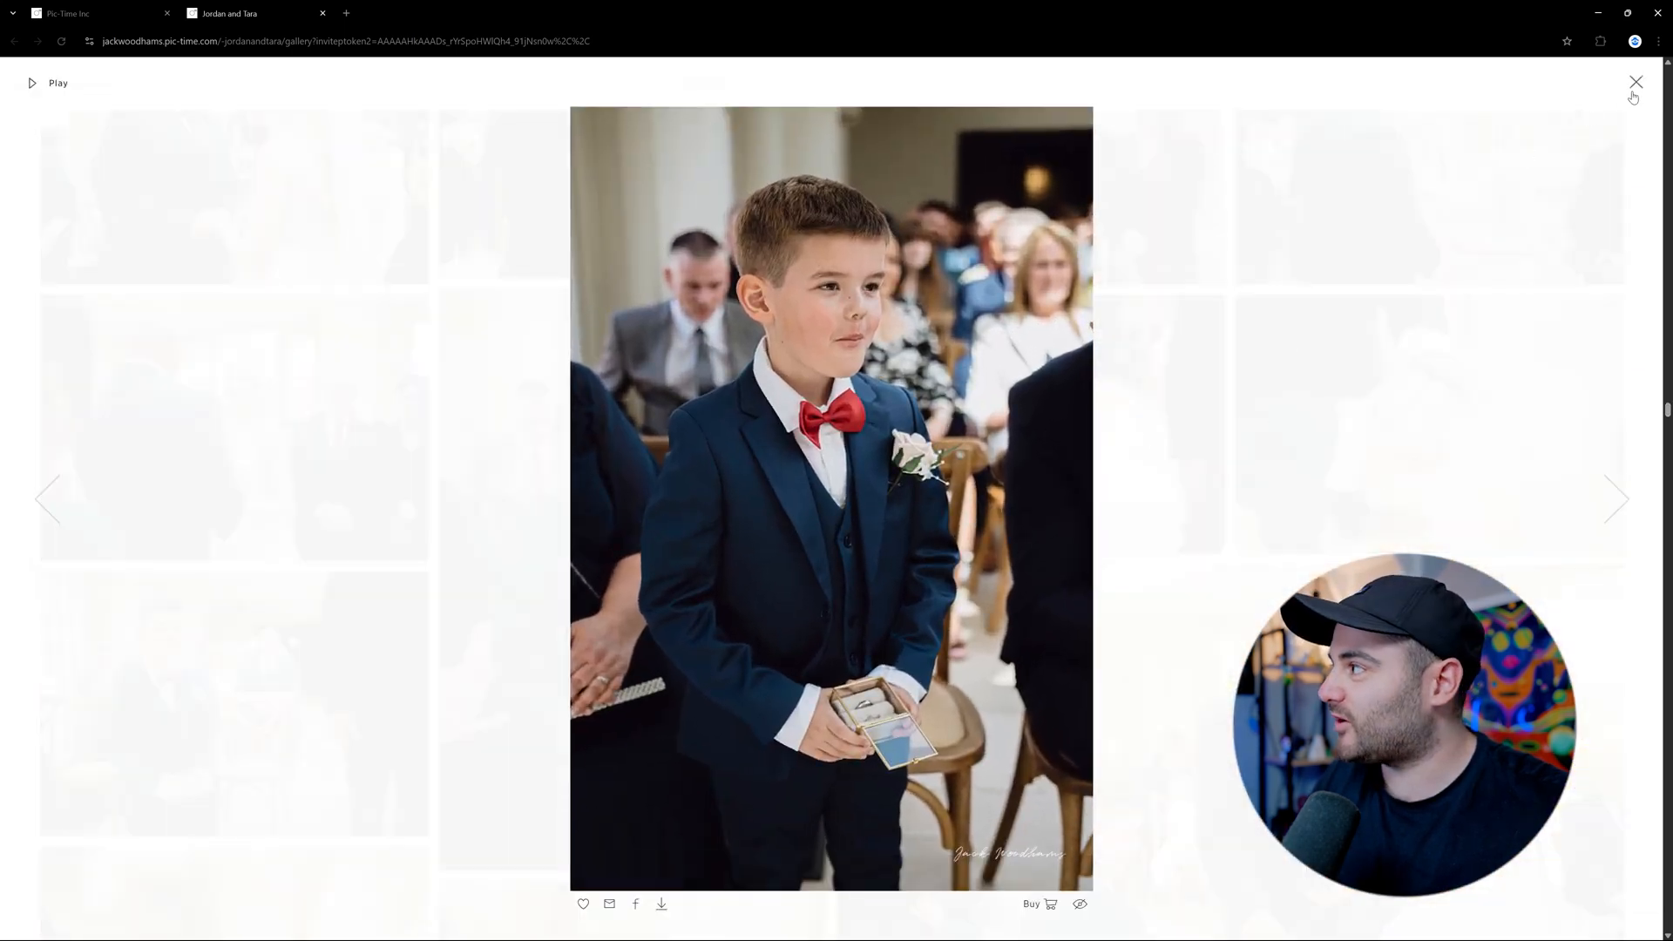
left_click(1634, 92)
scroll(711, 409, "down", 10)
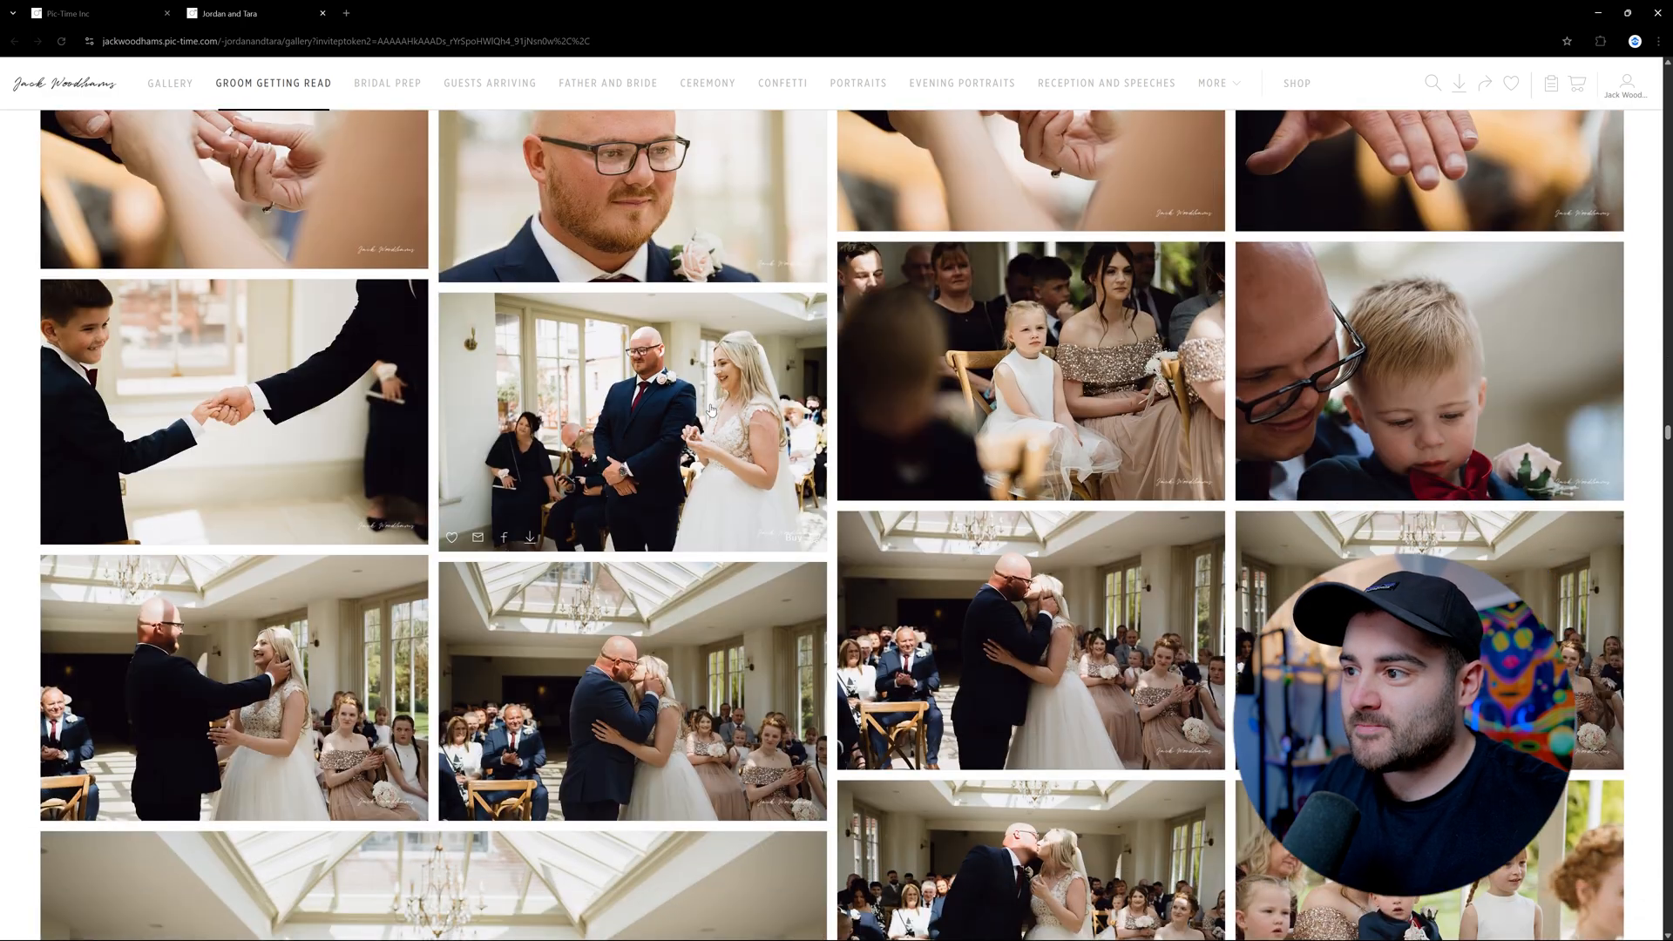
left_click(710, 410)
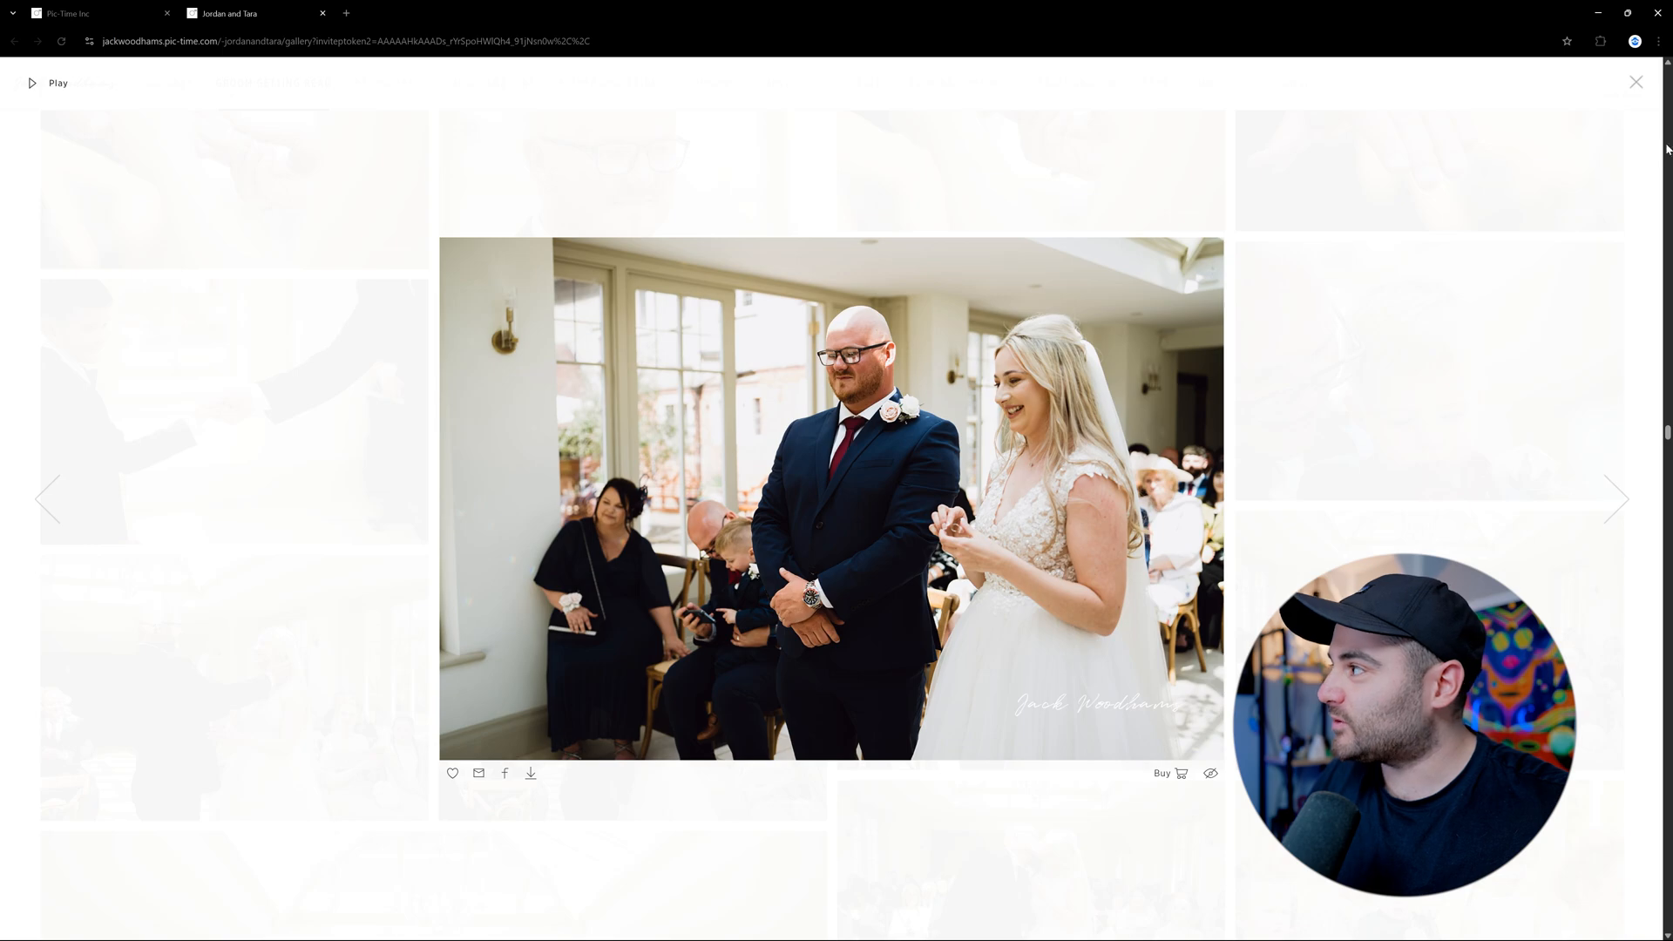
left_click(1637, 85)
scroll(837, 488, "down", 15)
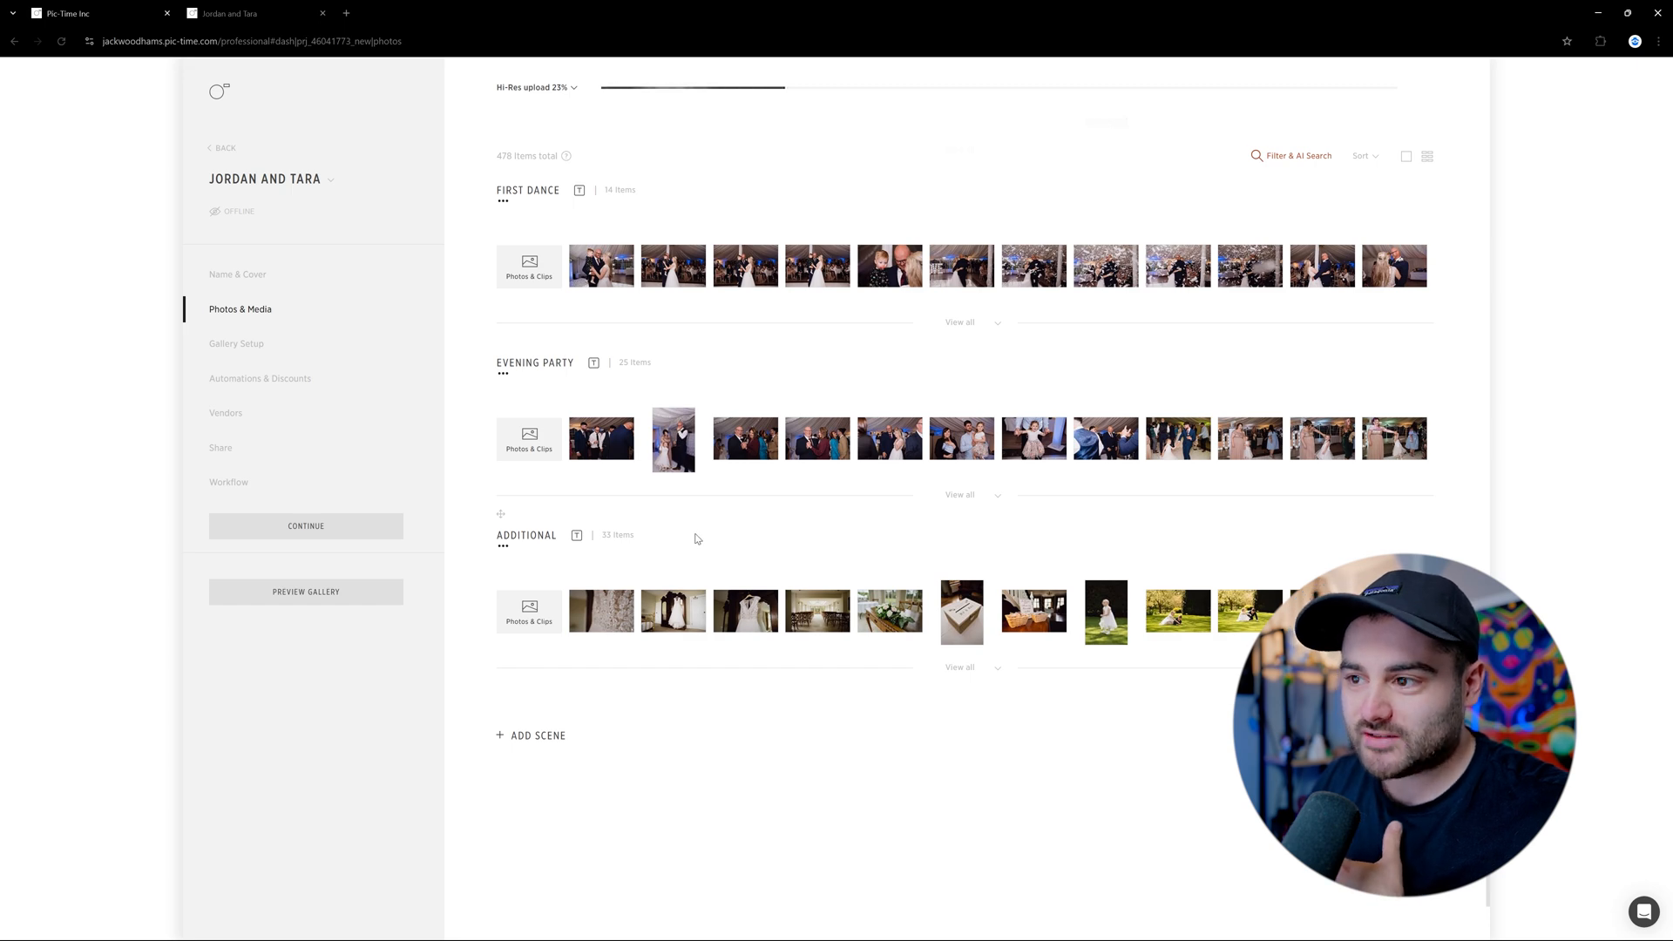
- Review the uploaded scenes in the gallery manager and expand the Portraits scene to show all its photos
left_click_drag(509, 521, 621, 551)
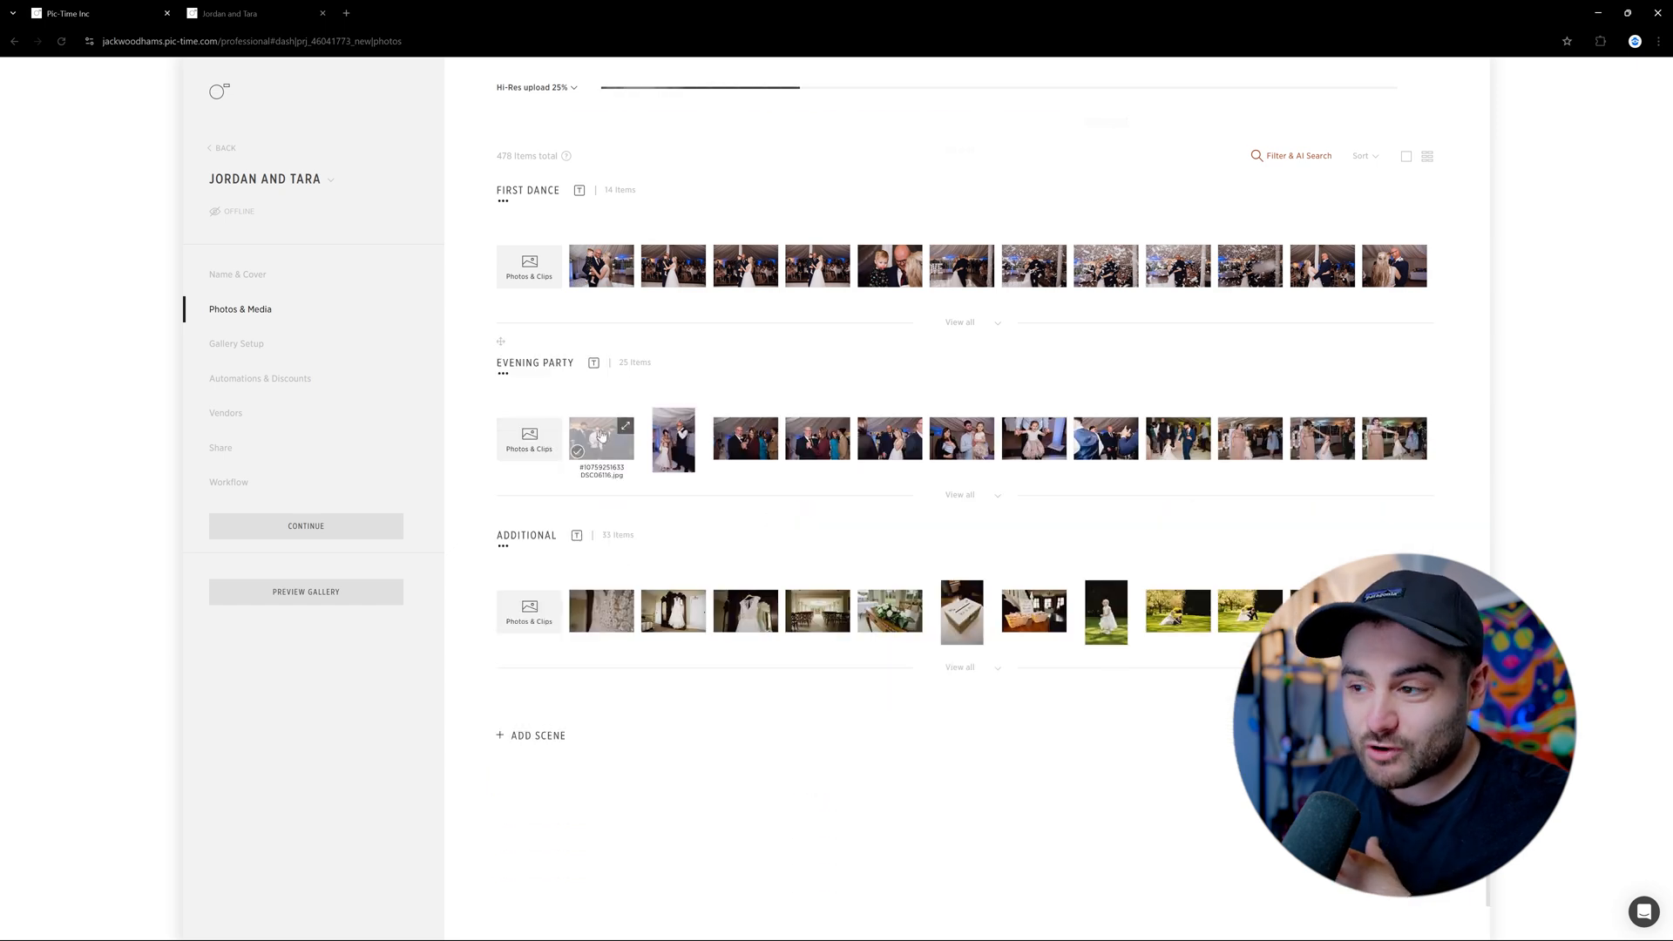
scroll(772, 509, "up", 10)
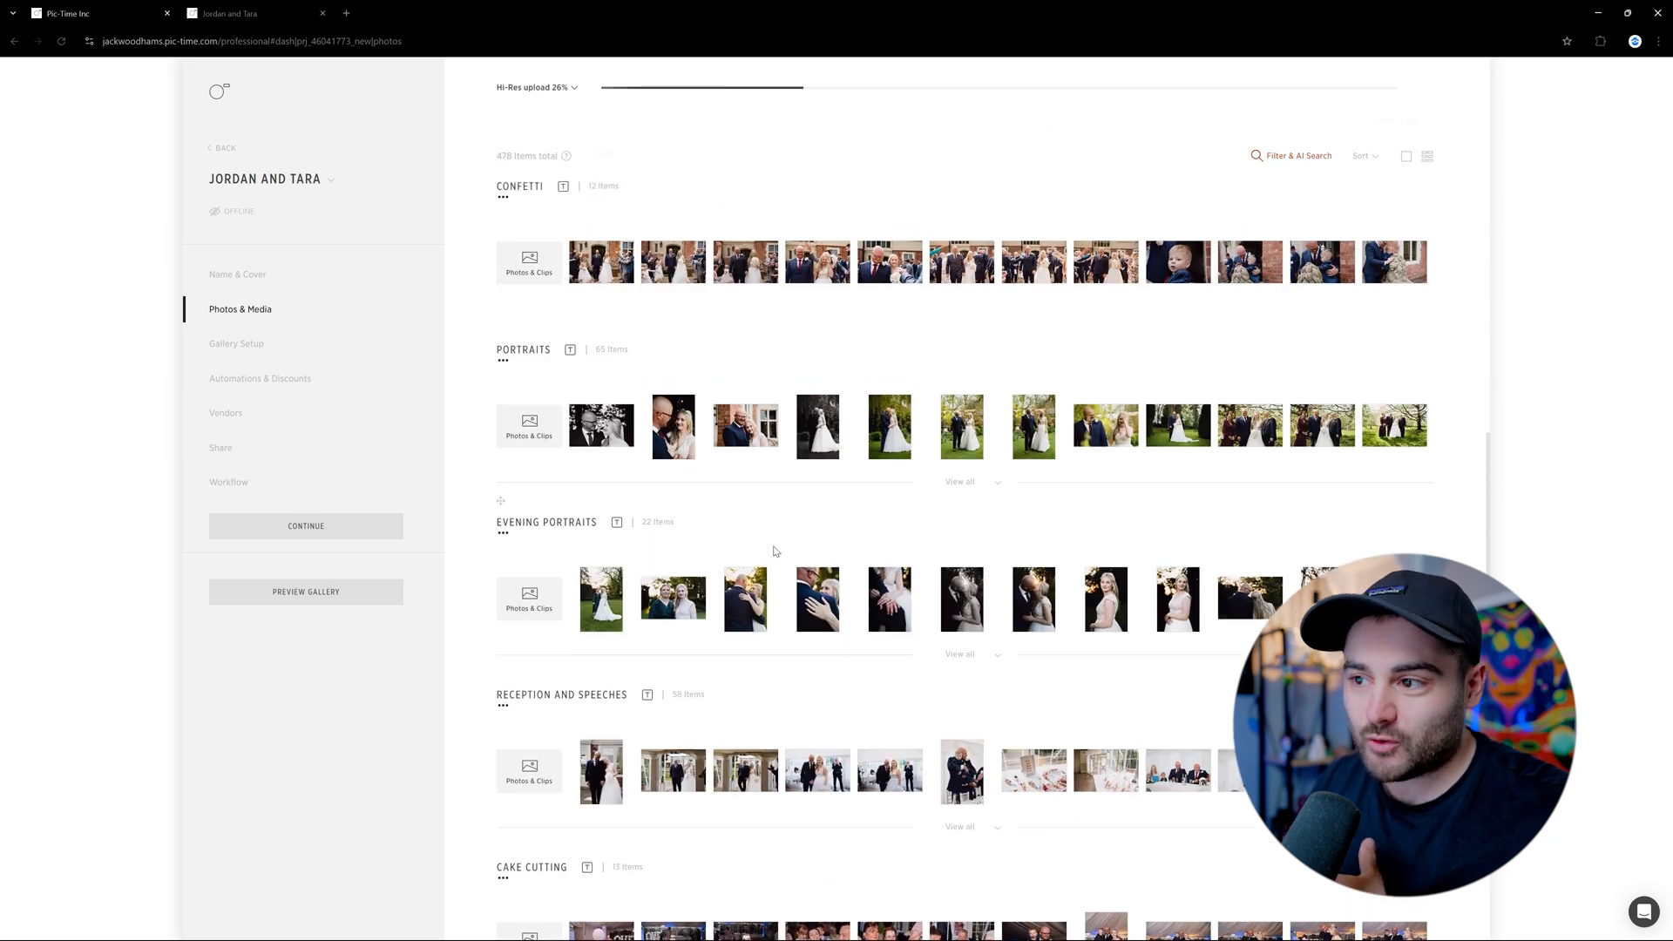
left_click(959, 484)
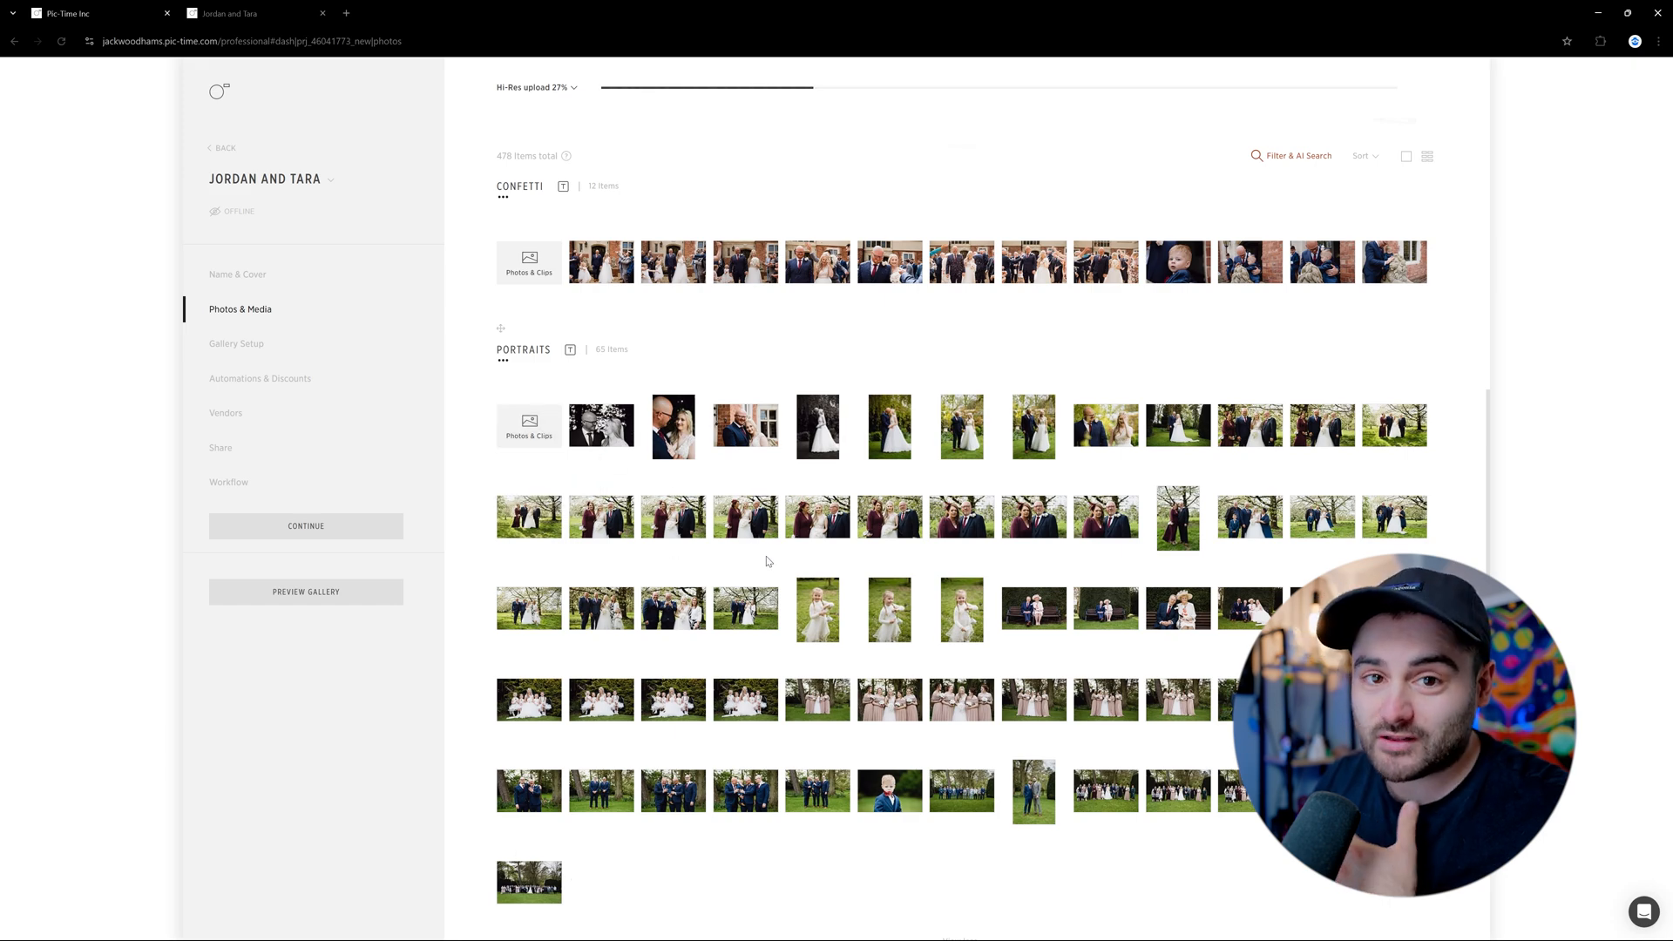
scroll(767, 561, "down", 3)
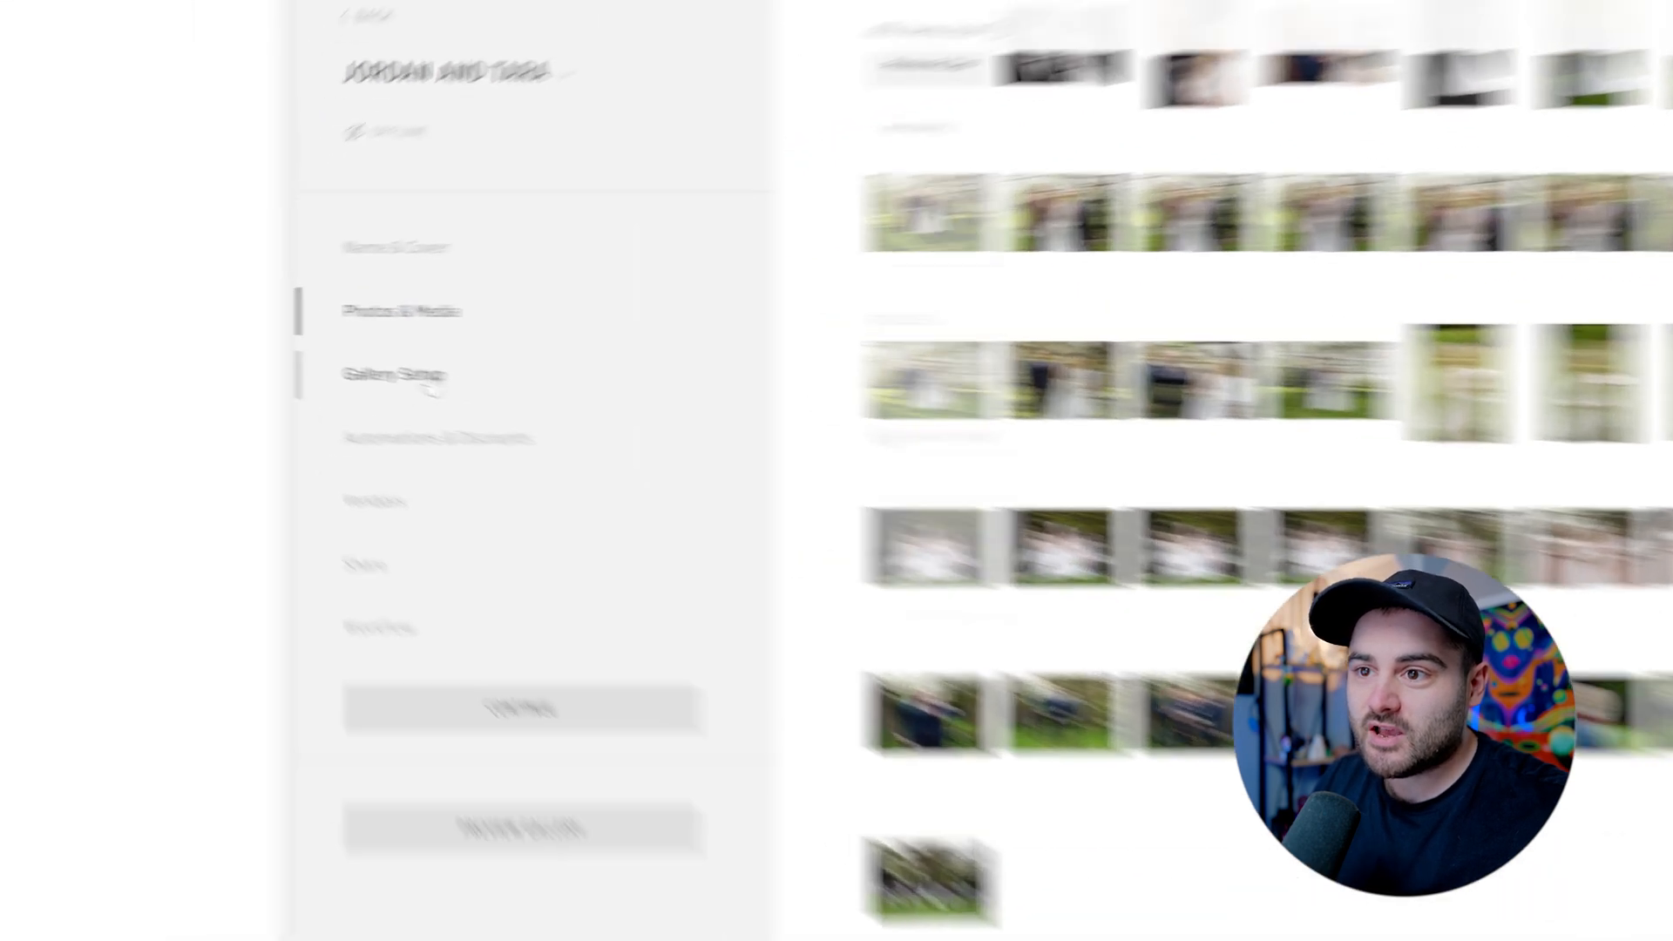
- Review the gallery setup options, from client details, privacy and AI search to photo downloads, watermark and music
left_click(236, 345)
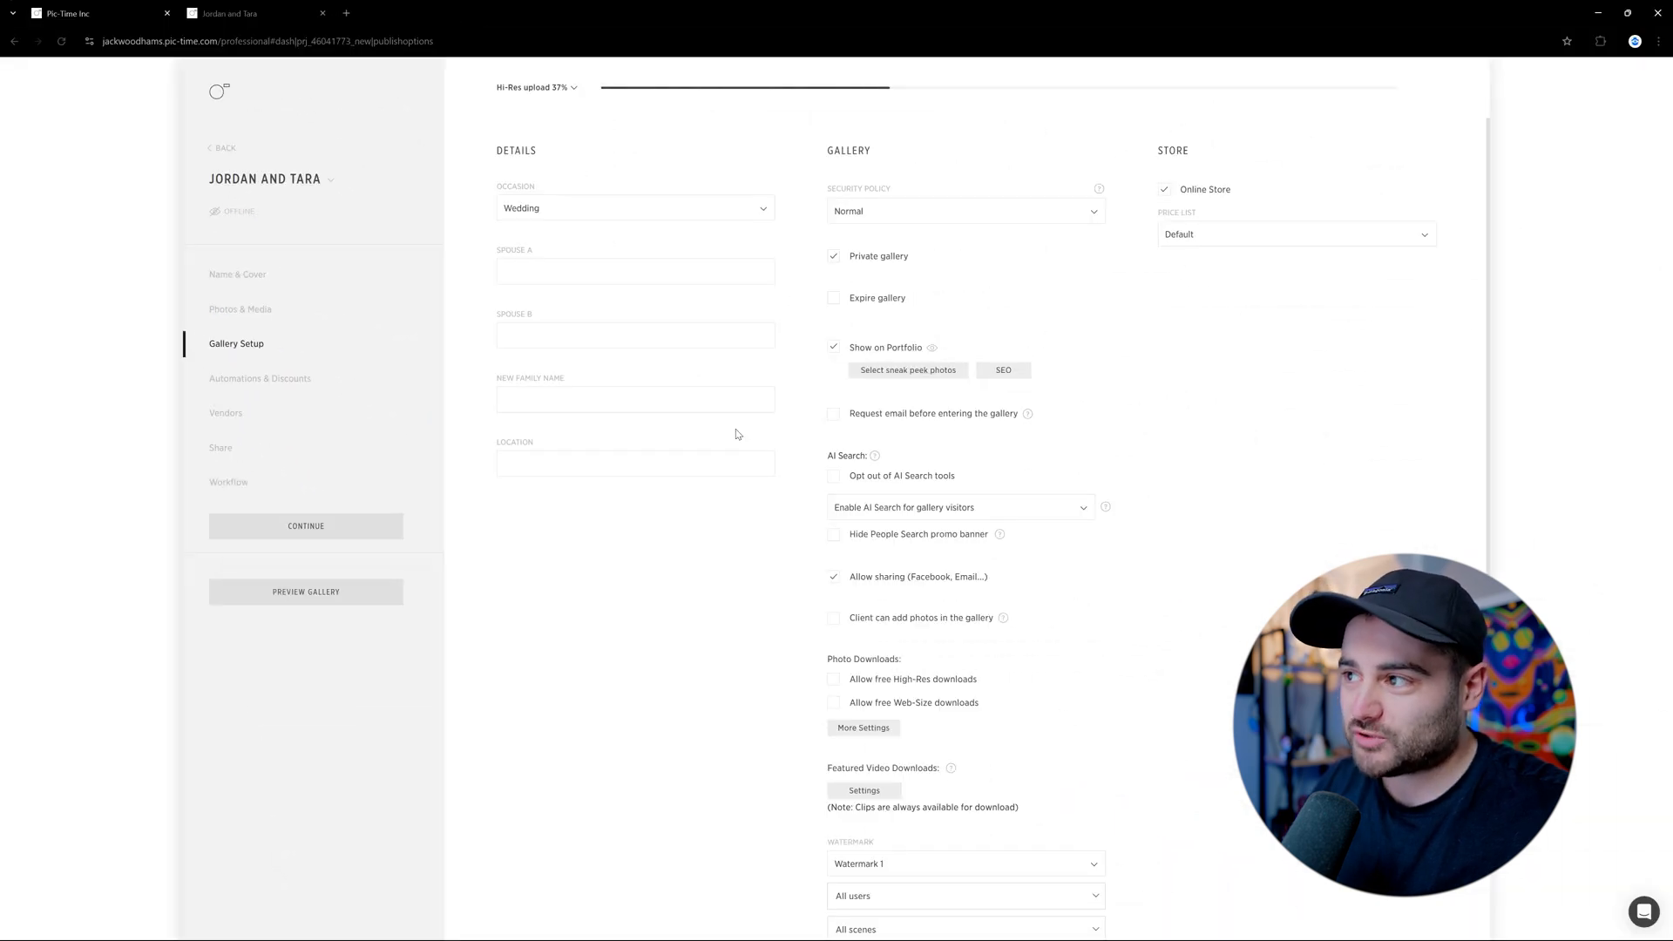
scroll(736, 434, "down", 3)
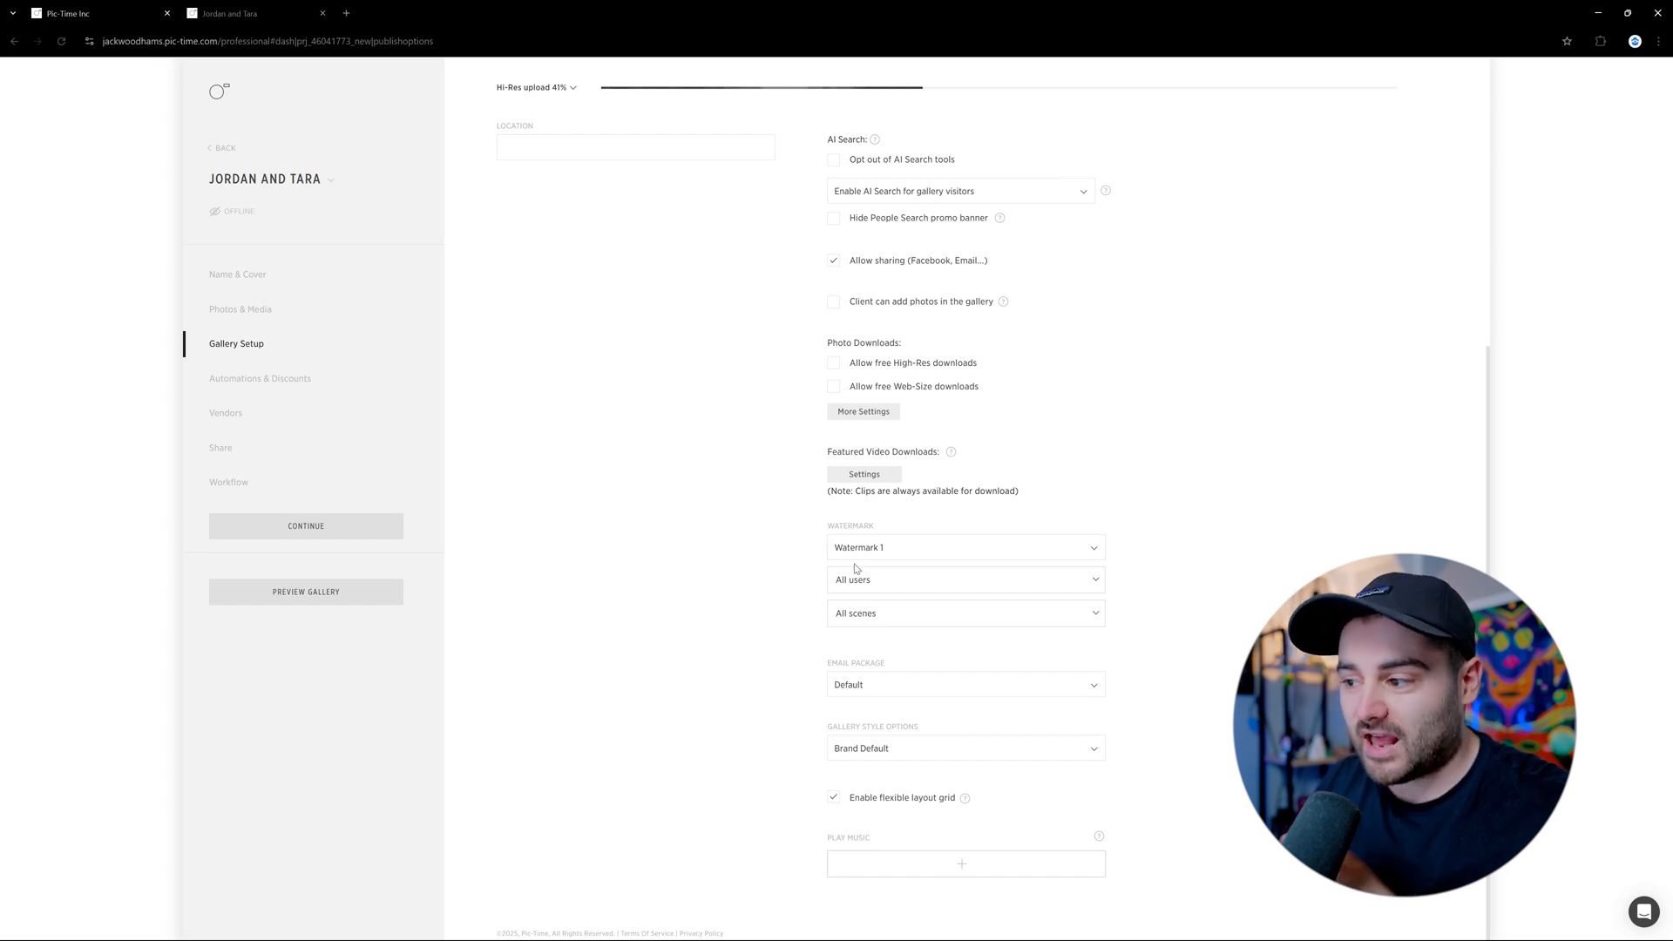
scroll(785, 579, "up", 3)
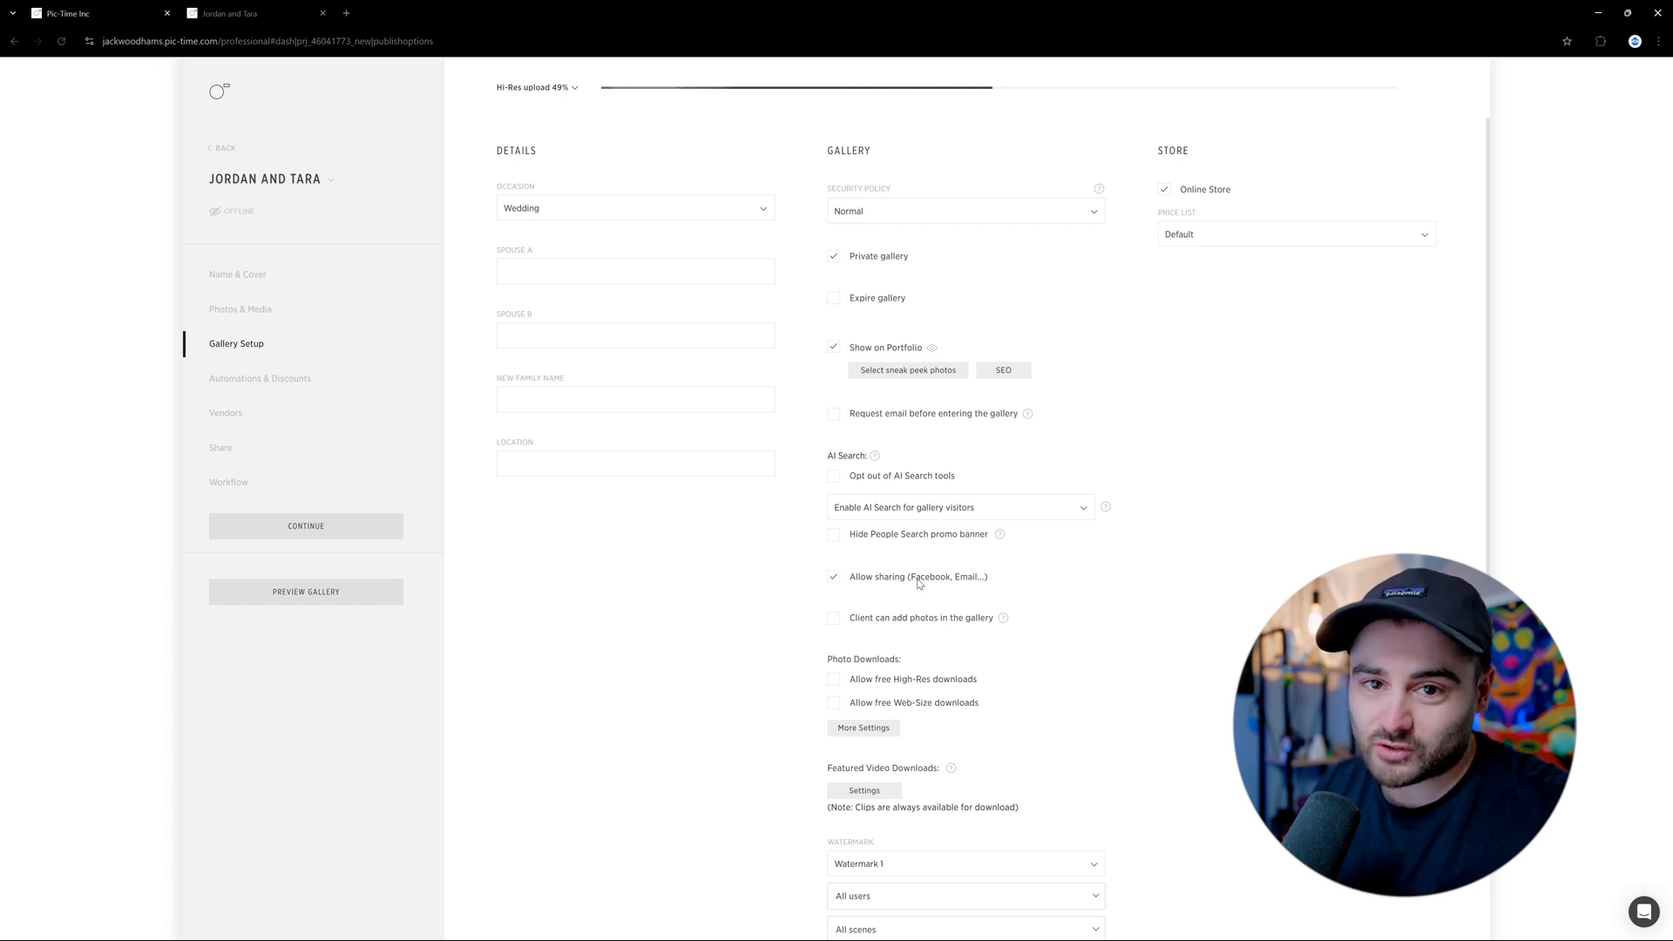
- Turn on the Anniversary Gift automation for the gallery and open its client sharing options
left_click(268, 375)
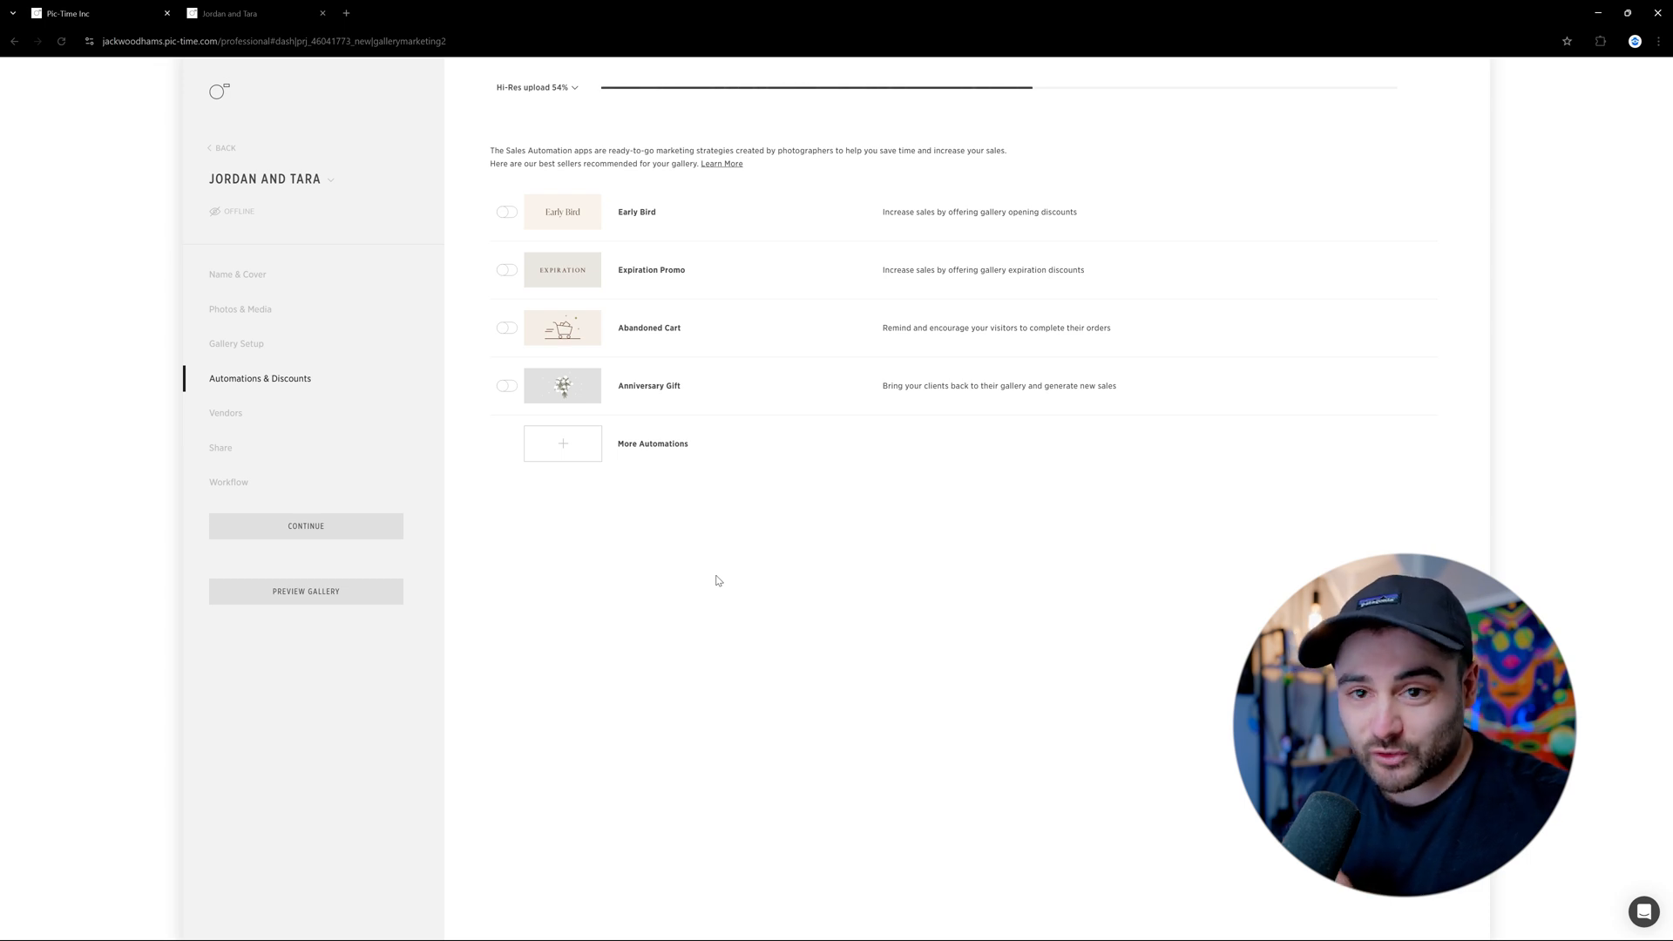
left_click(507, 386)
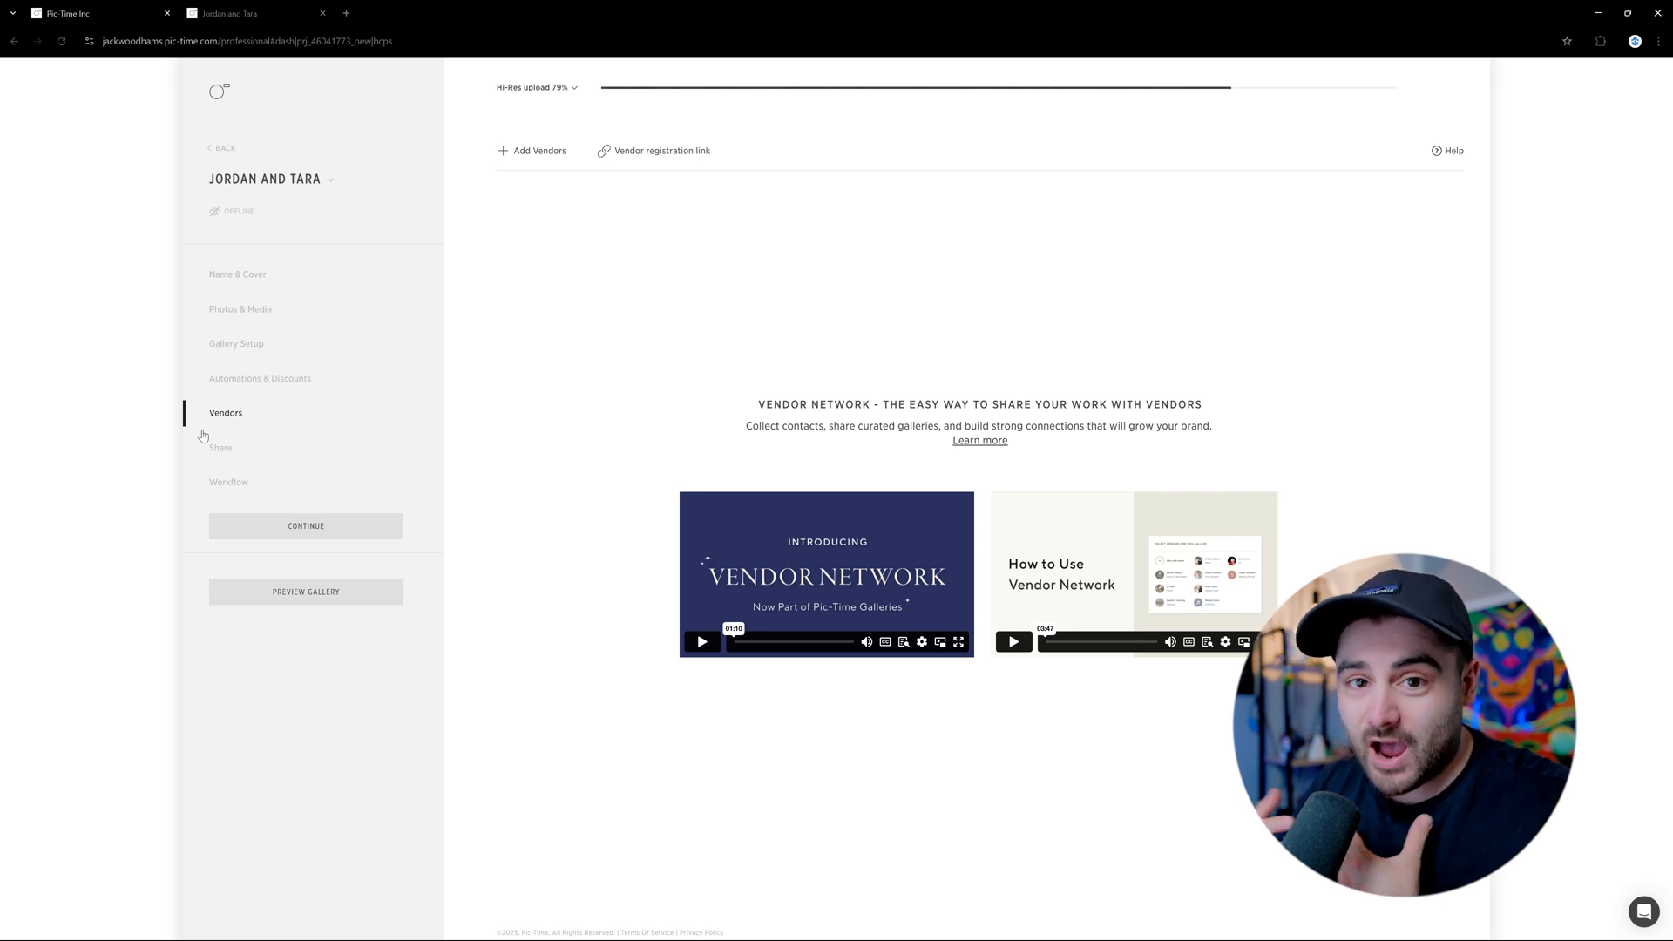
left_click(222, 448)
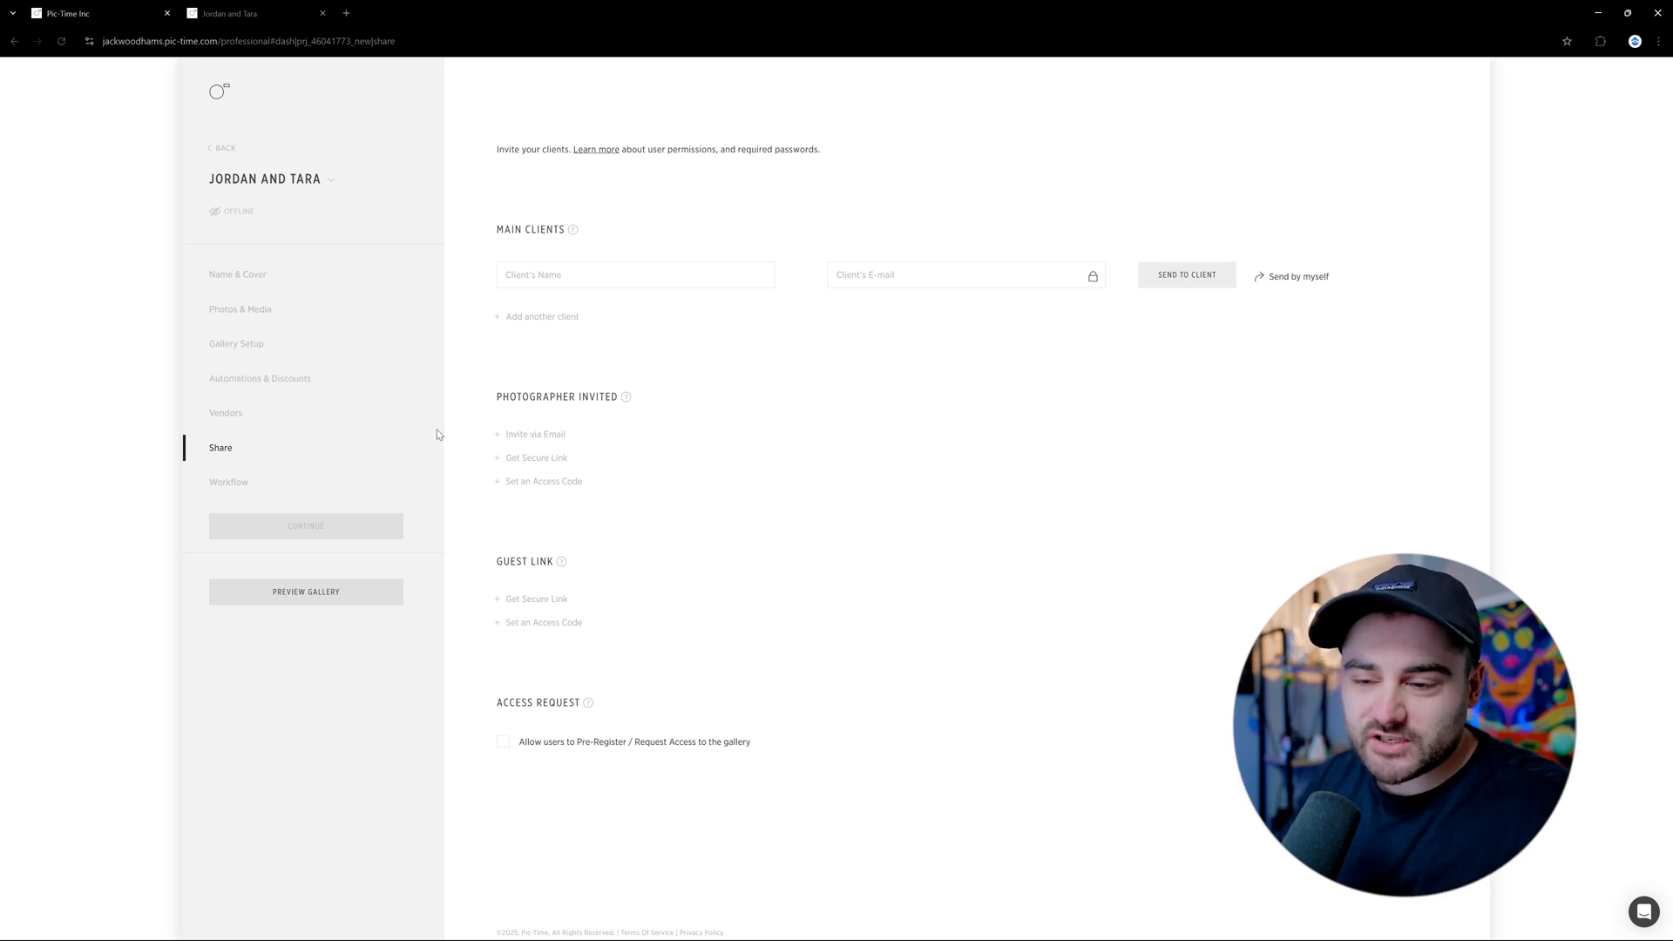
- Preview the client gallery and enlarge the groom's photo with his hand on his chest in the getting-ready scene
left_click(392, 601)
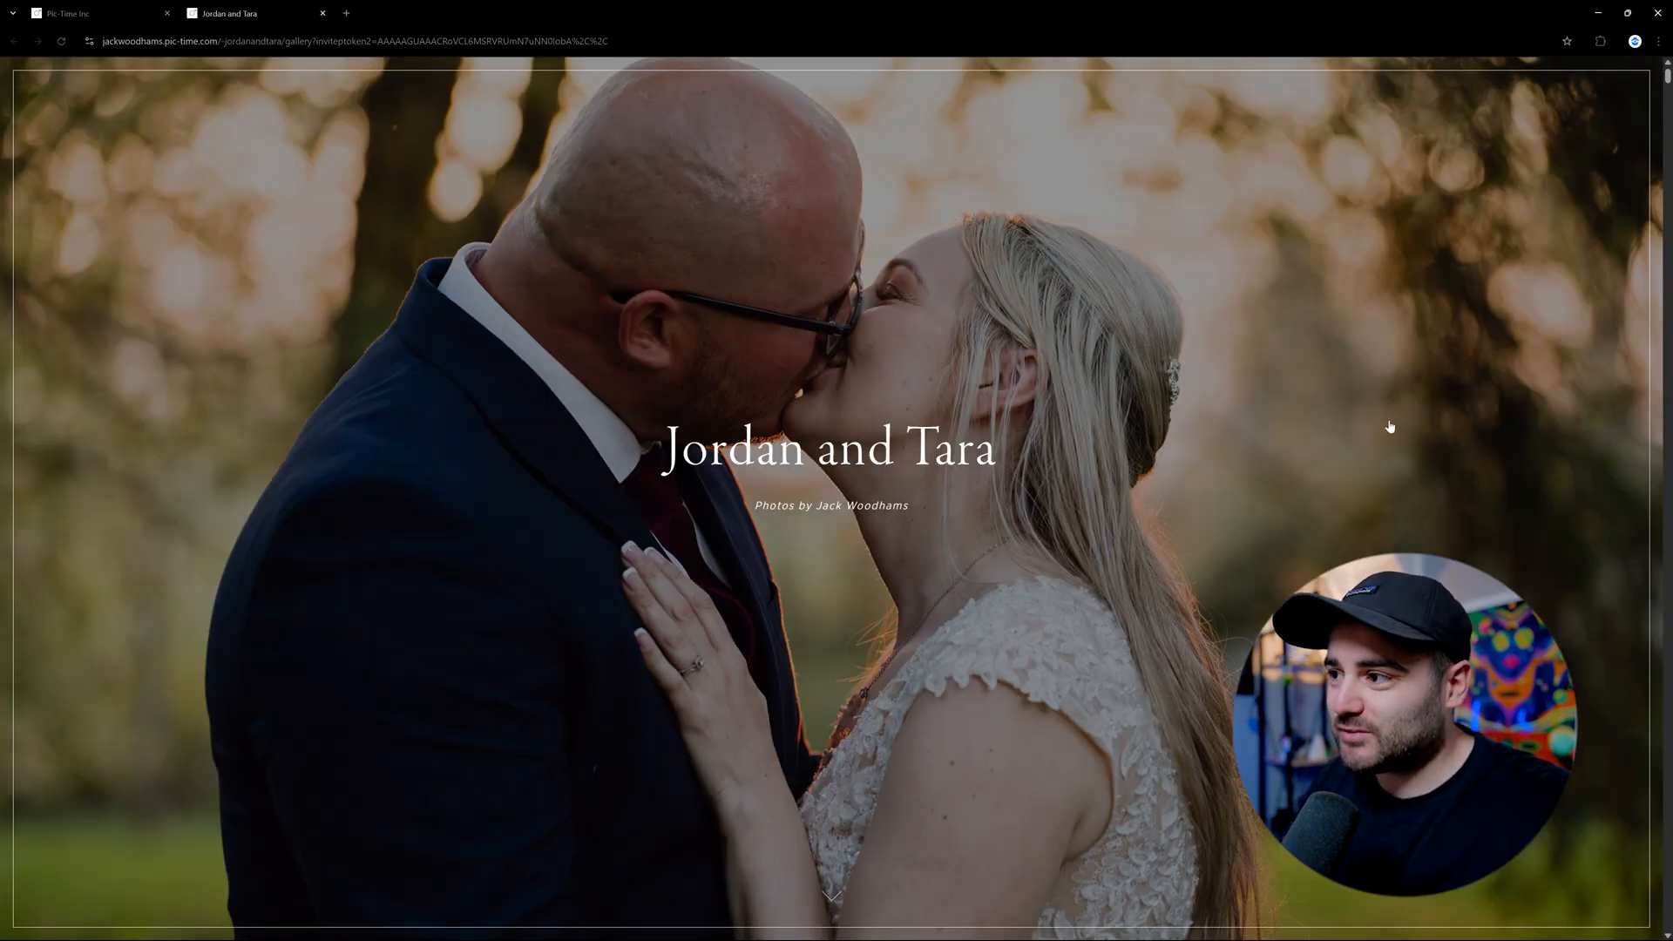
scroll(1430, 503, "down", 3)
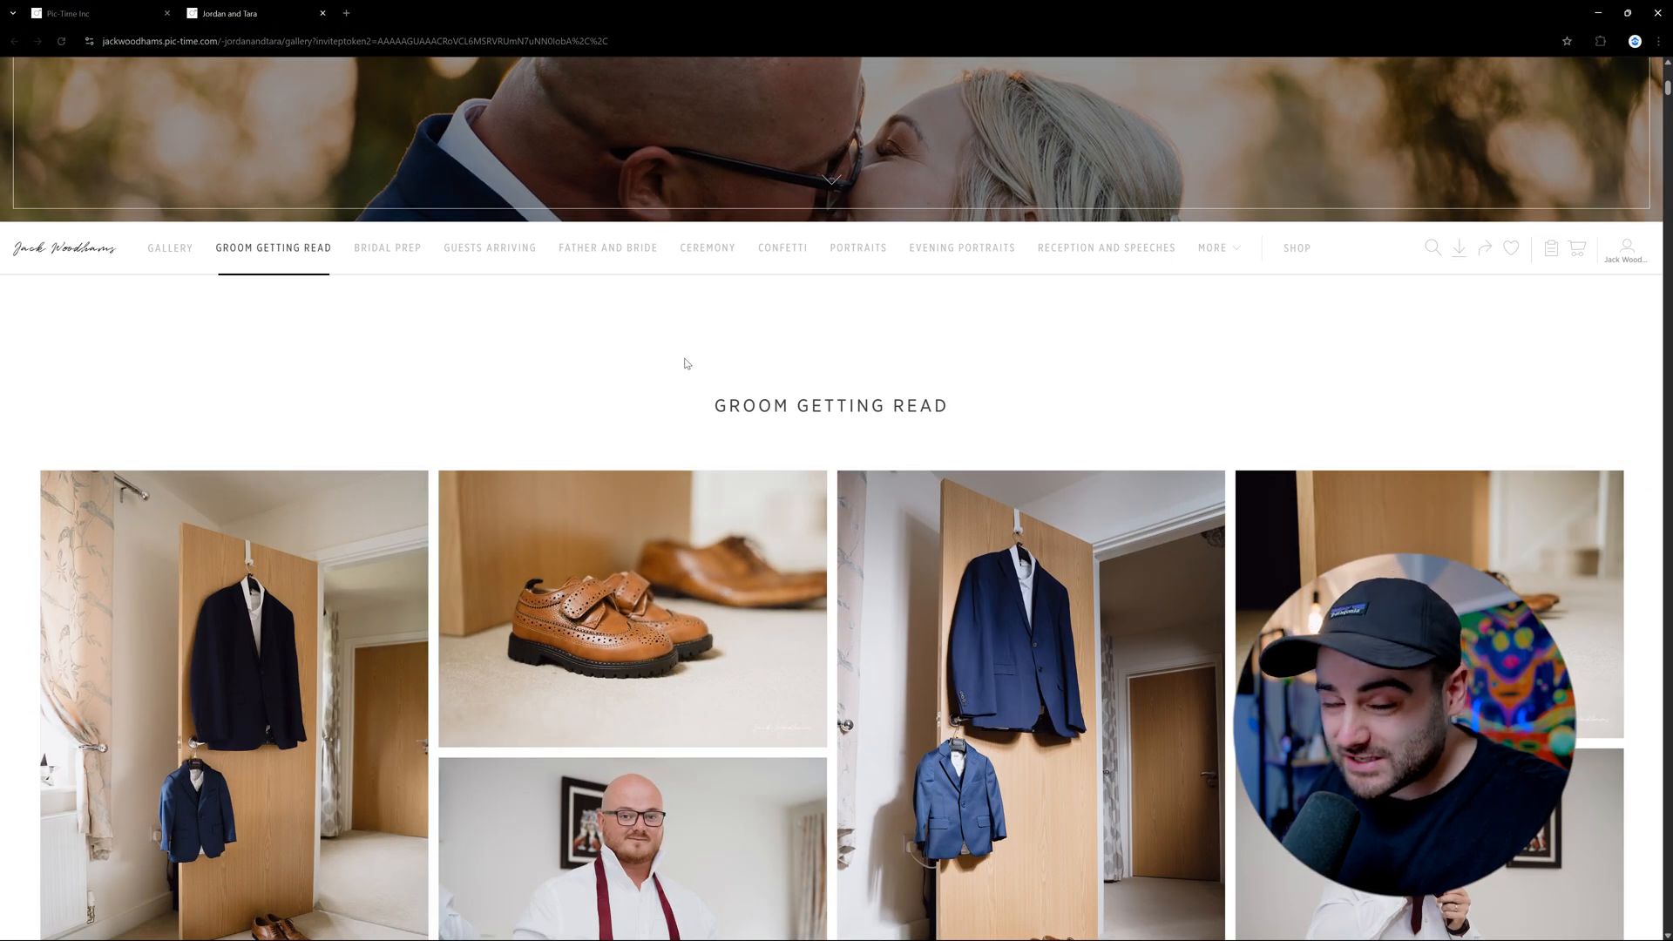
scroll(702, 382, "down", 15)
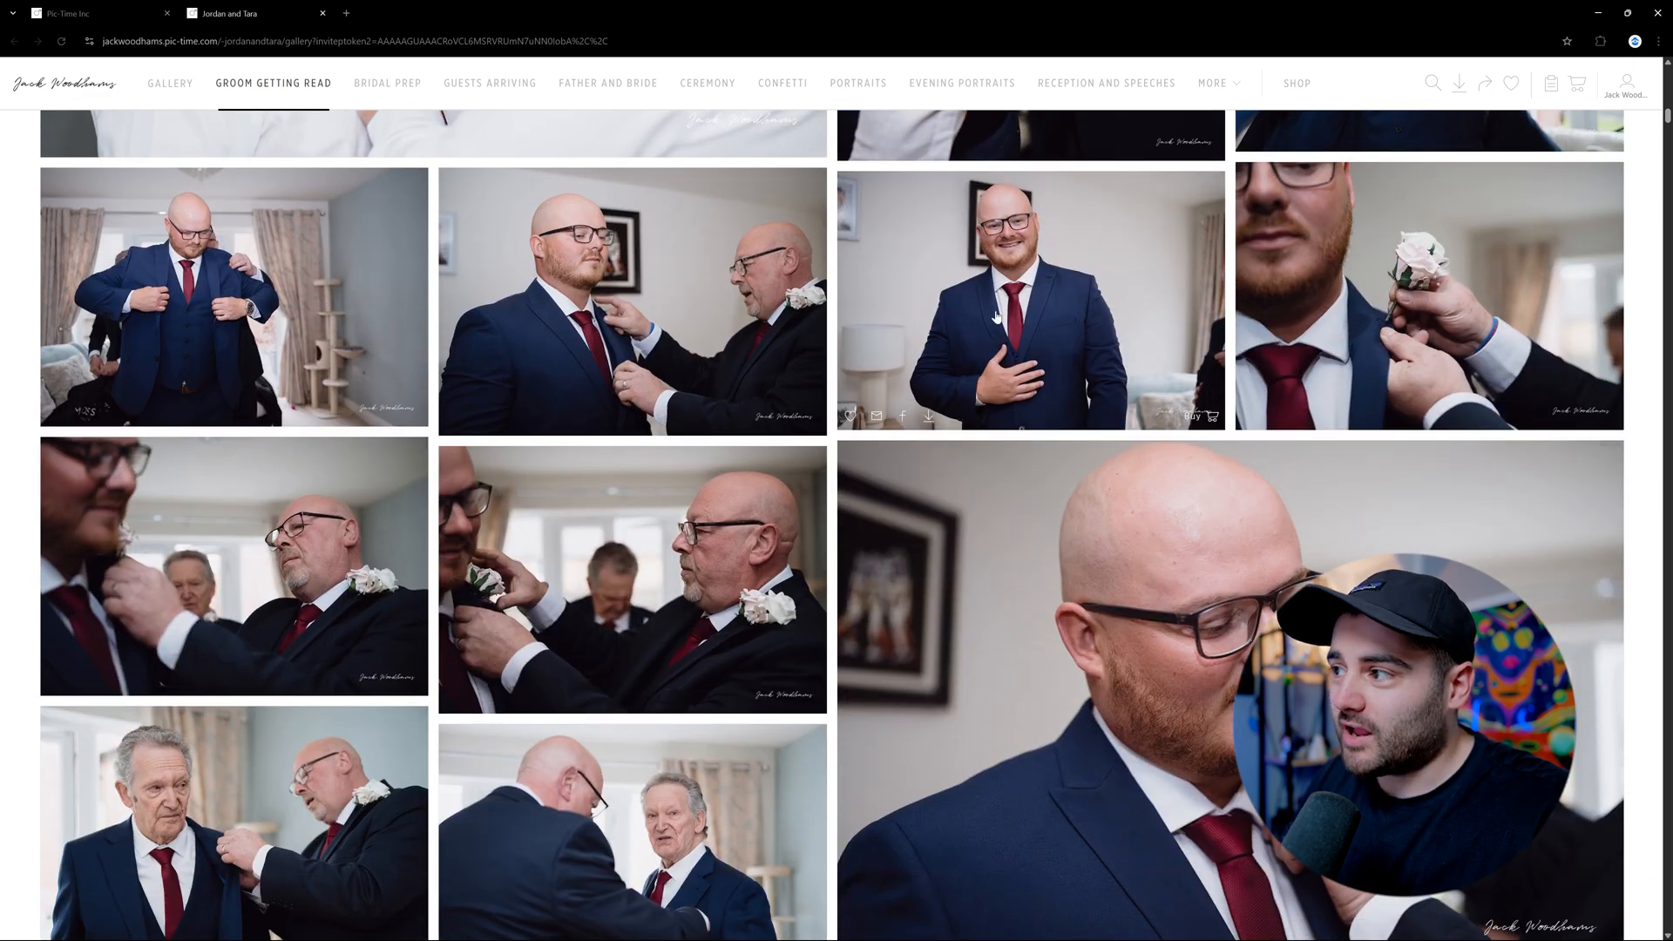
left_click(997, 316)
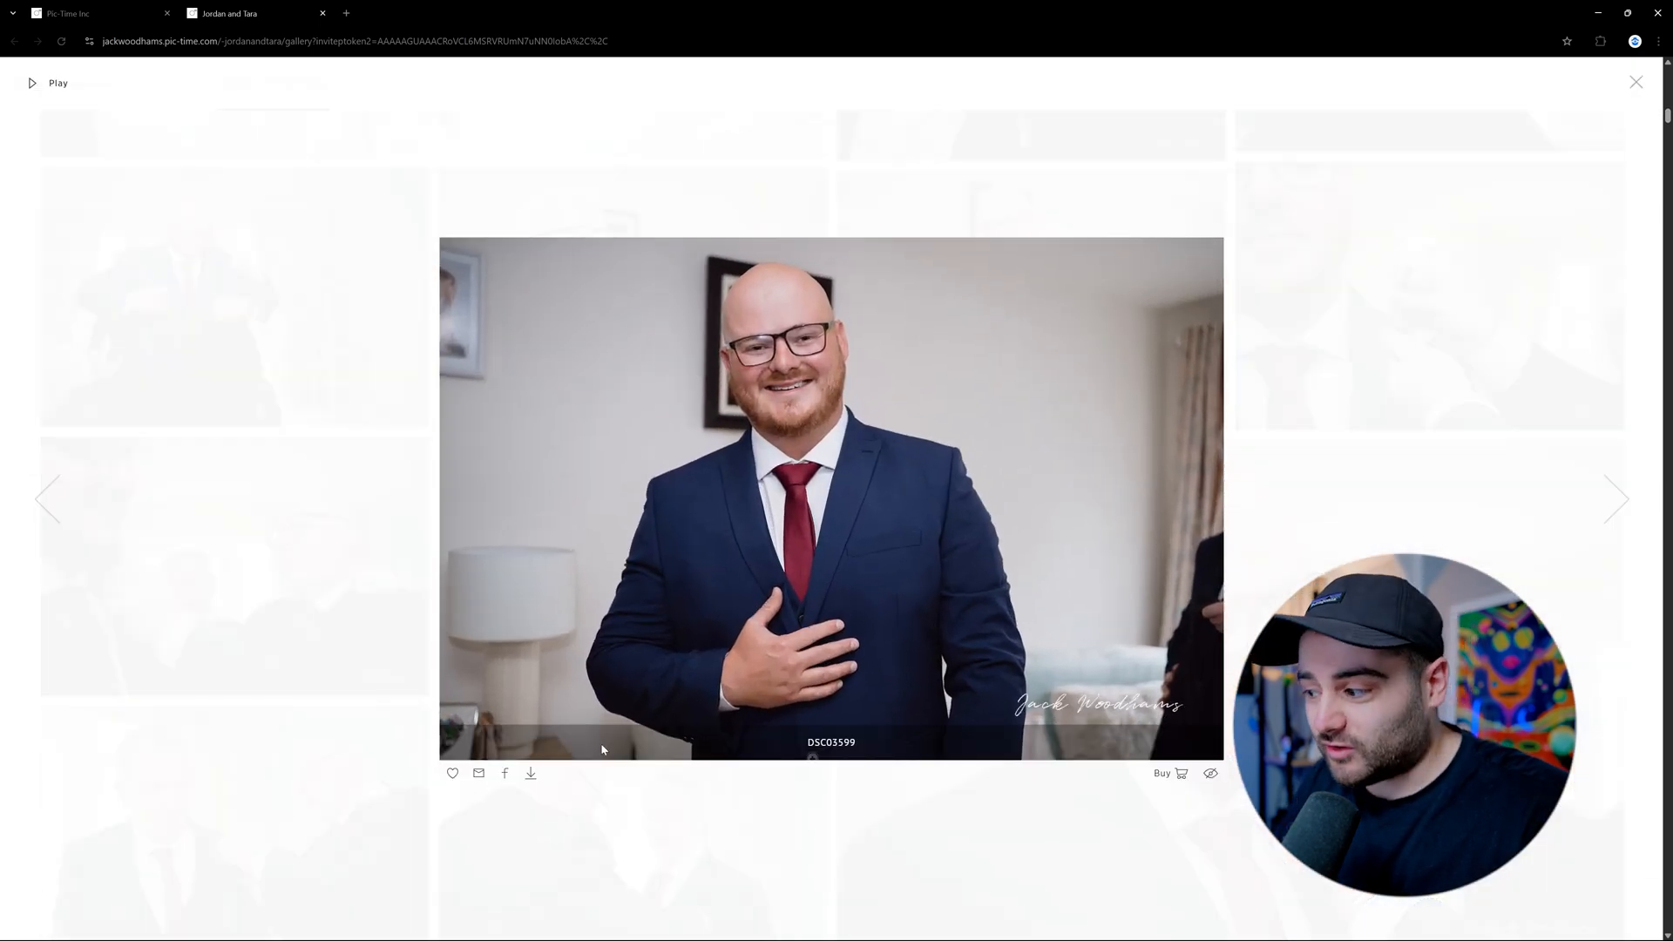
- View the purchase options for the groom's photo across prints, frames, boards and high-res downloads, including the download quantity discounts
left_click(1166, 774)
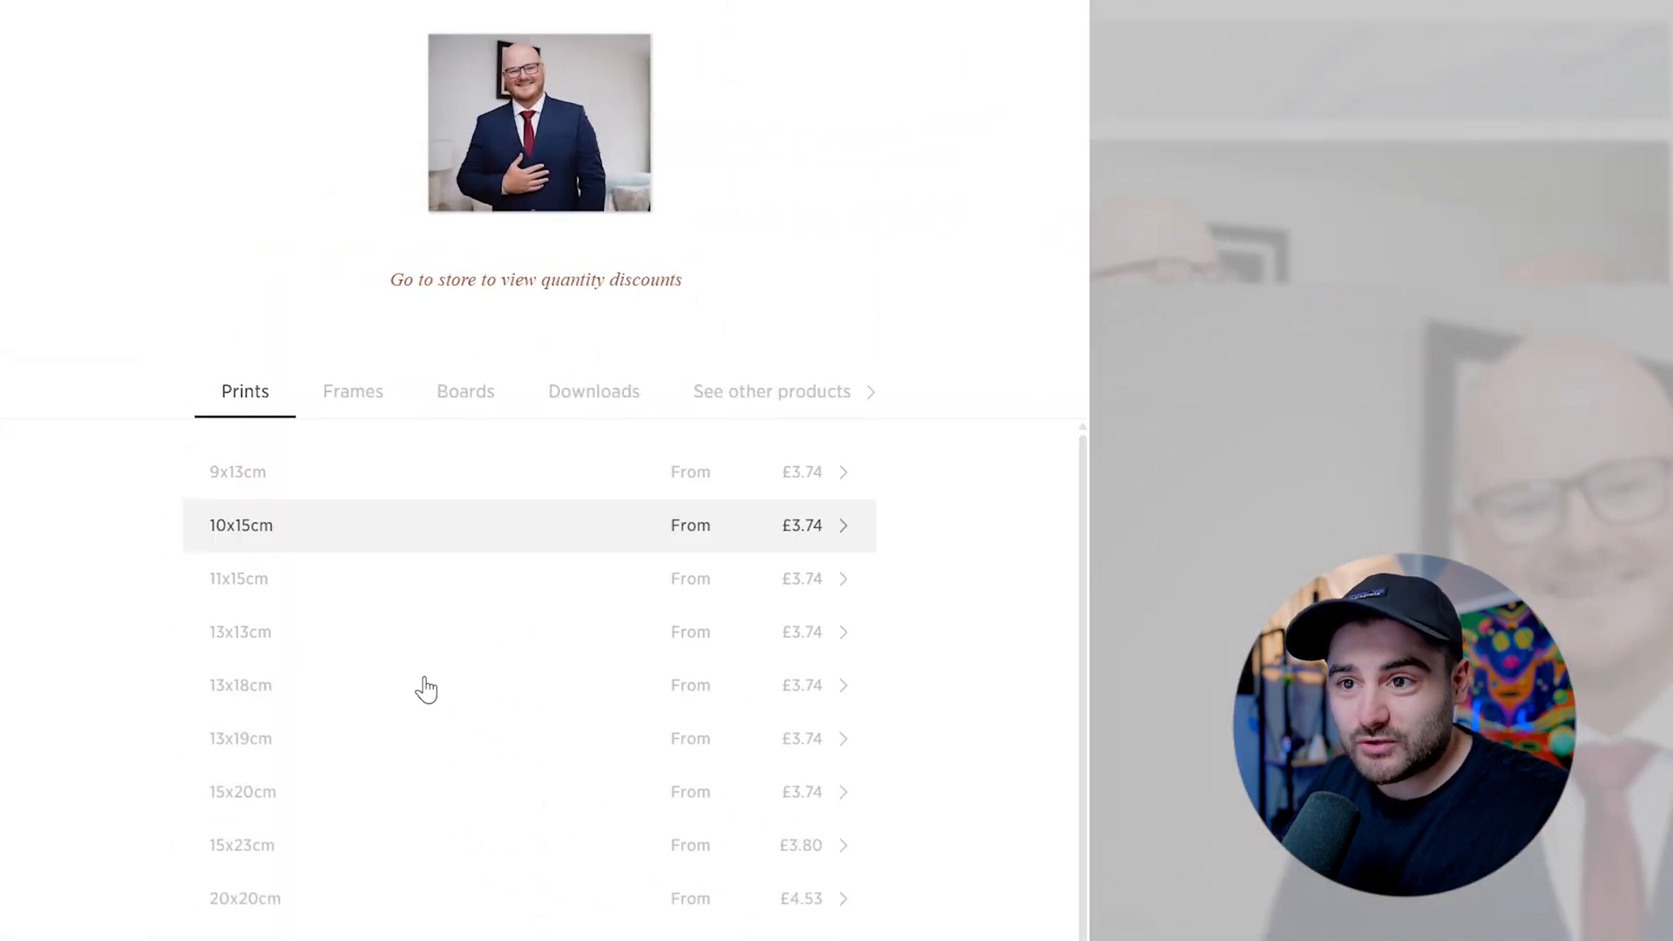
left_click(357, 411)
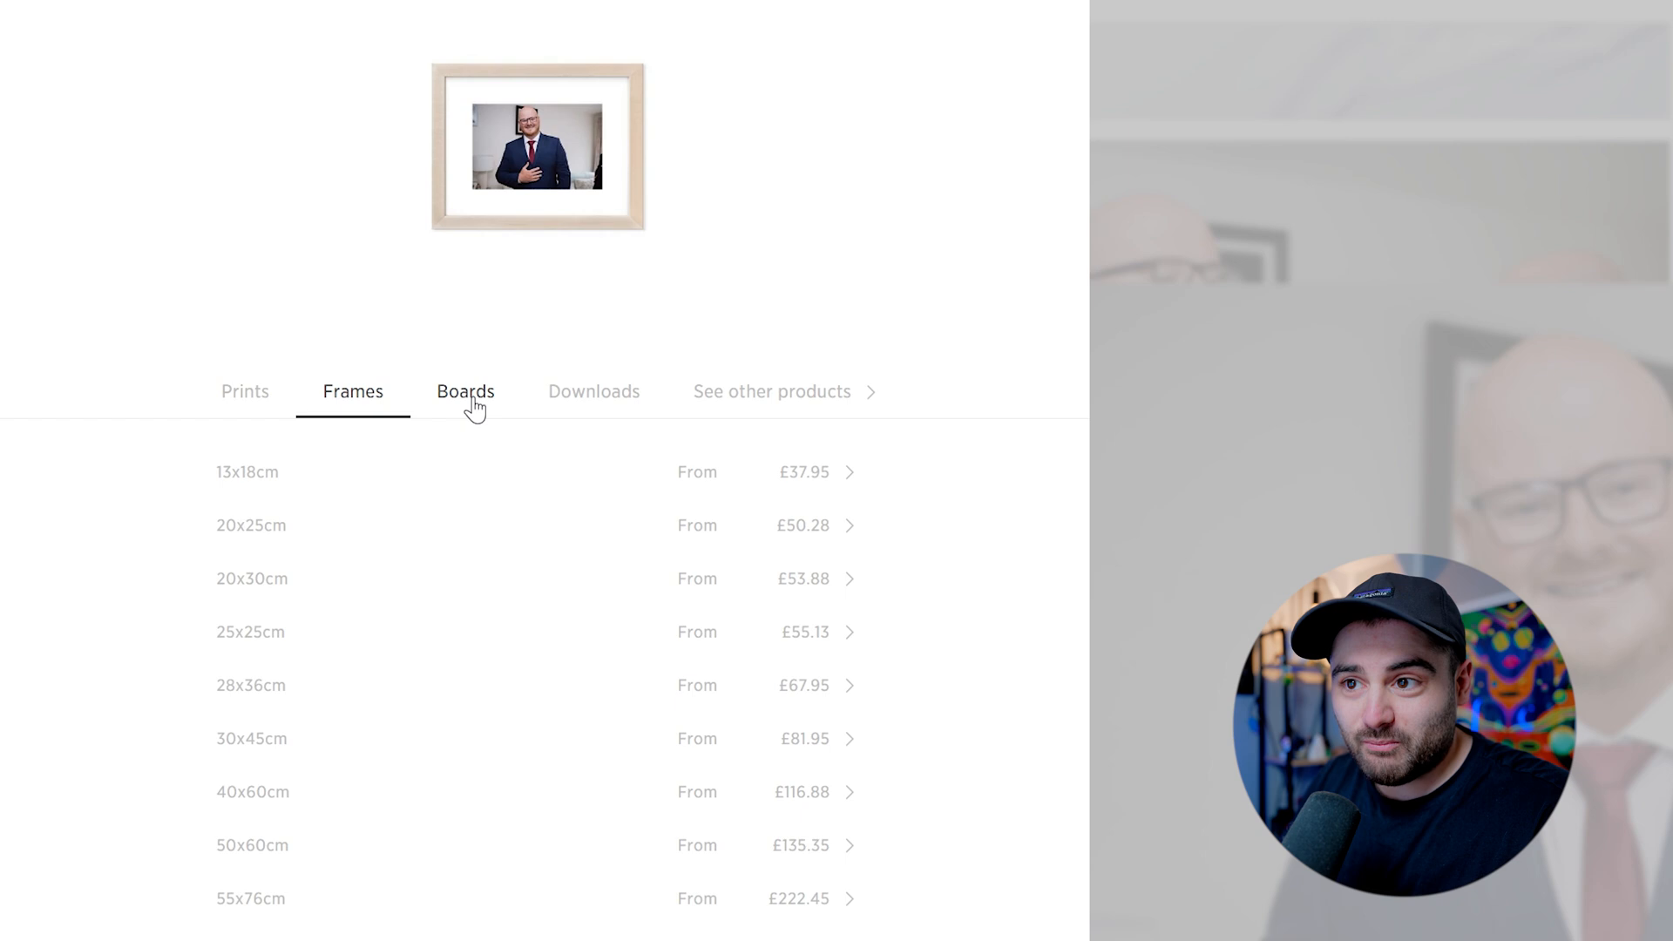
left_click(471, 405)
left_click(582, 409)
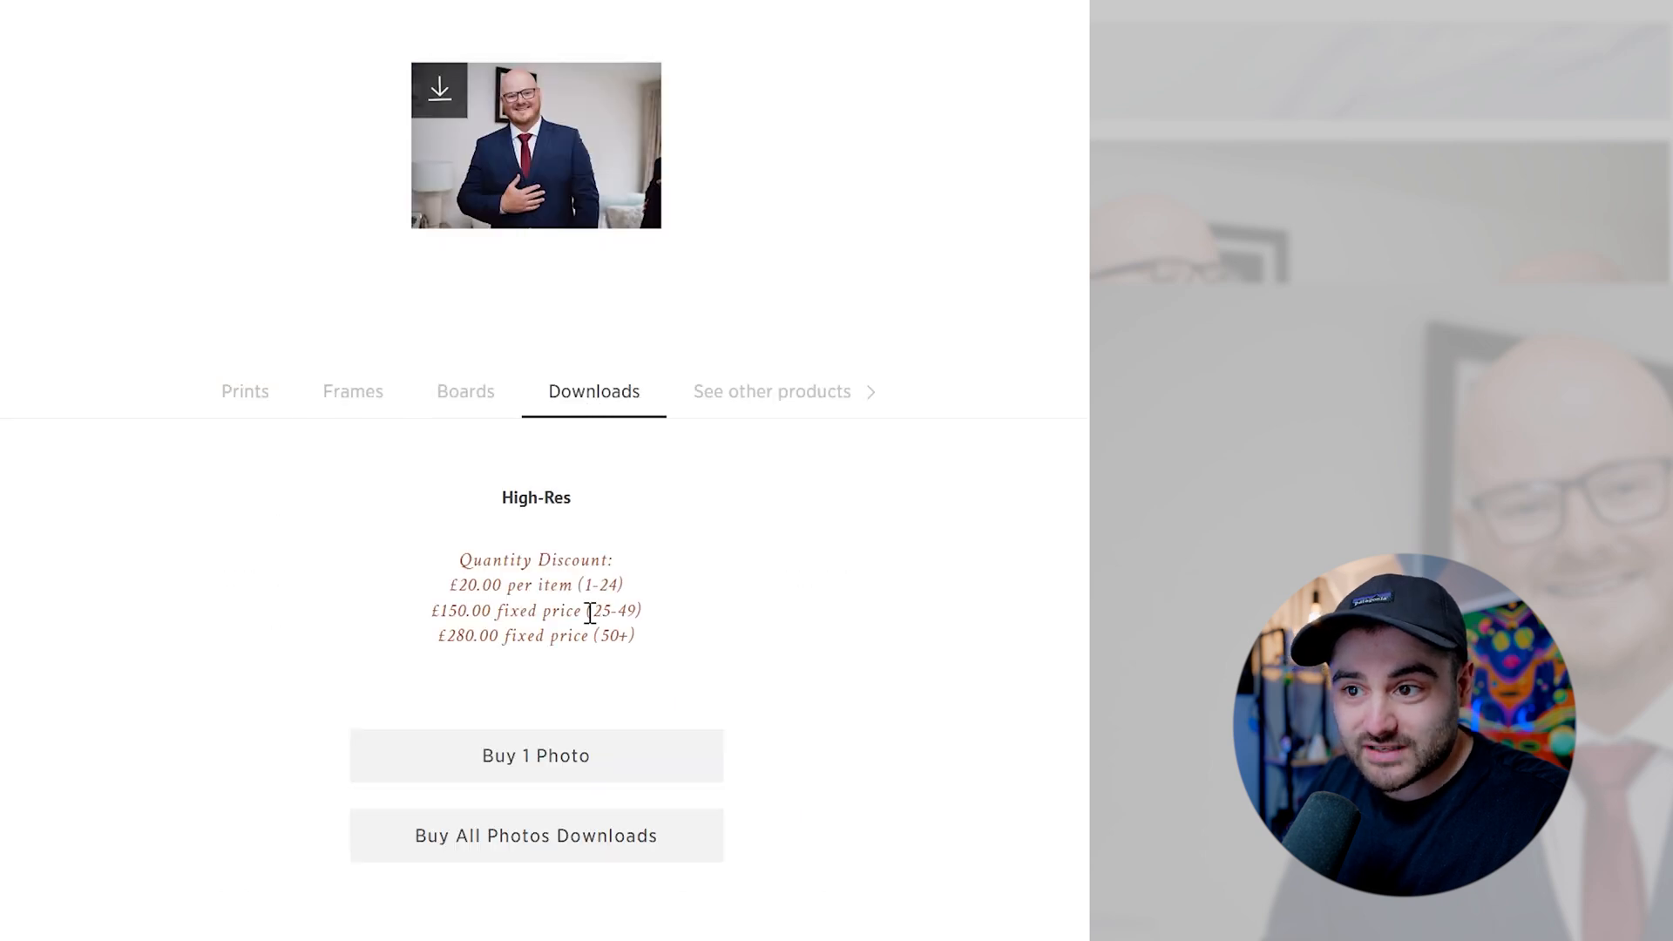
left_click_drag(437, 560, 670, 652)
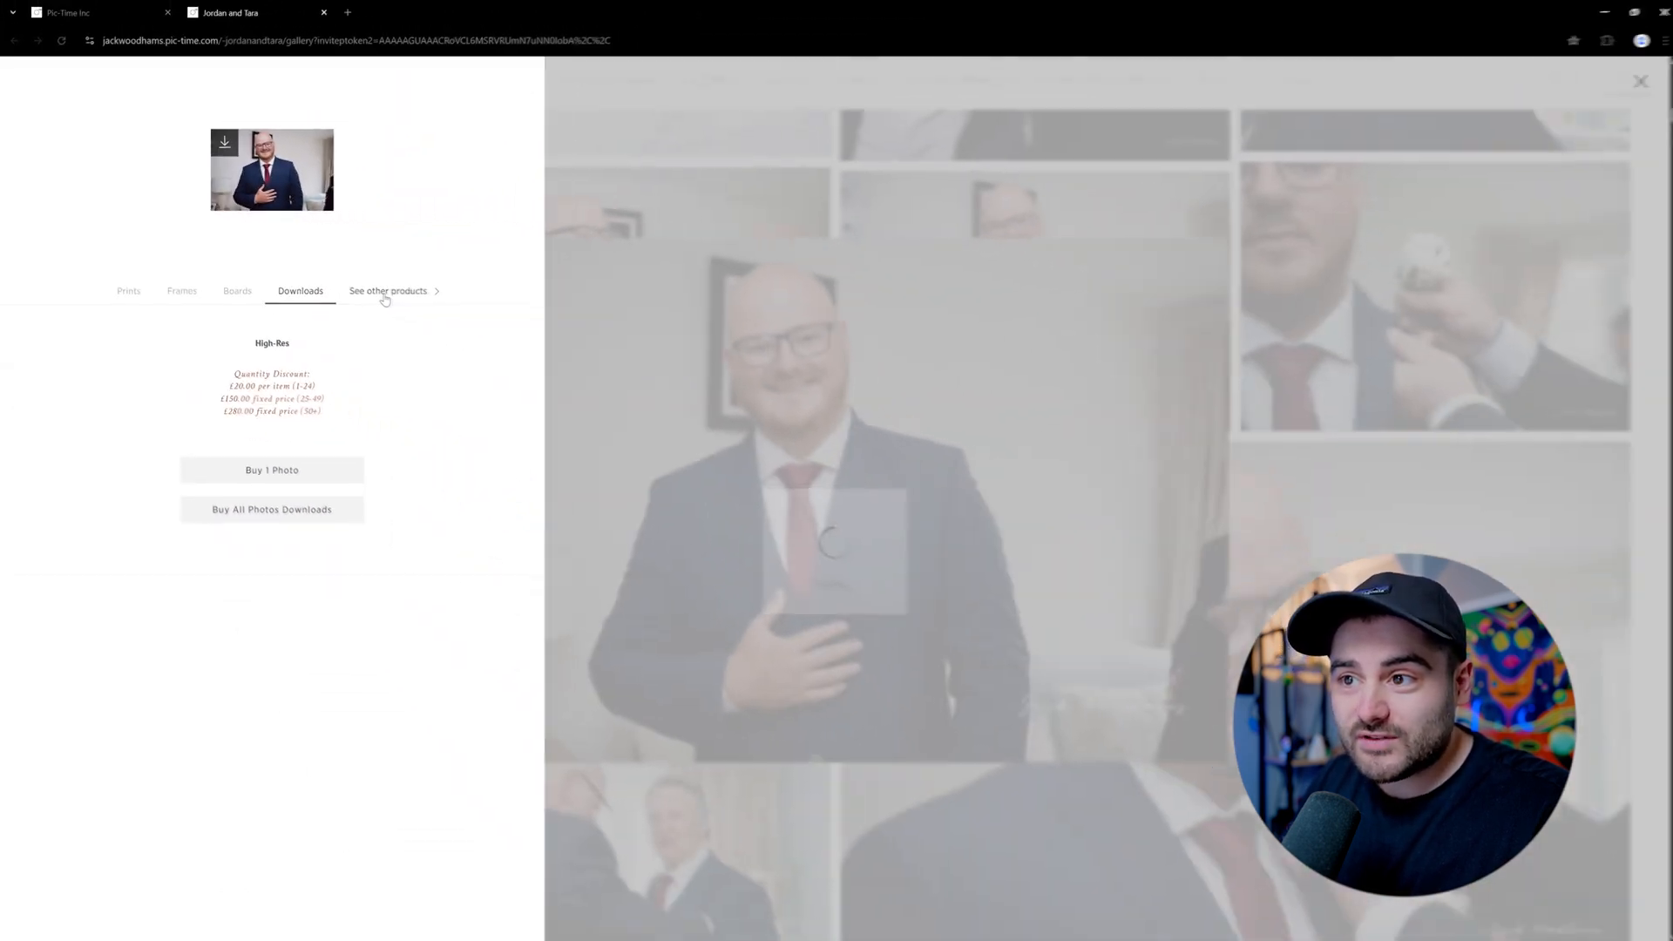
- Browse the other products in the gallery shop, from dibond prints and frames to albums, greeting cards and calendars
left_click(772, 391)
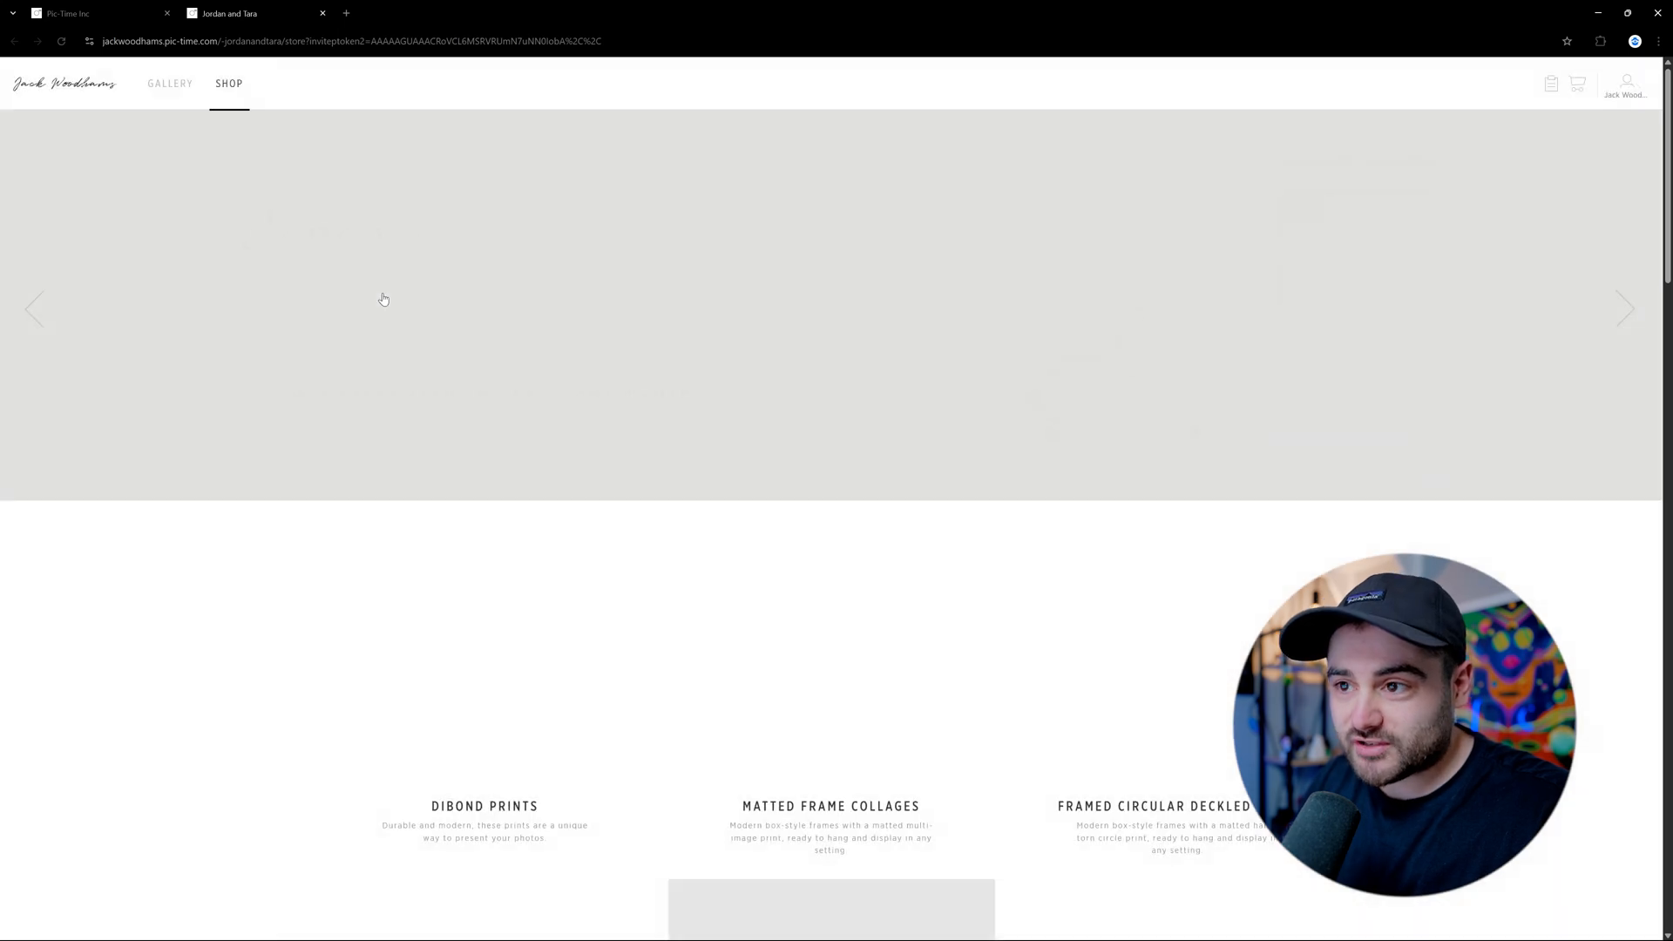
scroll(557, 696, "down", 5)
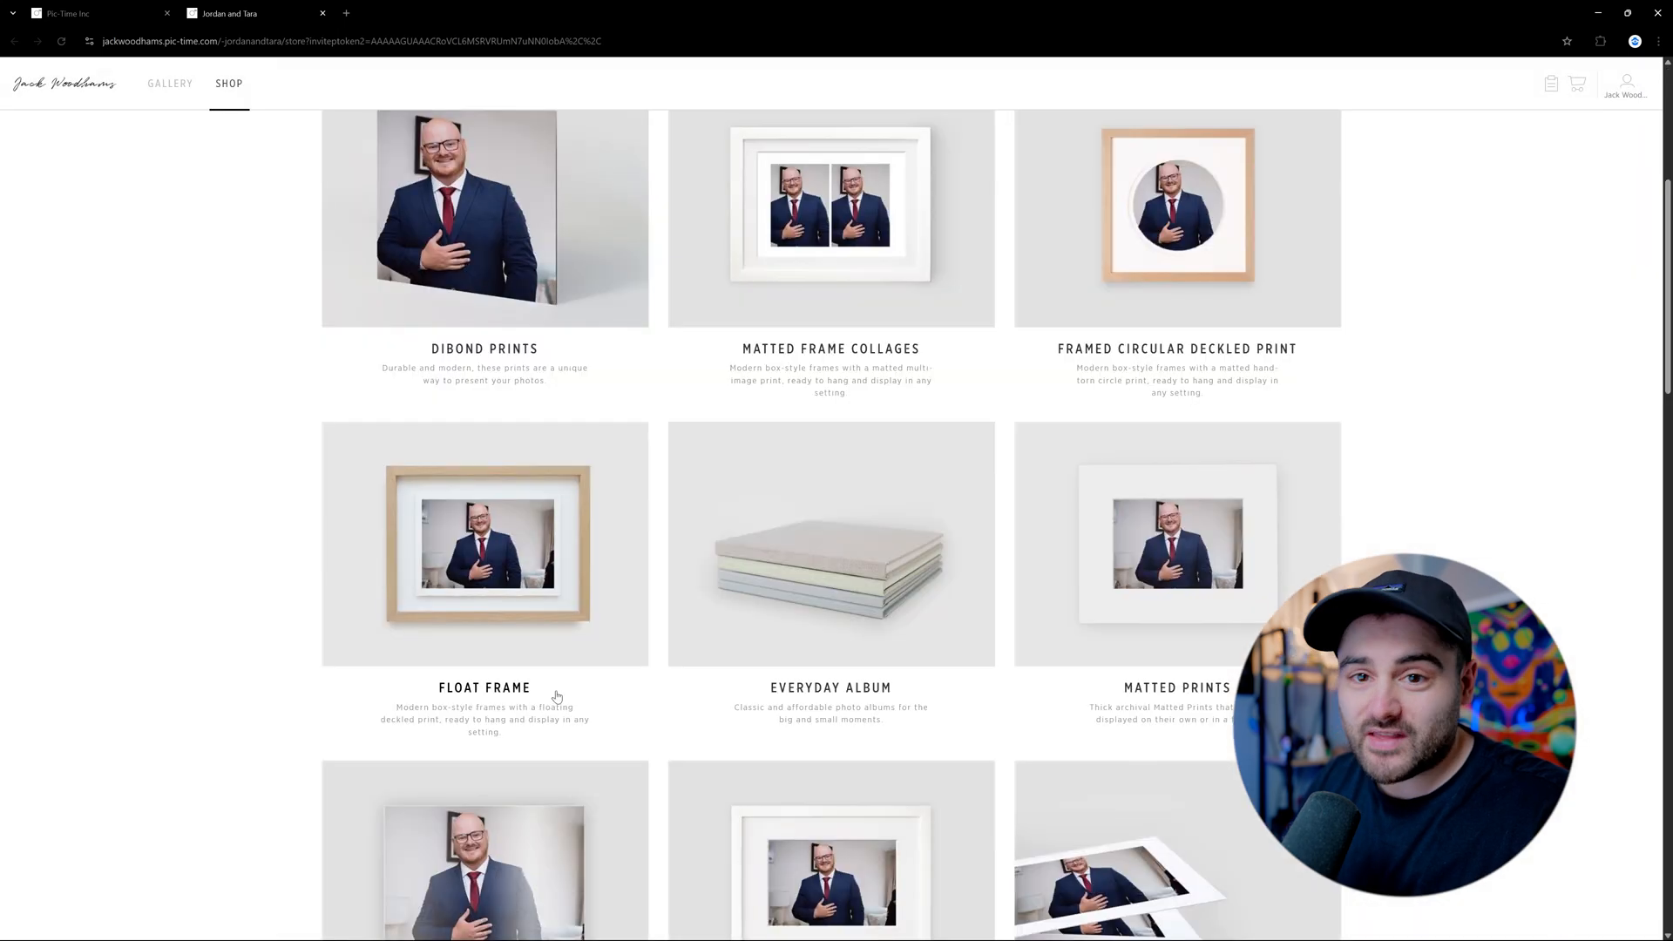
scroll(557, 696, "down", 1)
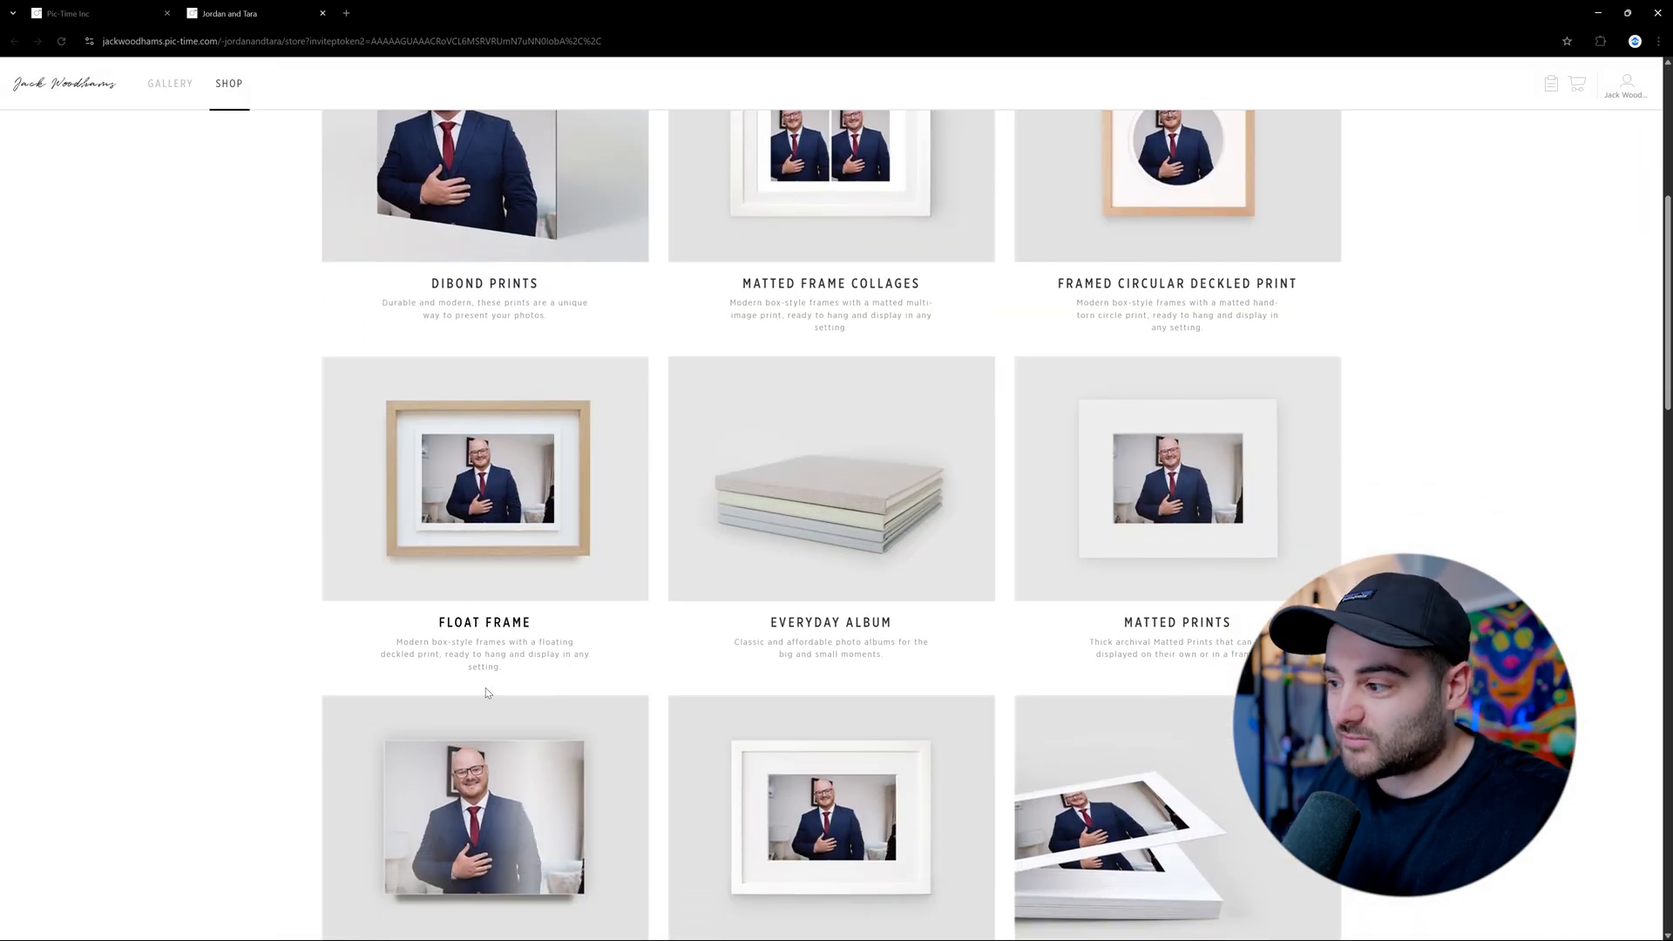
scroll(487, 693, "down", 7)
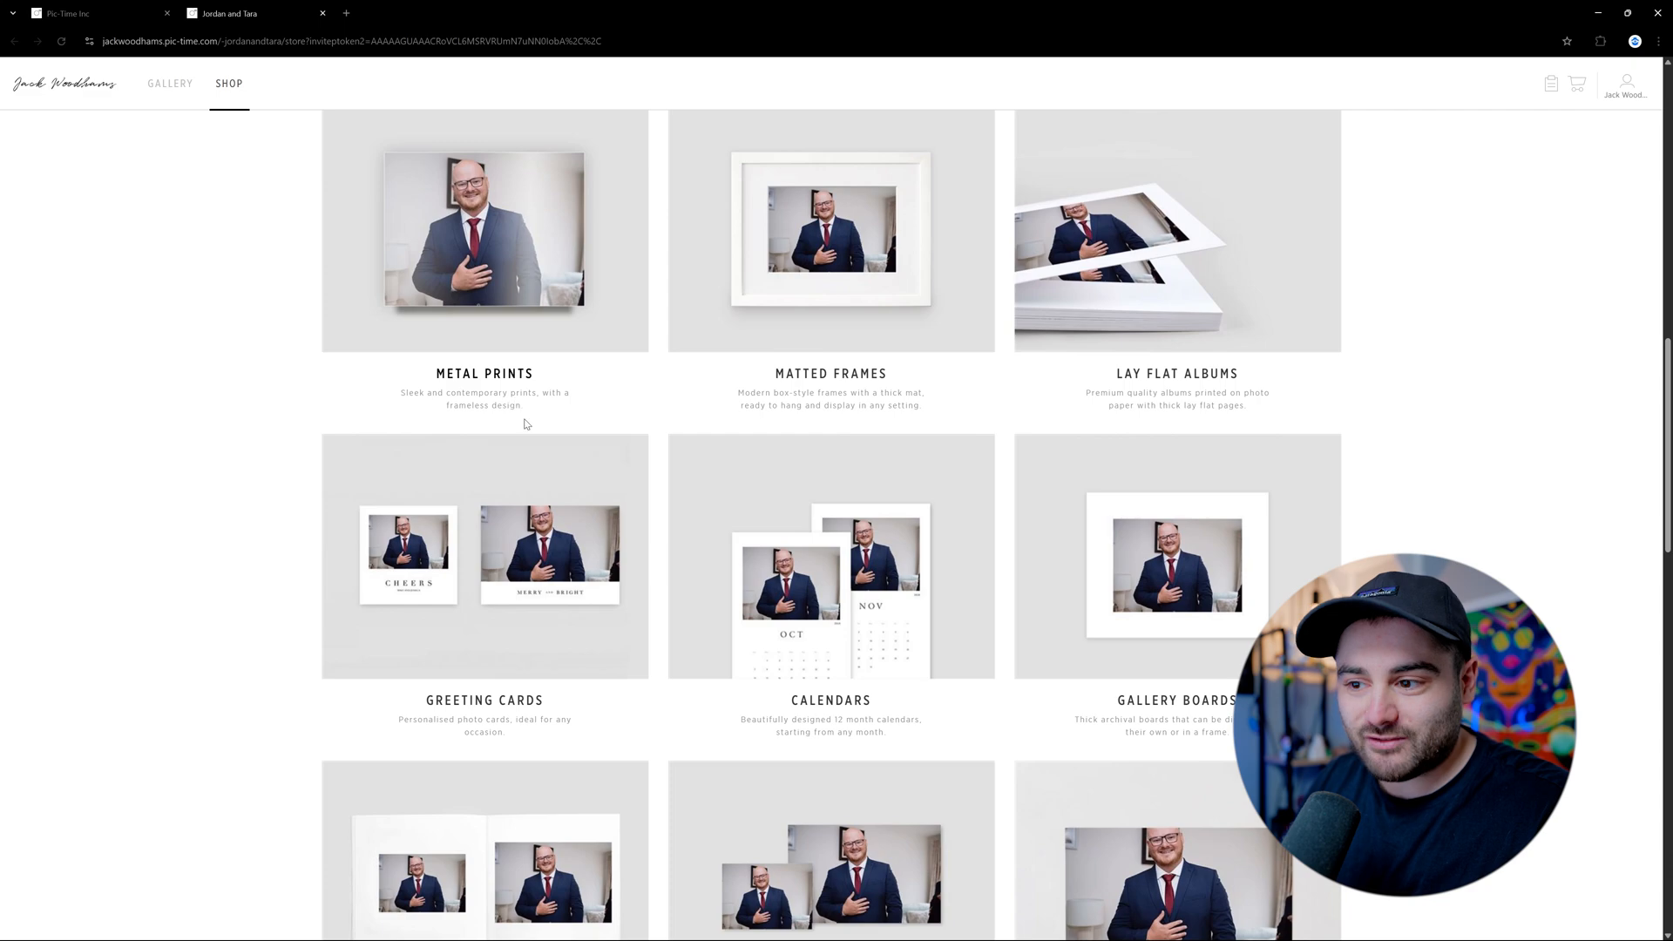
scroll(646, 780, "down", 2)
scroll(550, 771, "down", 14)
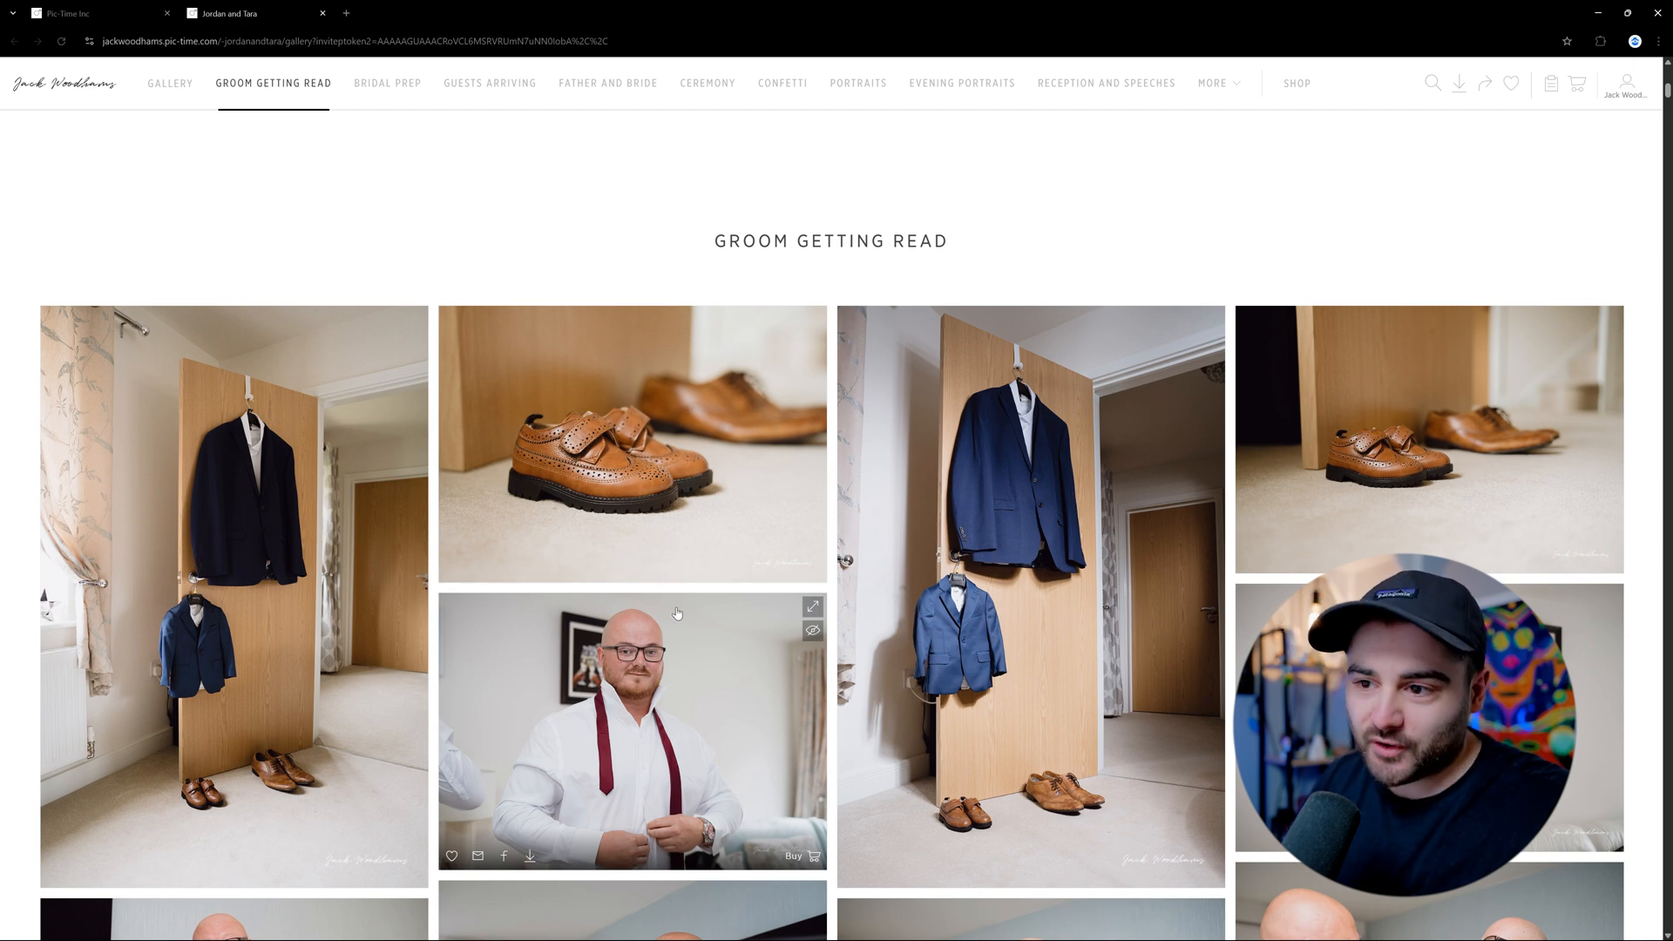
- Browse the gallery's photos from the groom's preparations through to the bridal prep scene
scroll(677, 614, "down", 6)
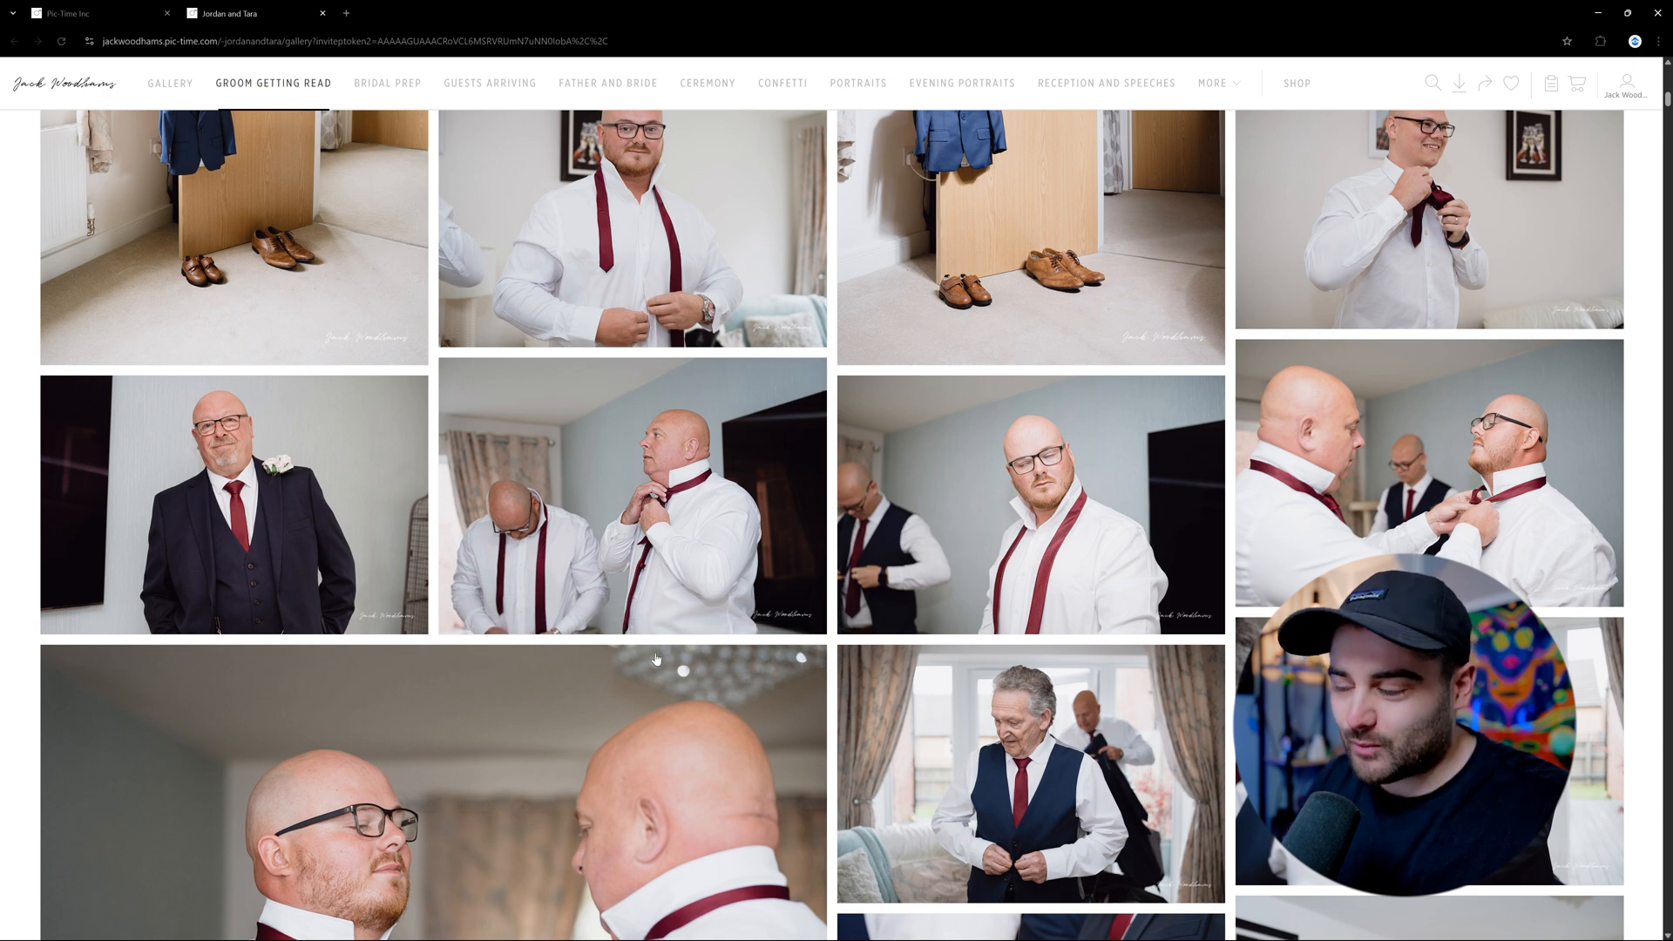
scroll(659, 619, "down", 7)
scroll(652, 669, "down", 2)
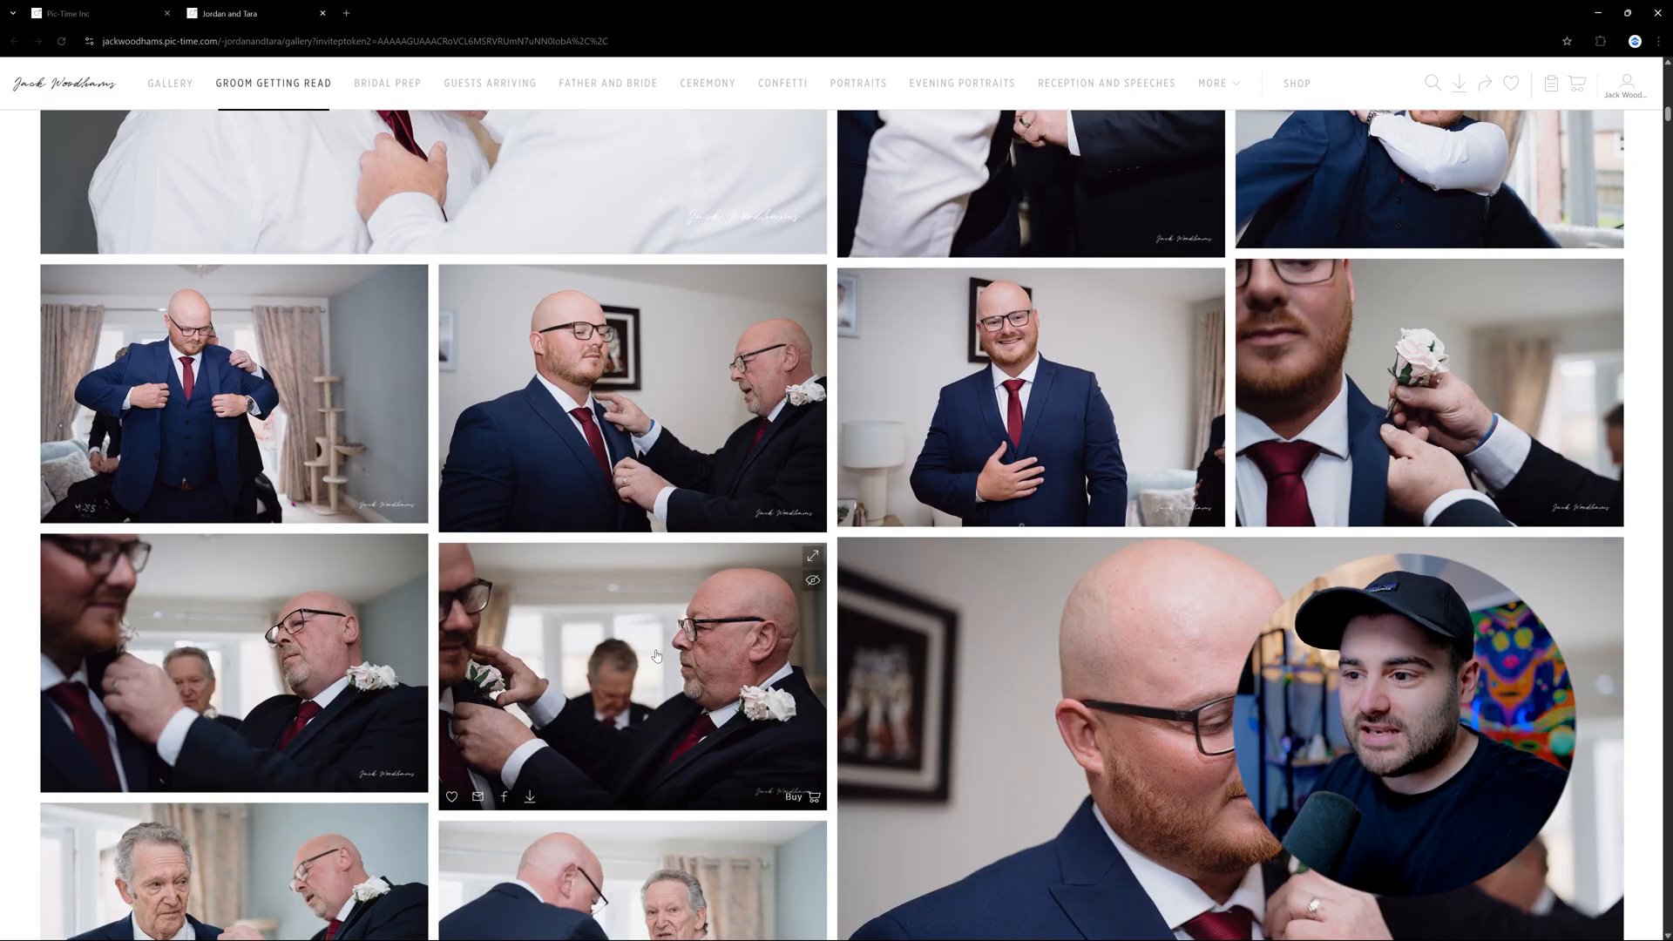
scroll(660, 644, "down", 3)
scroll(660, 643, "down", 20)
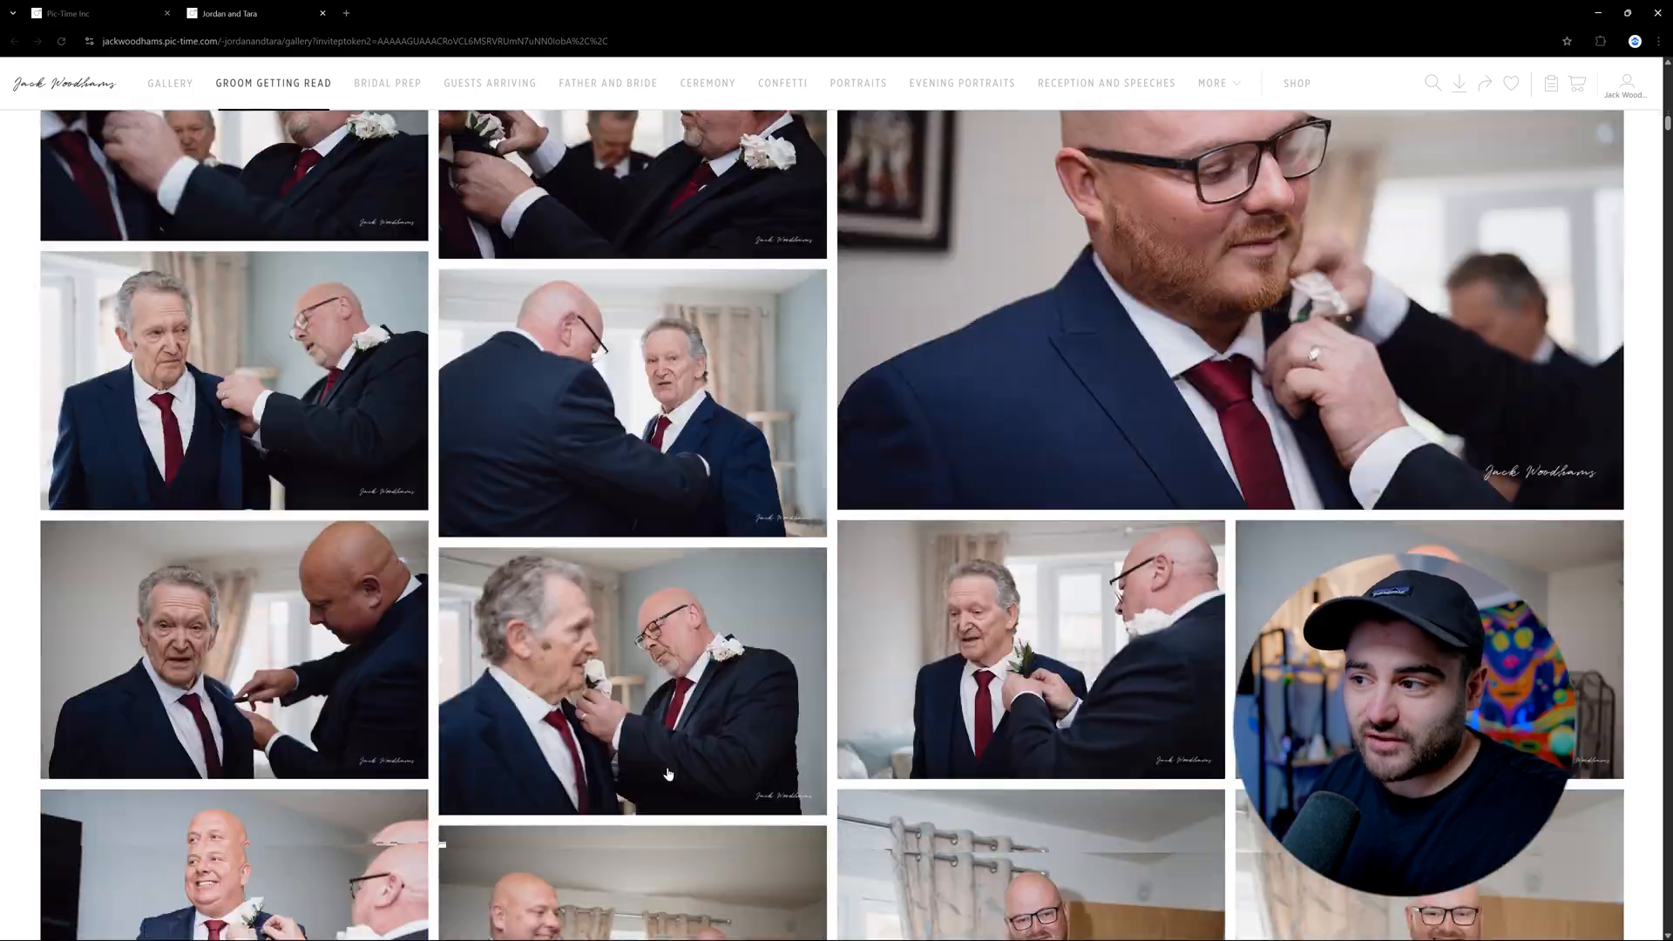
scroll(668, 764, "down", 20)
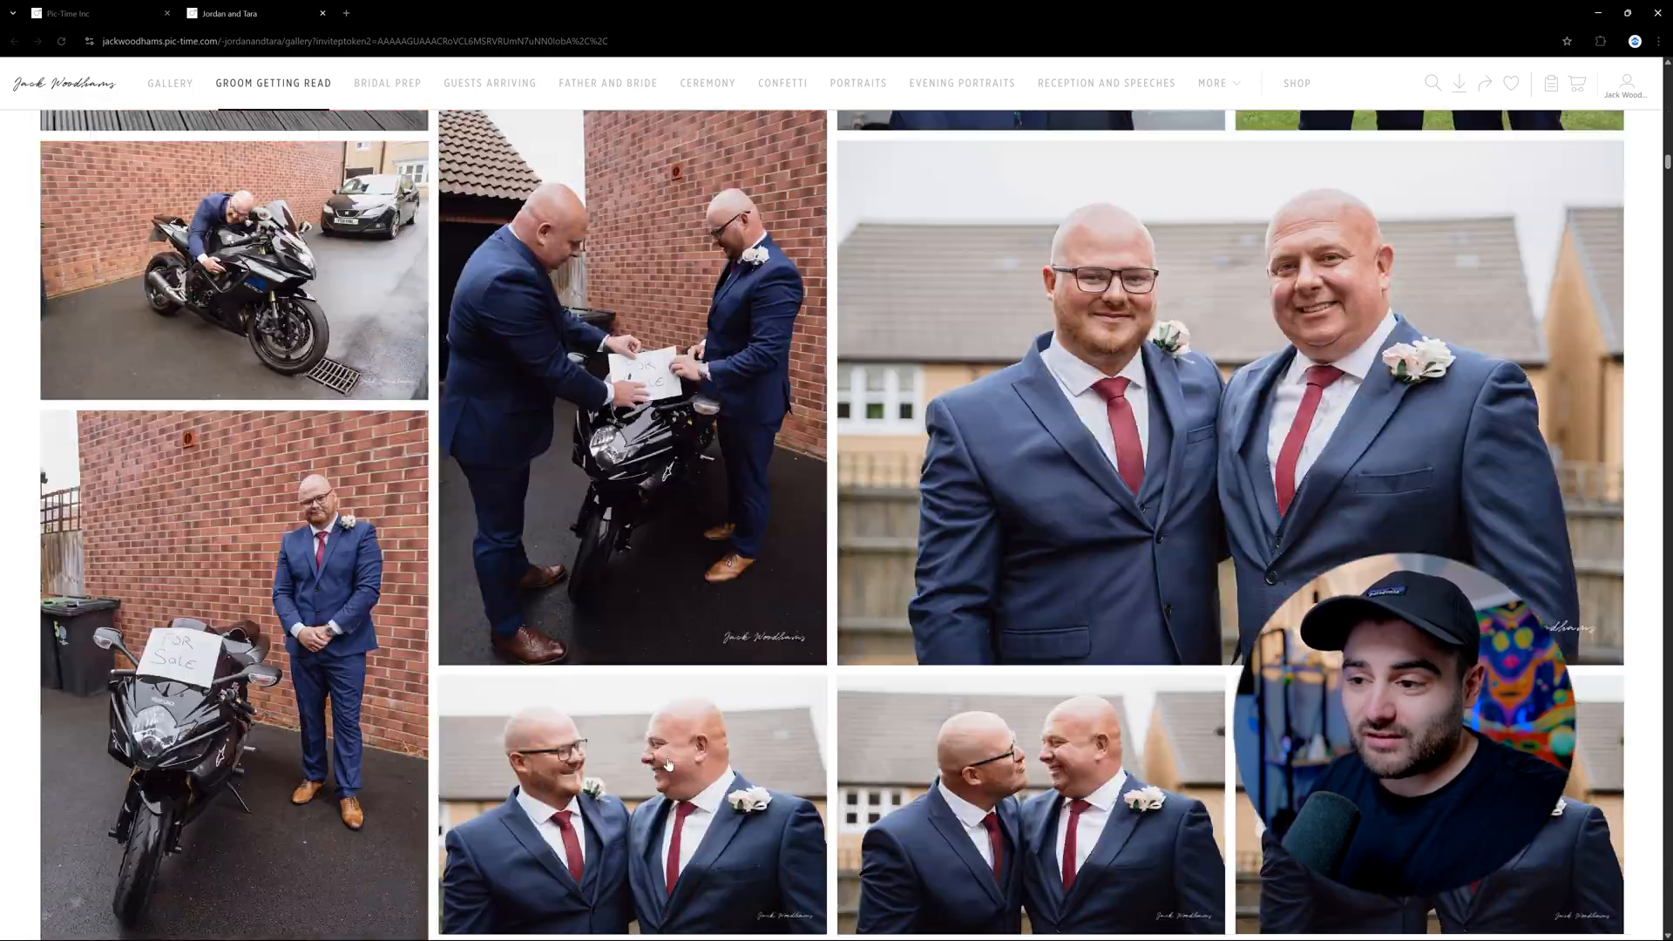
scroll(667, 766, "down", 20)
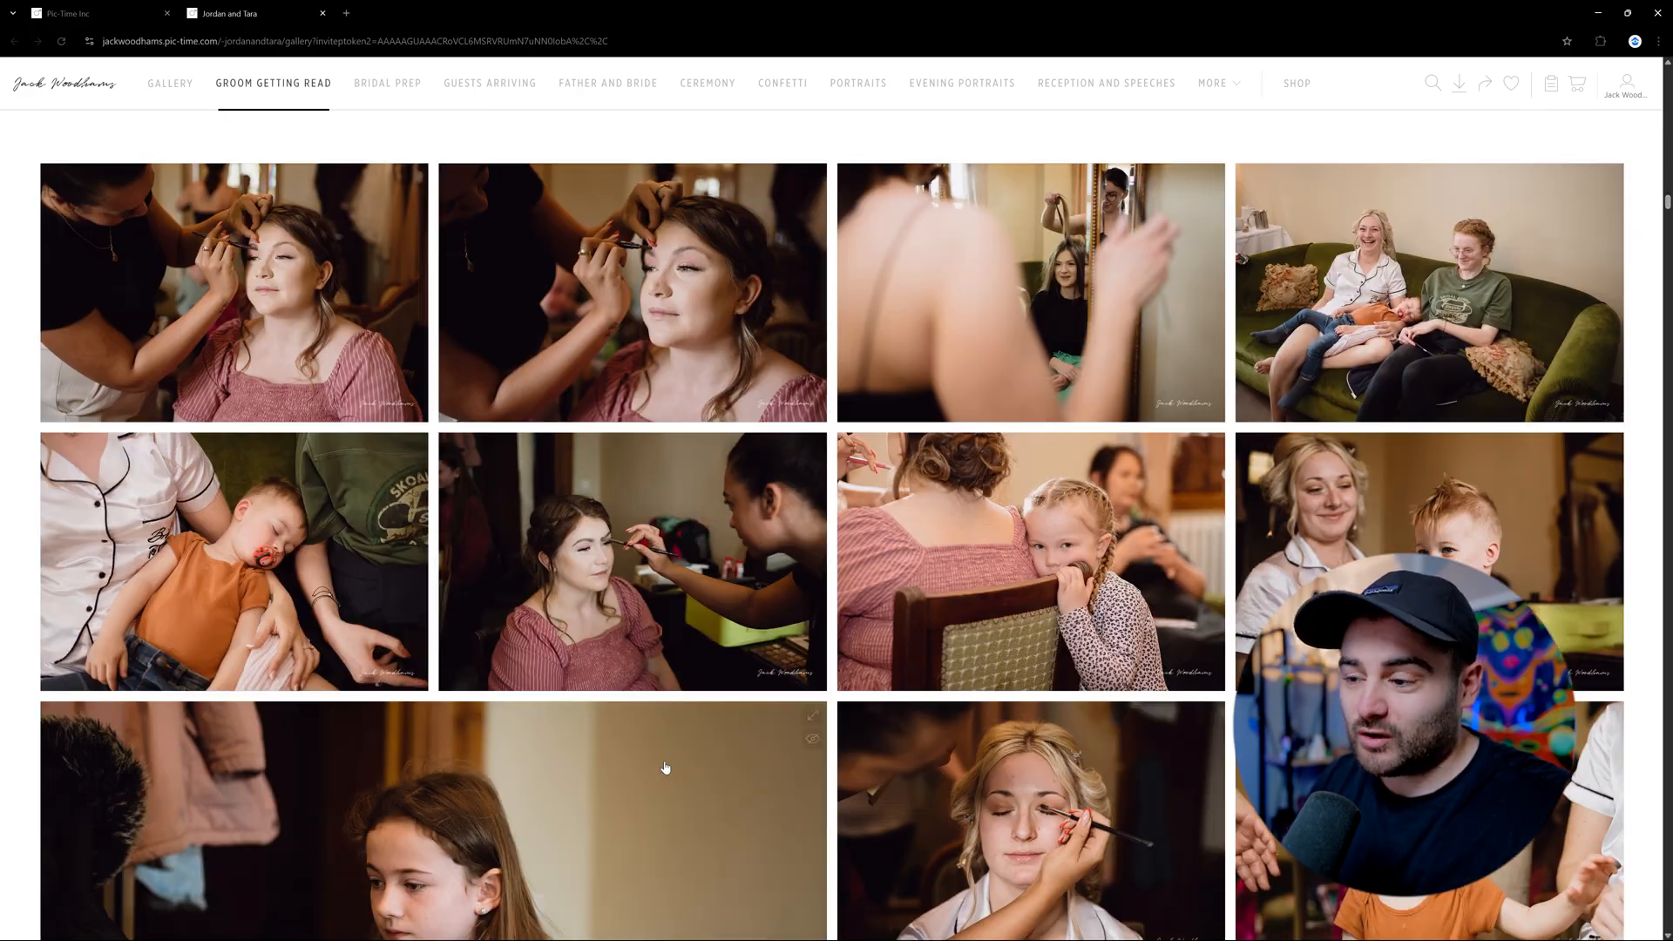
scroll(668, 763, "down", 20)
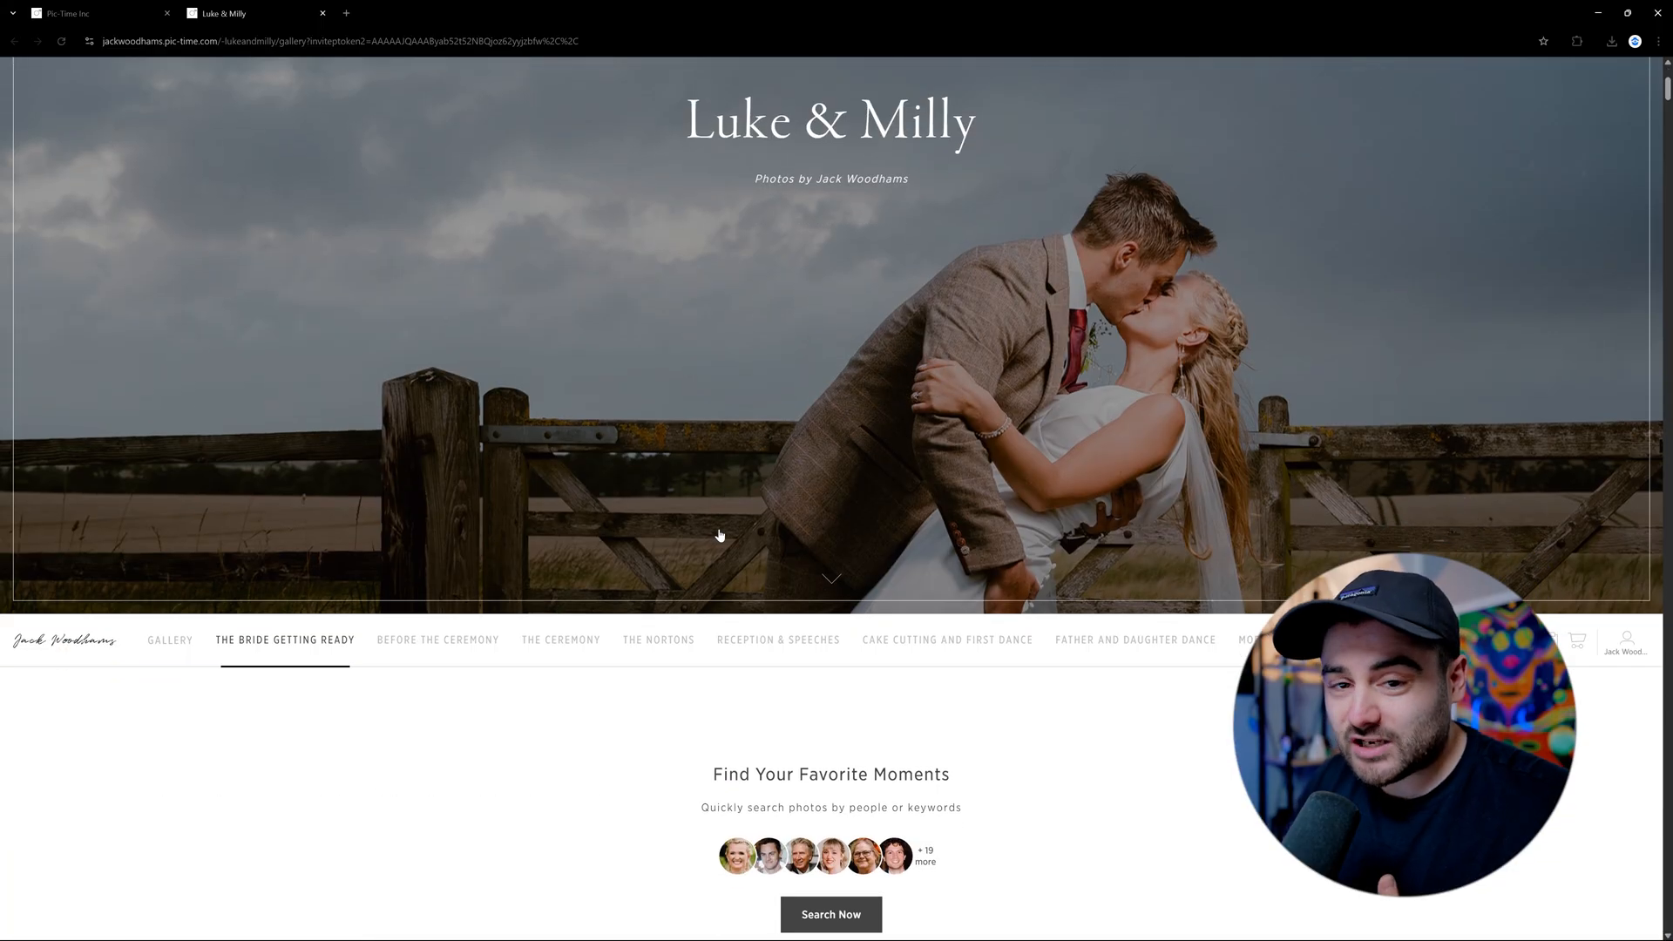
- In the other couple's wedding gallery, search the photos by people for the man with dark curly hair
scroll(720, 535, "down", 5)
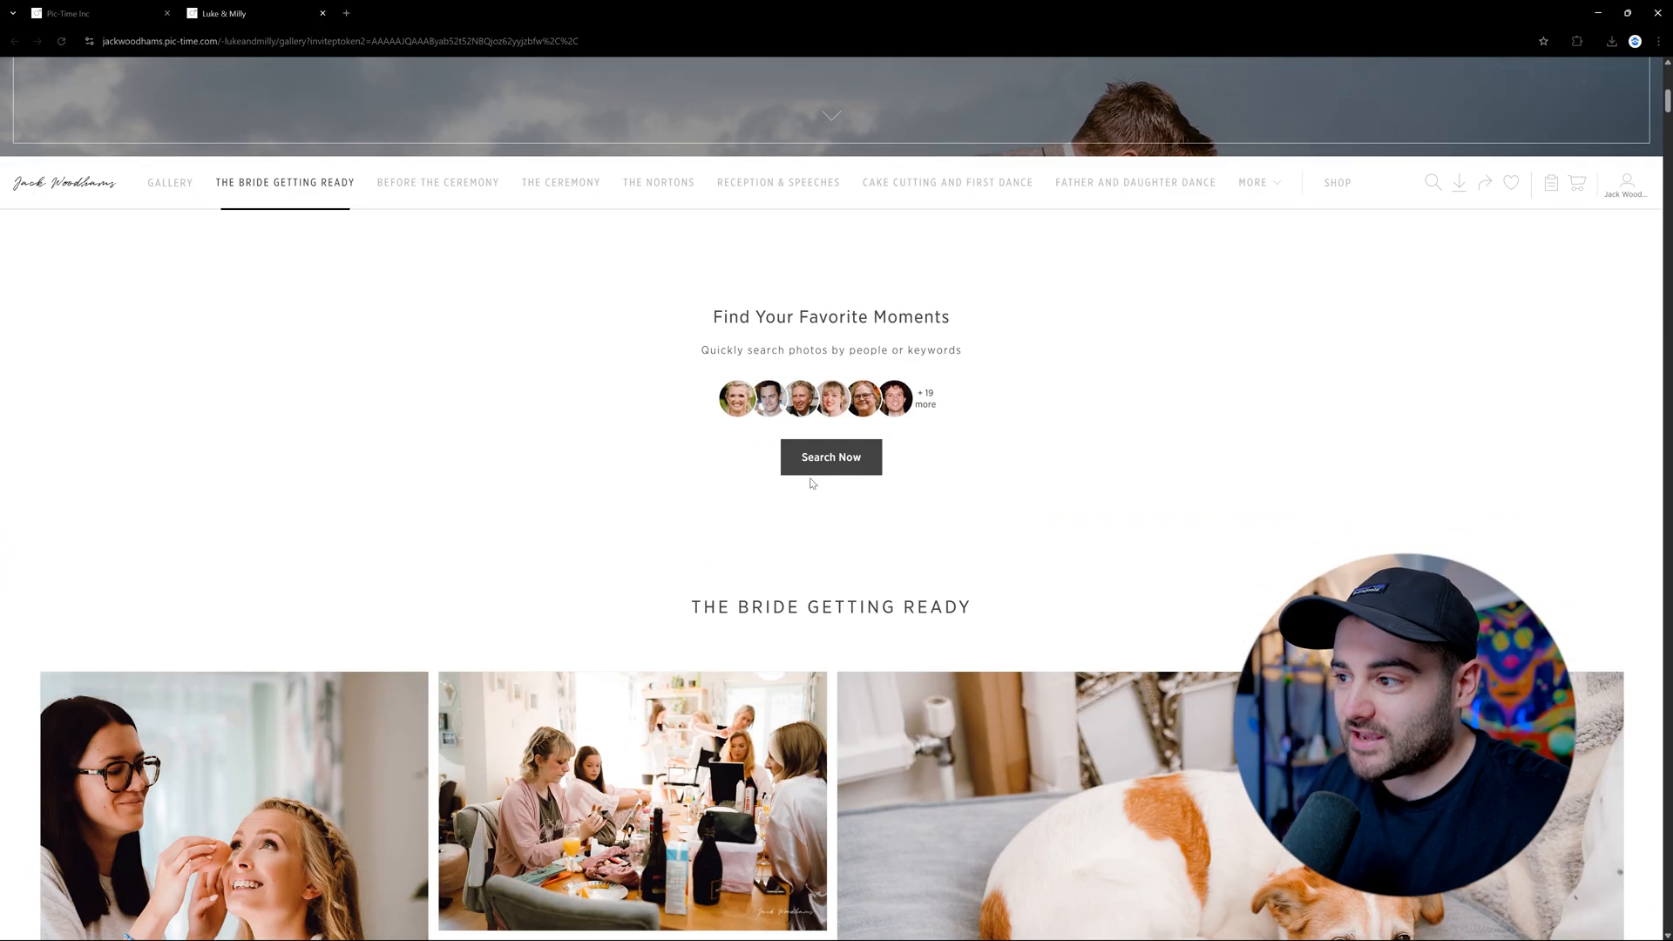
left_click(816, 458)
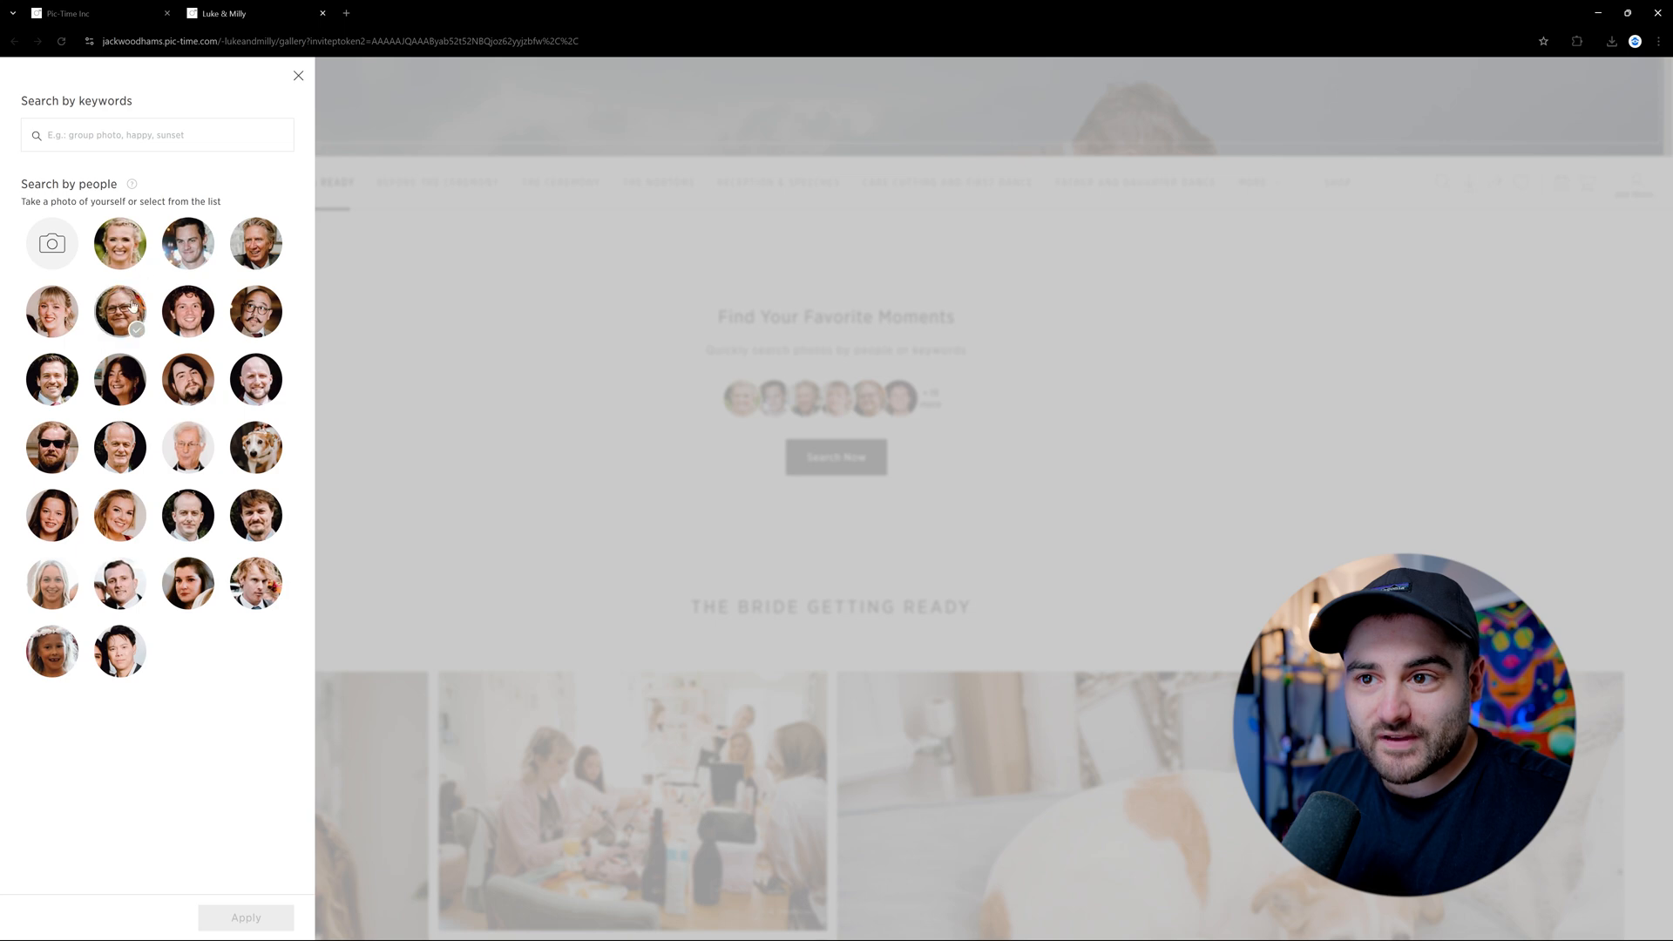
left_click(184, 323)
left_click(271, 917)
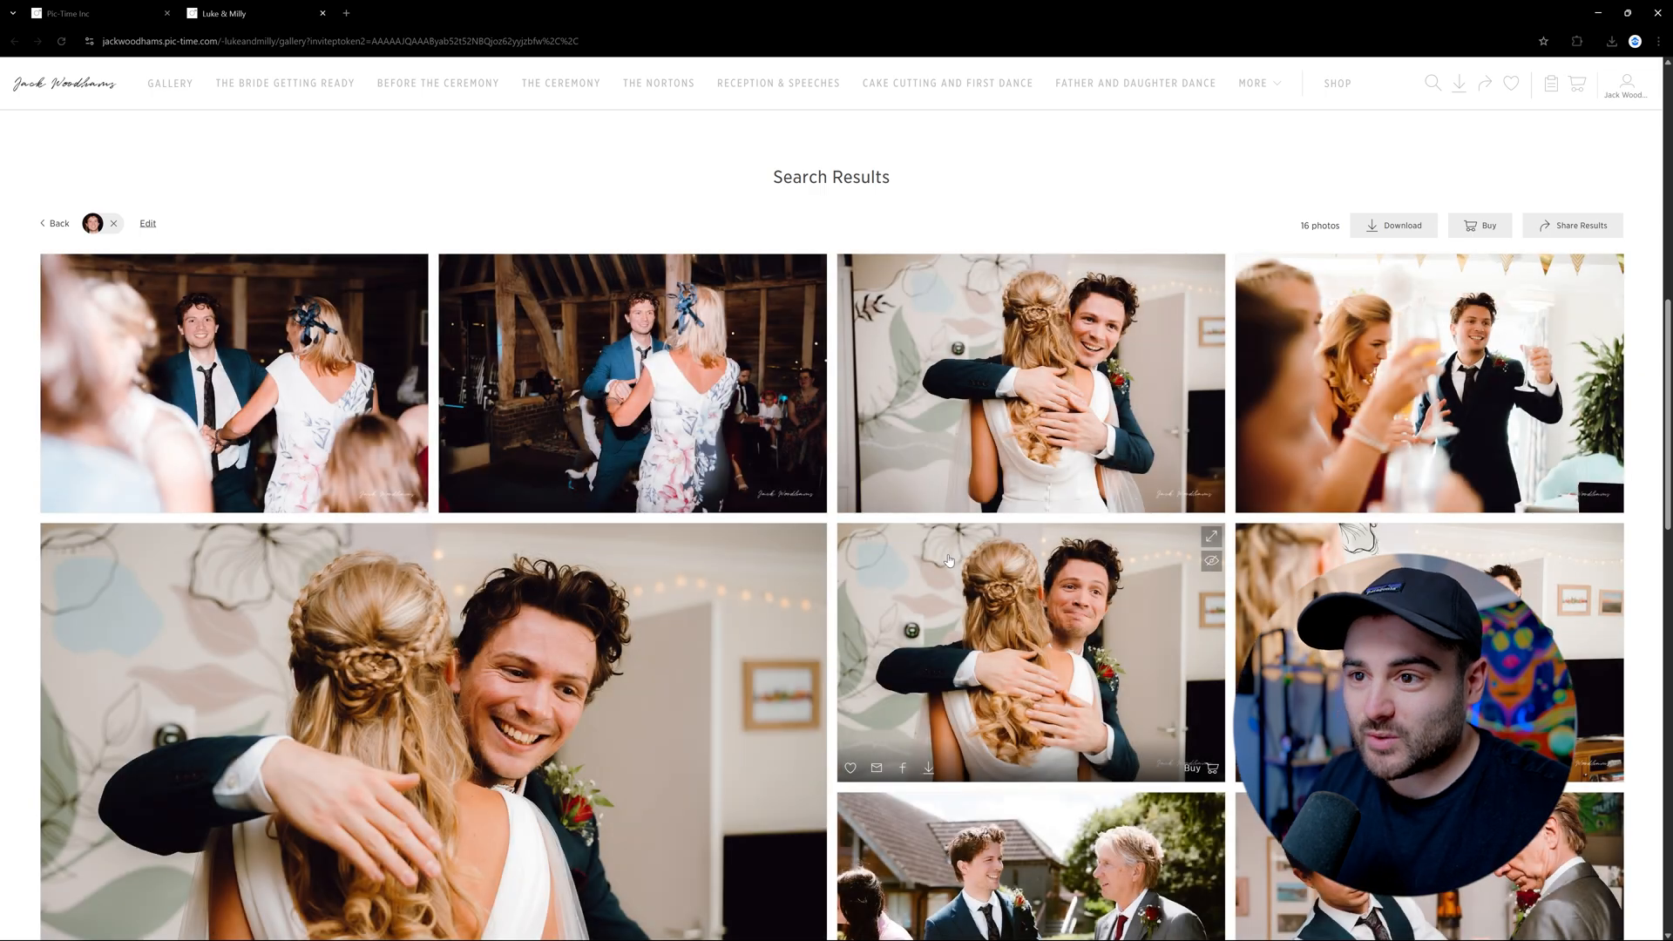
- Look through all the photos found for the selected person and return to the beginning of the results
scroll(949, 560, "down", 7)
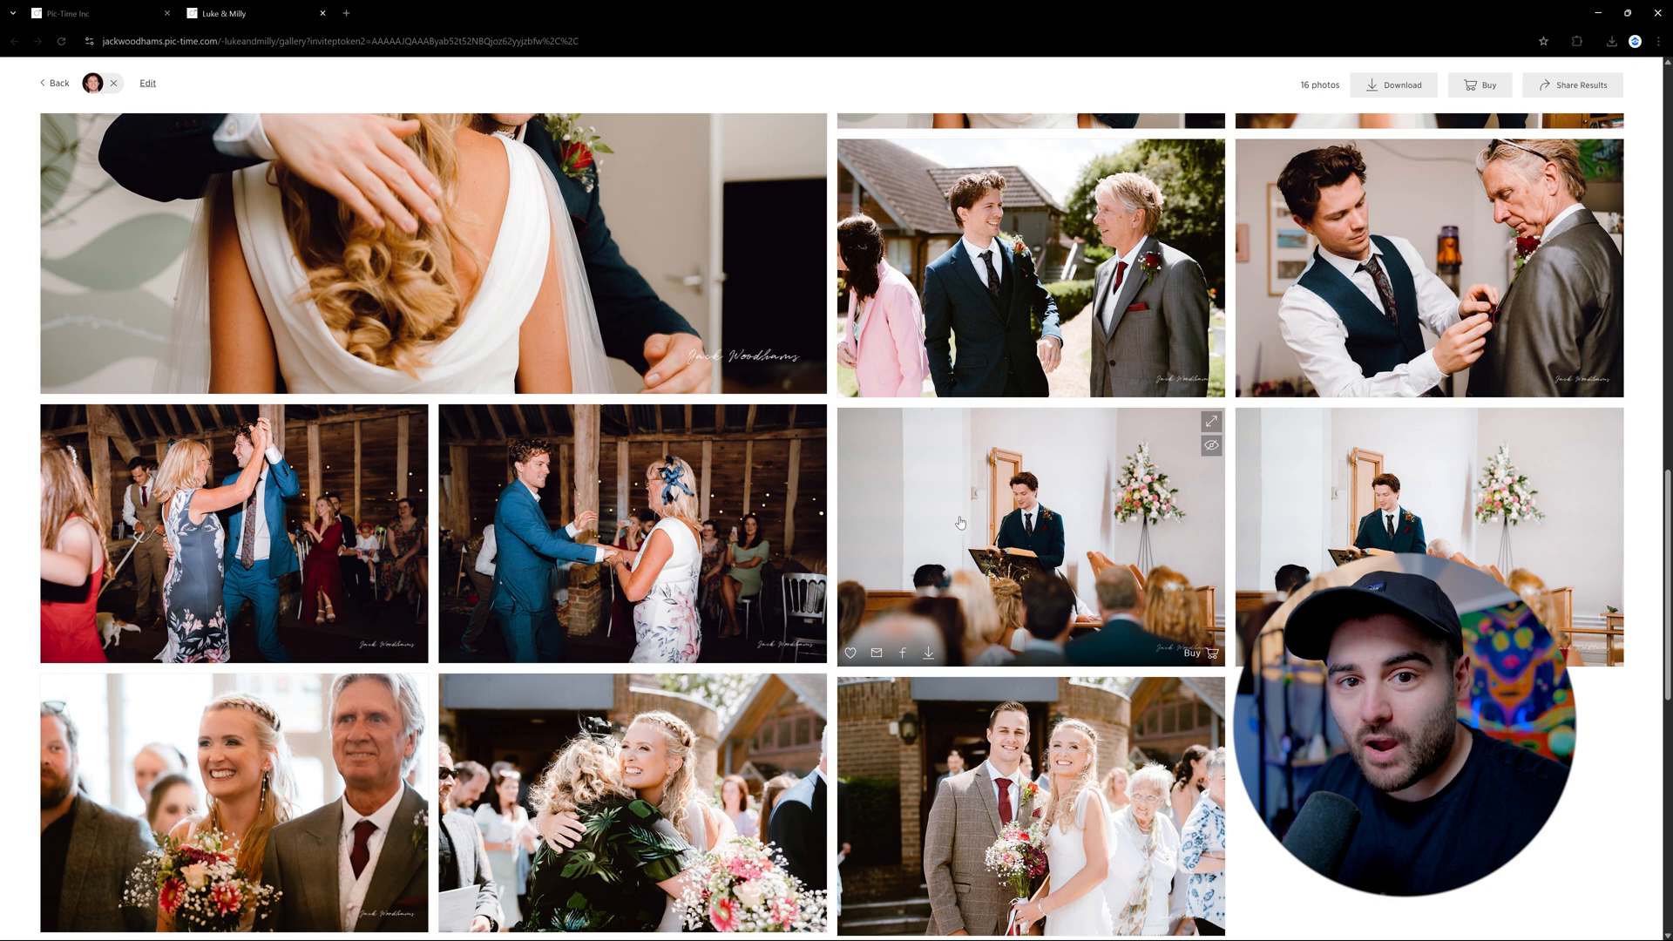
scroll(962, 533, "down", 3)
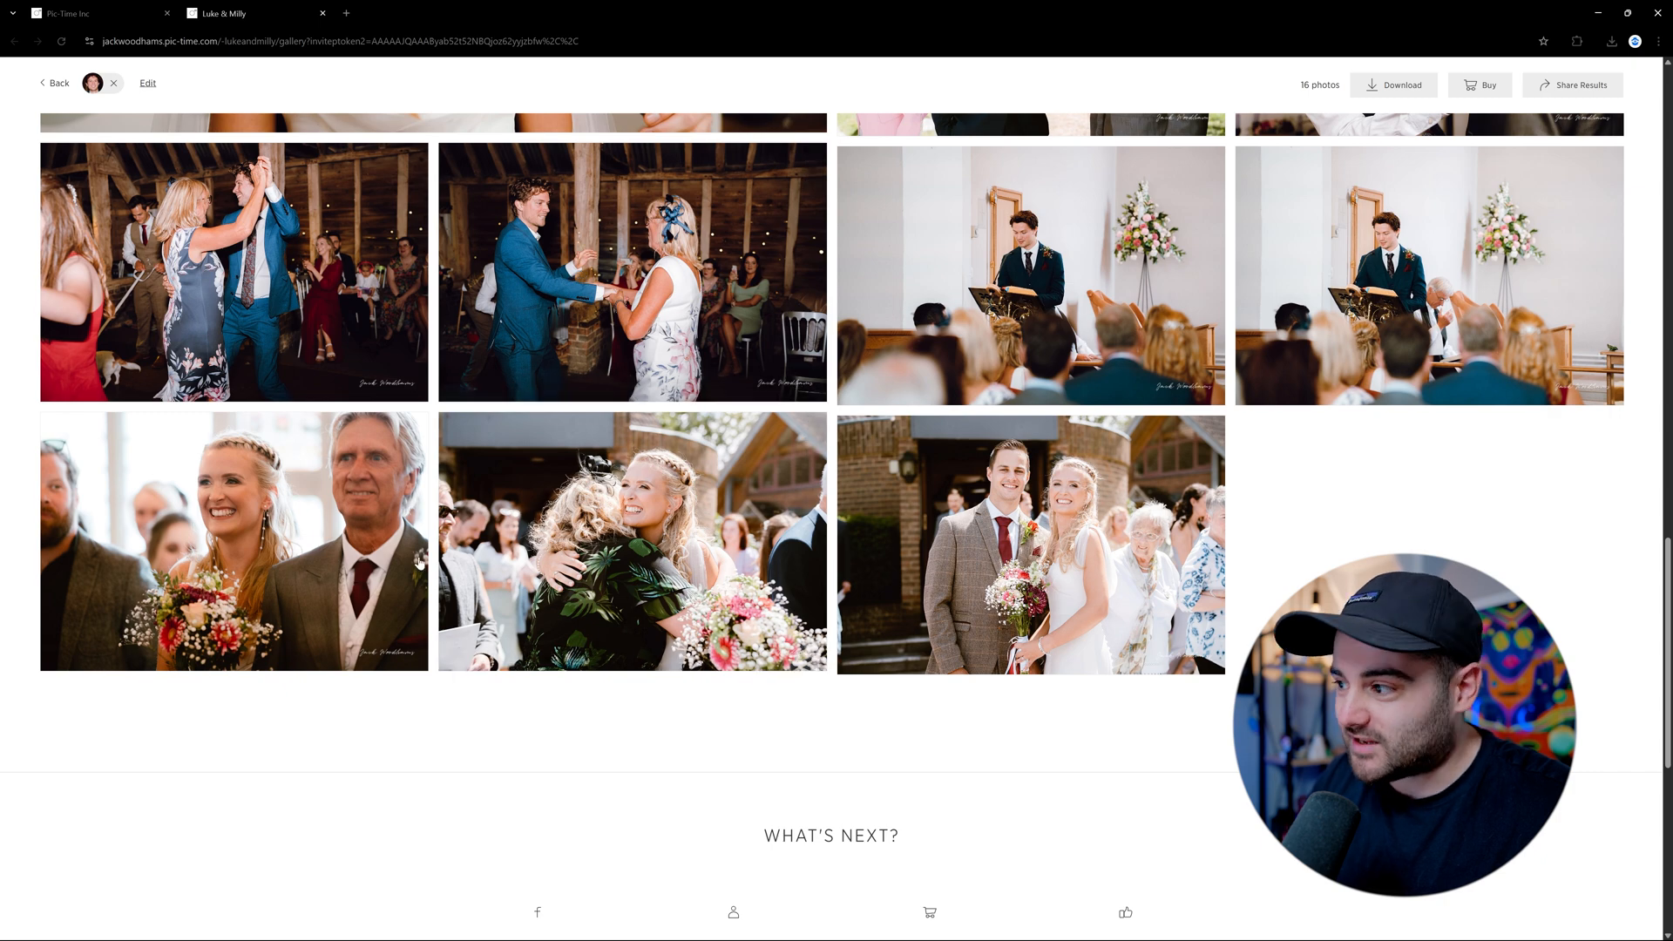
scroll(1120, 630, "up", 6)
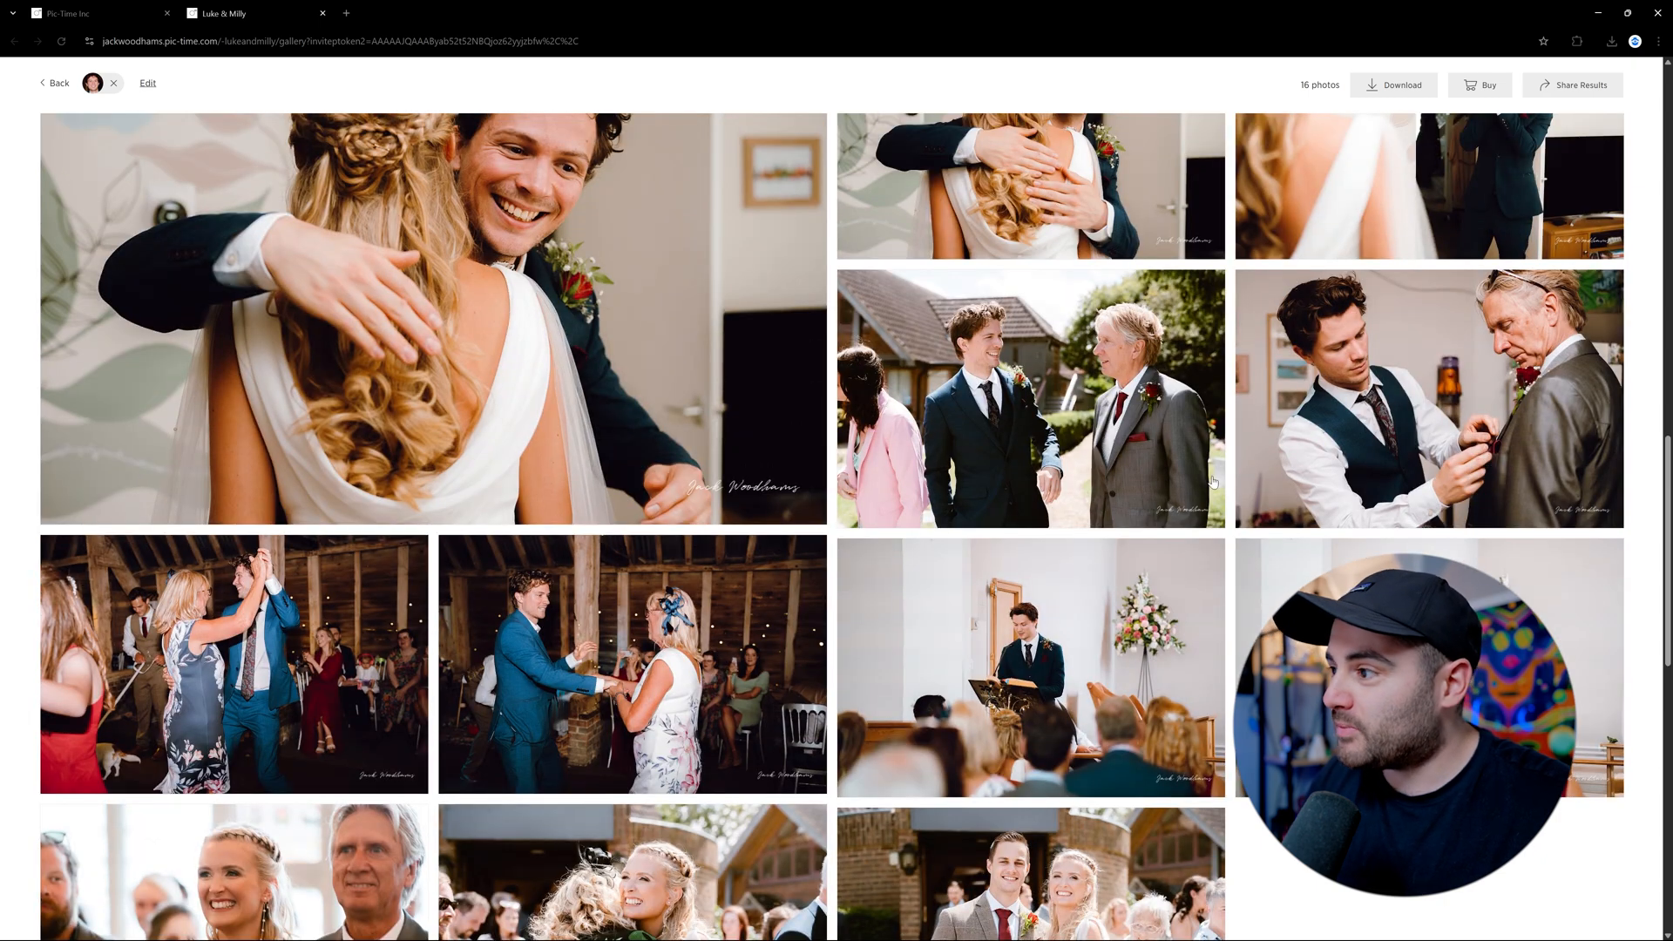
scroll(884, 461, "up", 5)
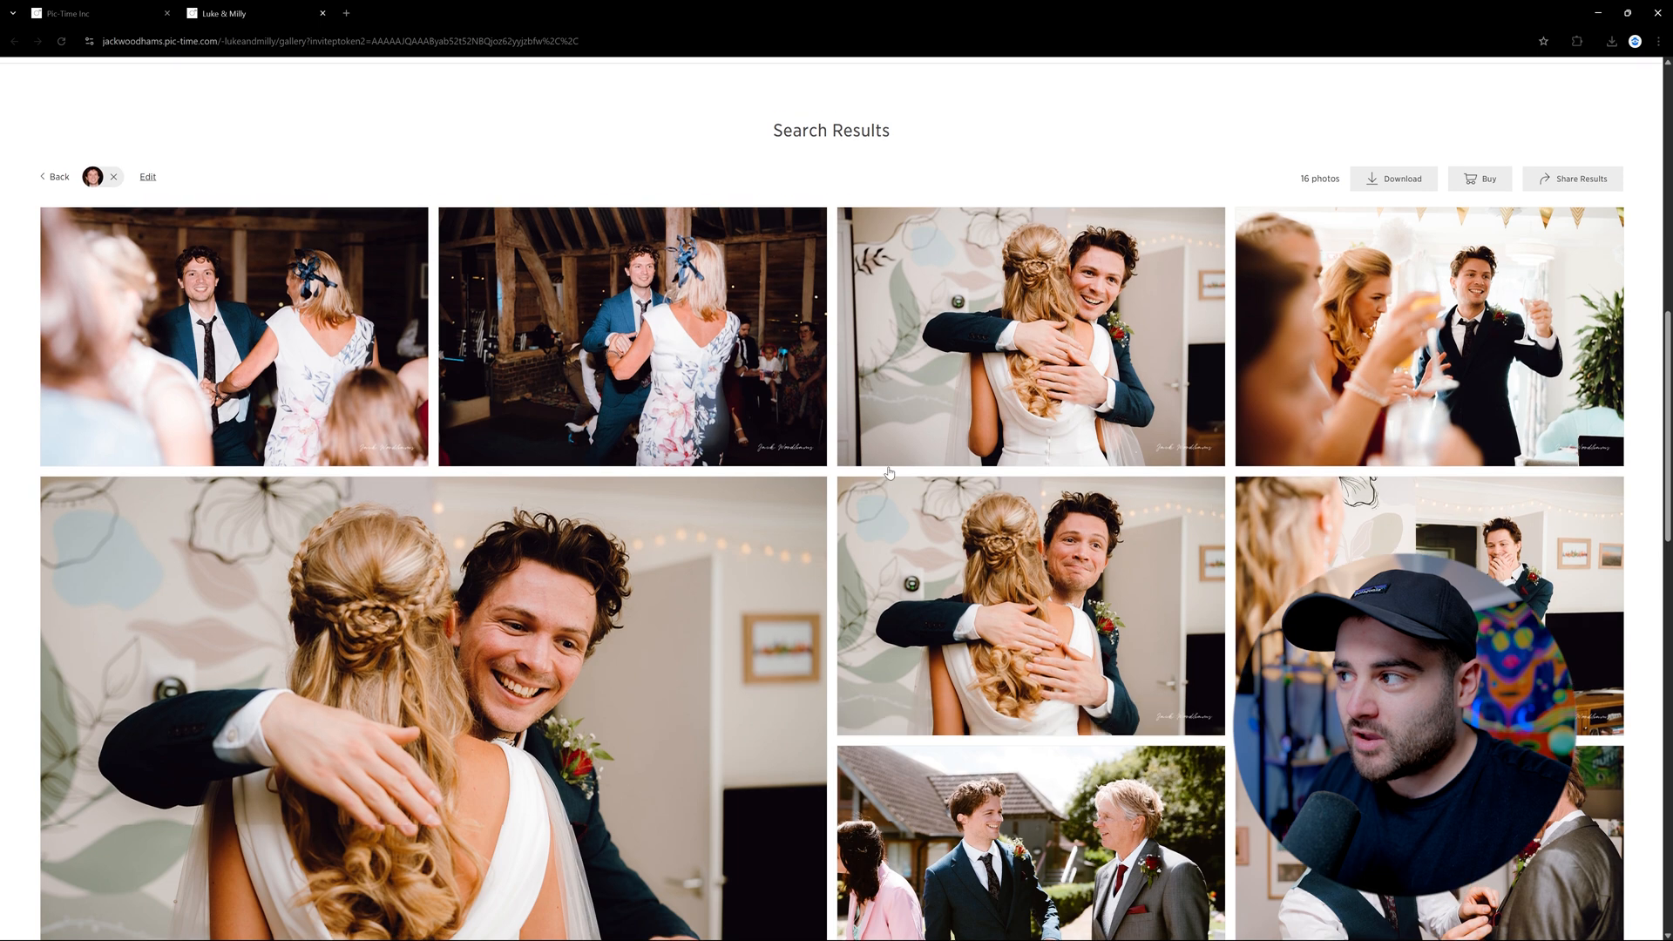